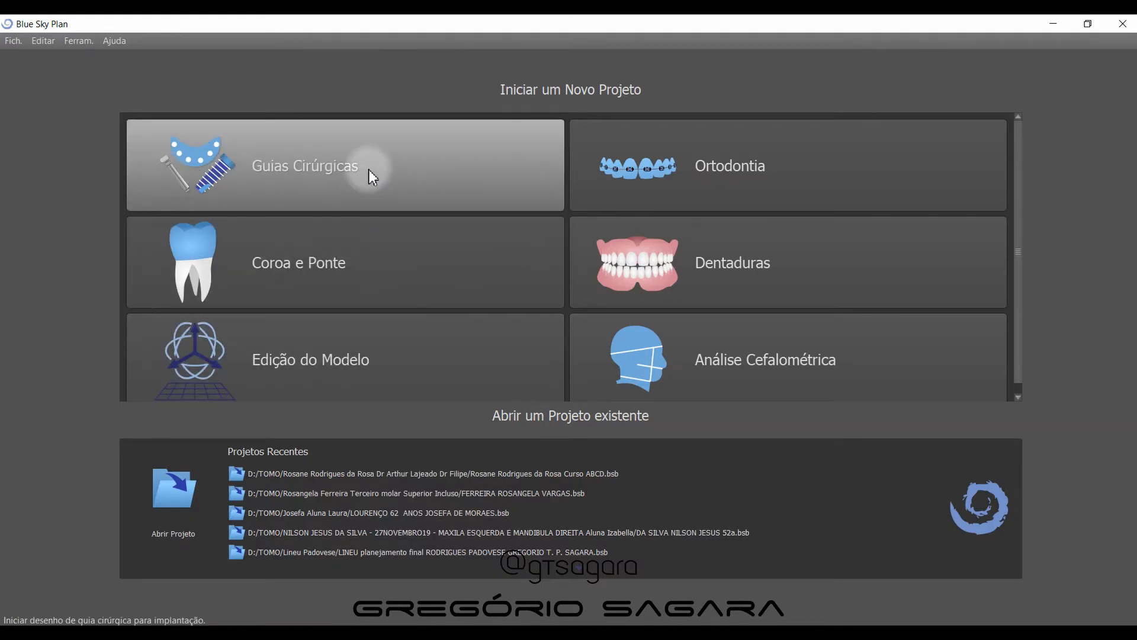
Start a new surgical guide project based on an imported patient CT scan.
{"action": "left_click", "coordinate": [413, 172]}
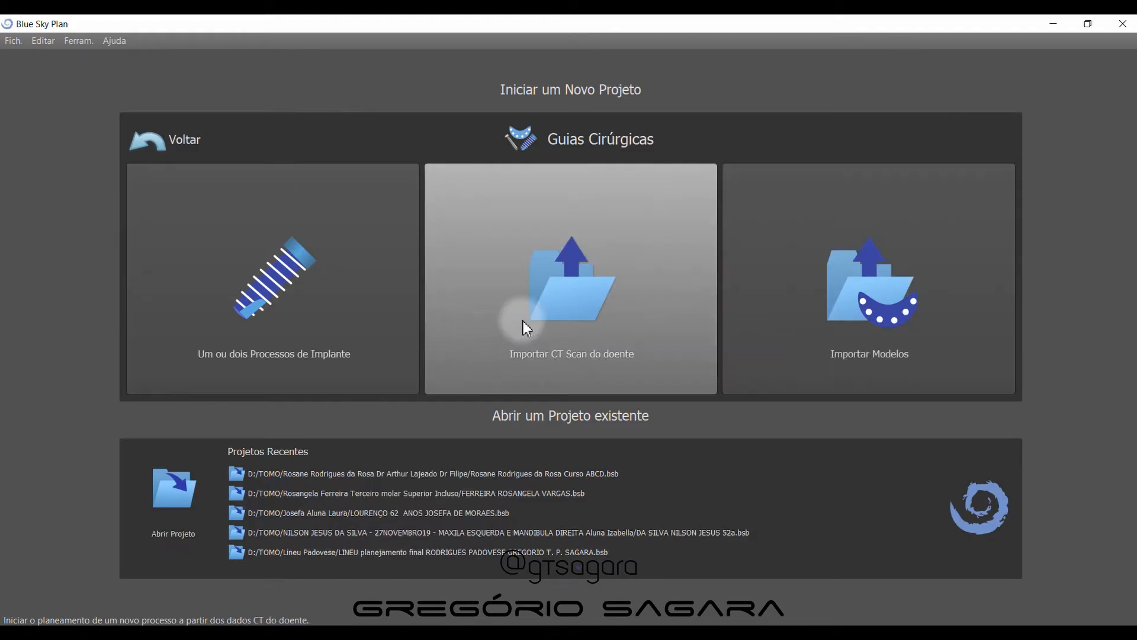
{"action": "left_click", "coordinate": [571, 318]}
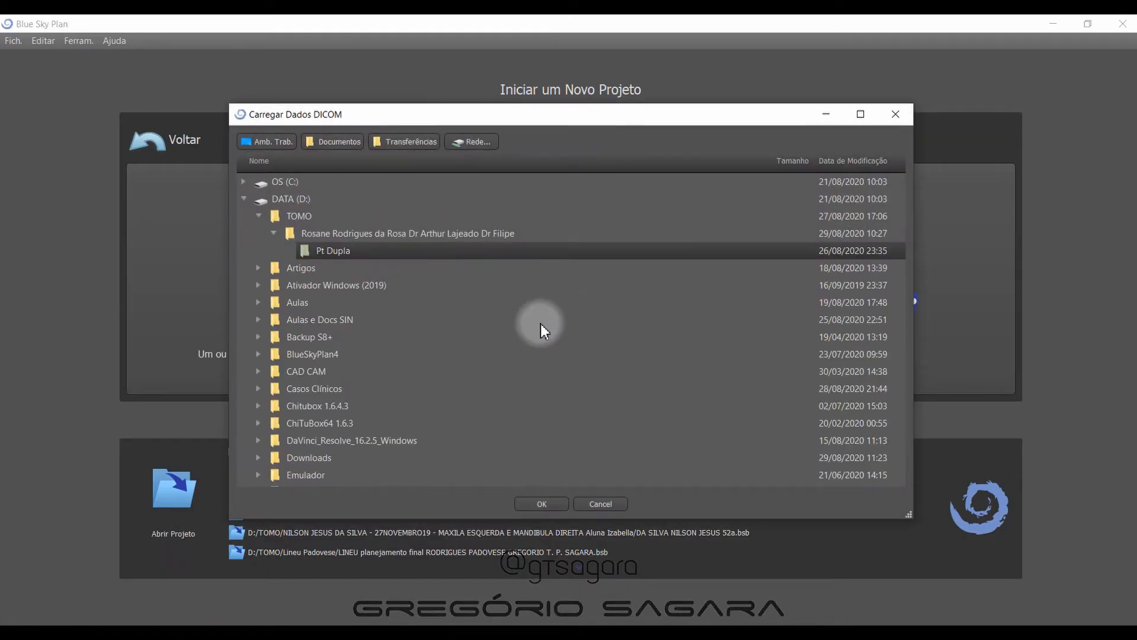
Locate the Patient CT for Model STL Wizard folder inside Aula Blue Sky Plan - Exames, under Patient CT and STL.
{"action": "scroll", "coordinate": [465, 338], "scroll_direction": "up", "scroll_amount": 1}
{"action": "left_click", "coordinate": [272, 372]}
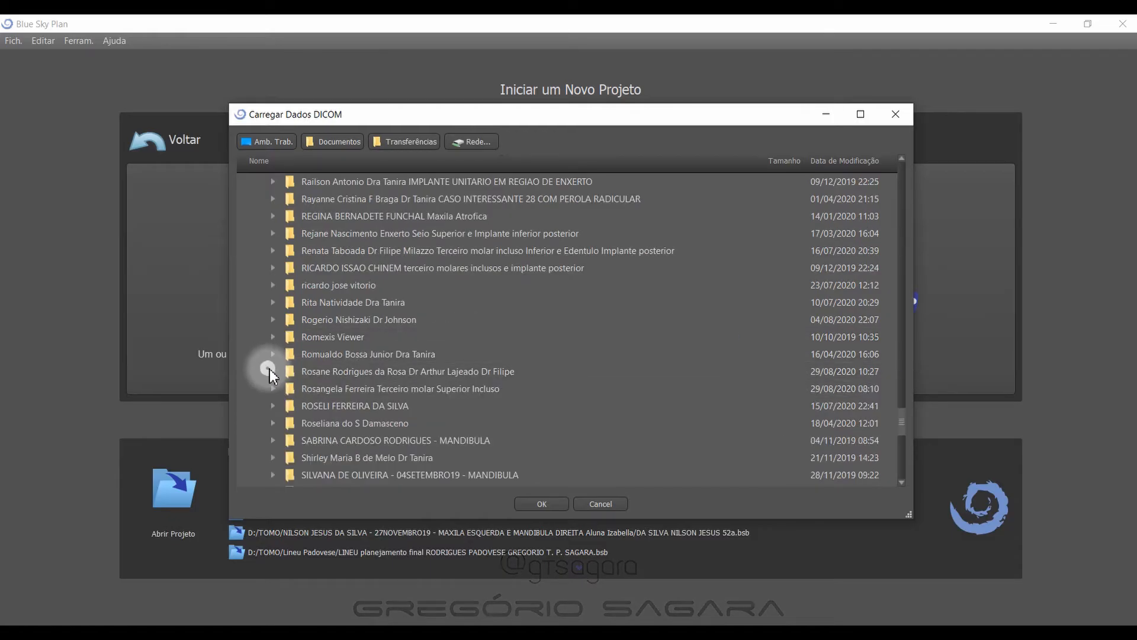
{"action": "scroll", "coordinate": [272, 361], "scroll_direction": "up", "scroll_amount": 15}
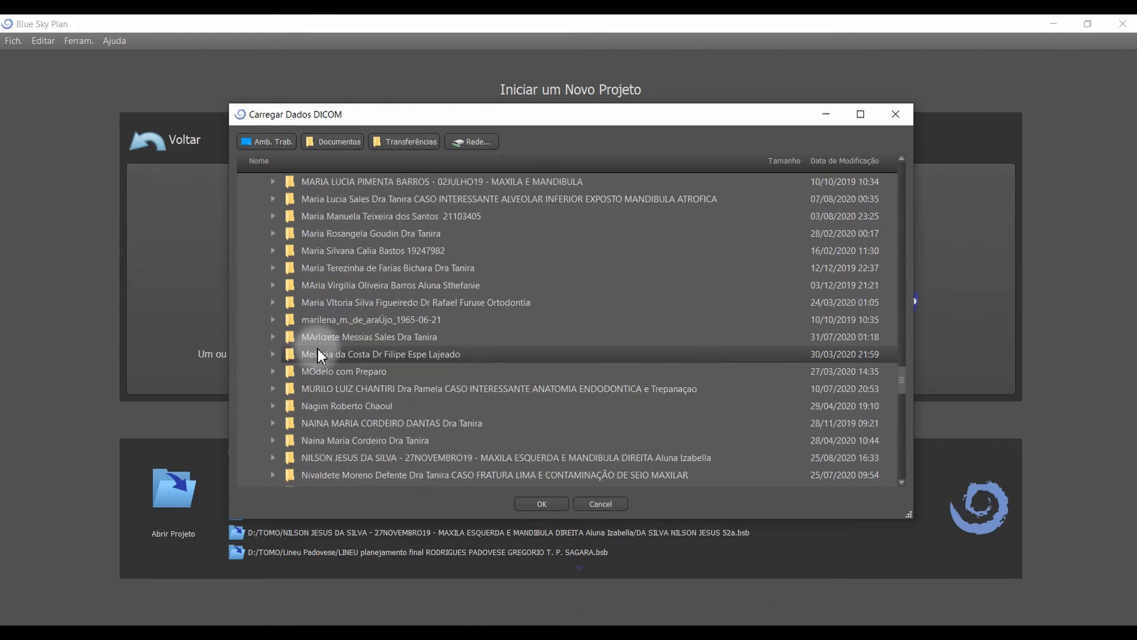
{"action": "scroll", "coordinate": [319, 356], "scroll_direction": "up", "scroll_amount": 20}
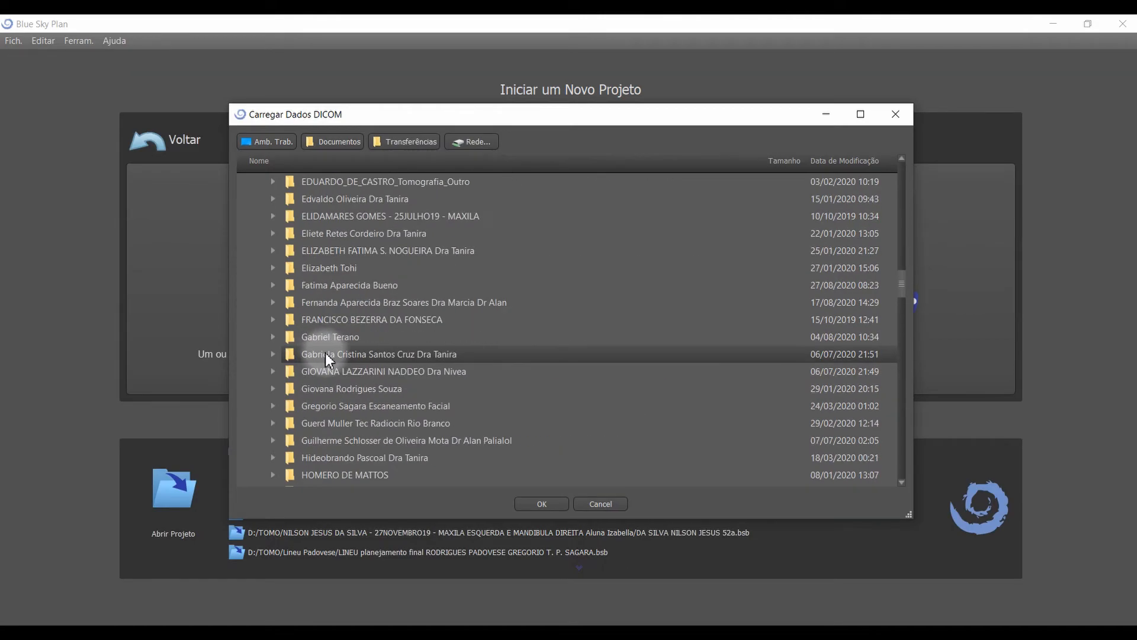
{"action": "scroll", "coordinate": [328, 359], "scroll_direction": "up", "scroll_amount": 20}
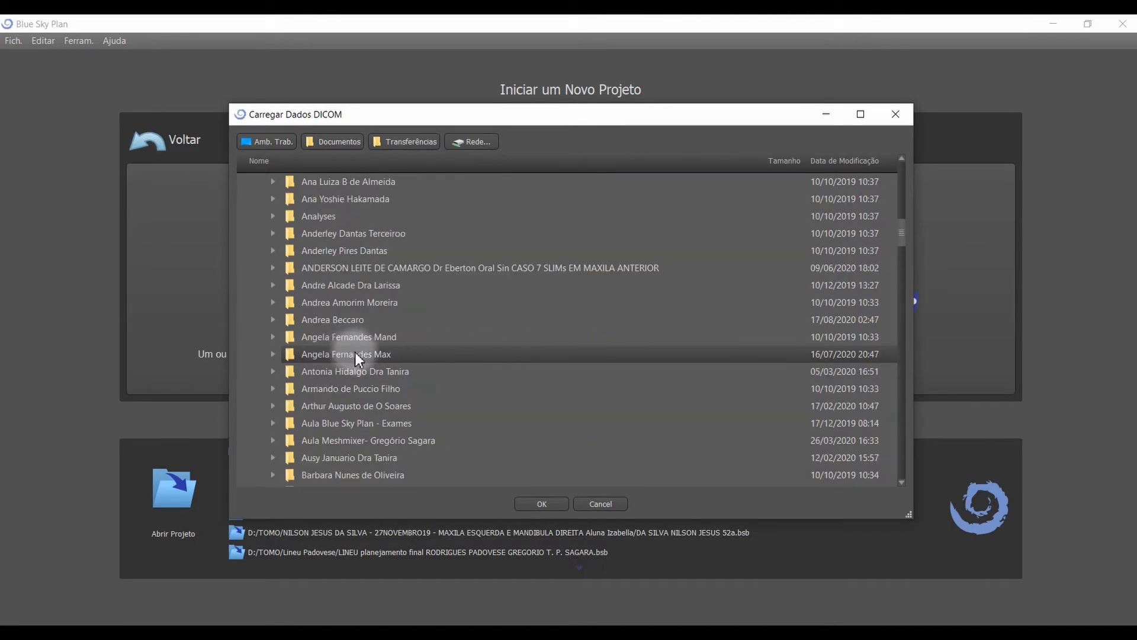
{"action": "scroll", "coordinate": [358, 358], "scroll_direction": "down", "scroll_amount": 1}
{"action": "left_click", "coordinate": [342, 373]}
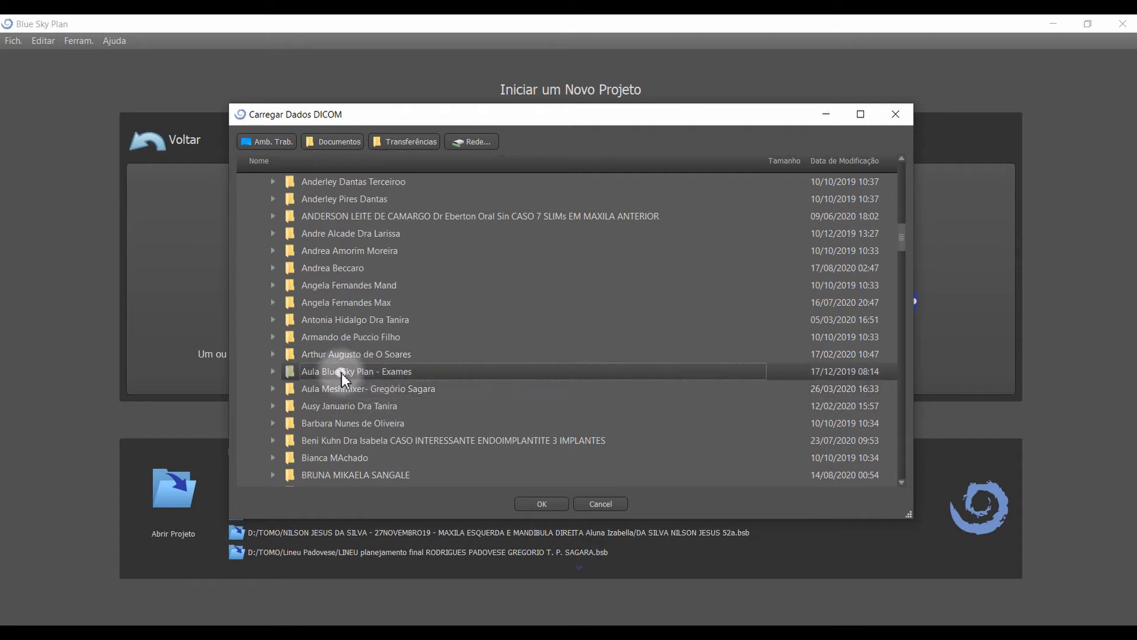
{"action": "double_click", "coordinate": [343, 380]}
{"action": "scroll", "coordinate": [342, 373], "scroll_direction": "down", "scroll_amount": 2}
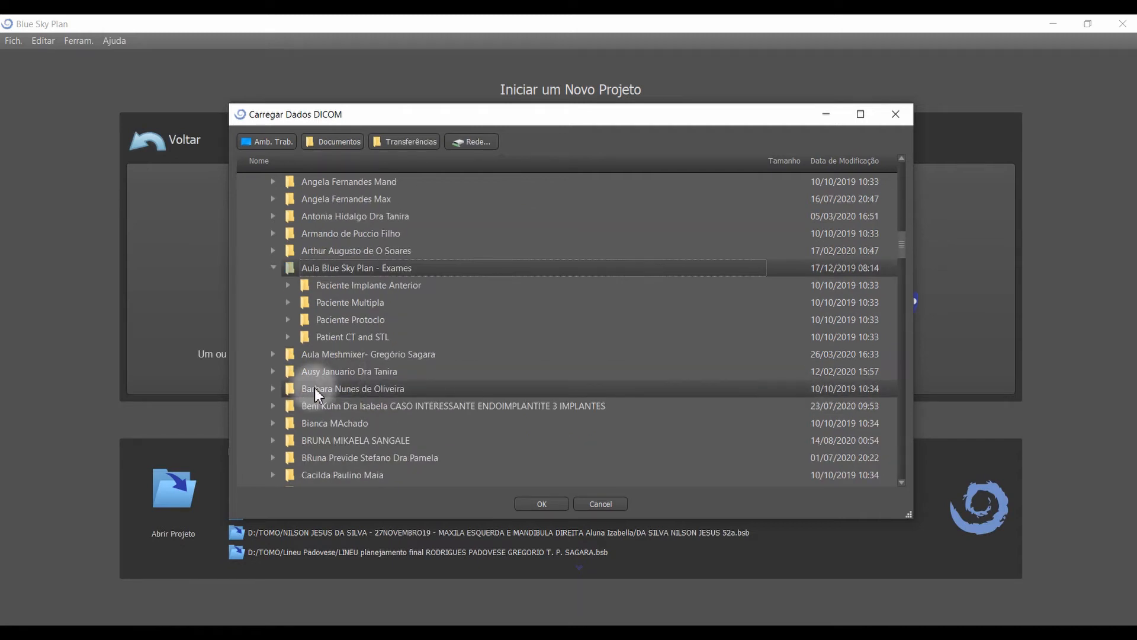
{"action": "double_click", "coordinate": [331, 339]}
{"action": "double_click", "coordinate": [351, 356]}
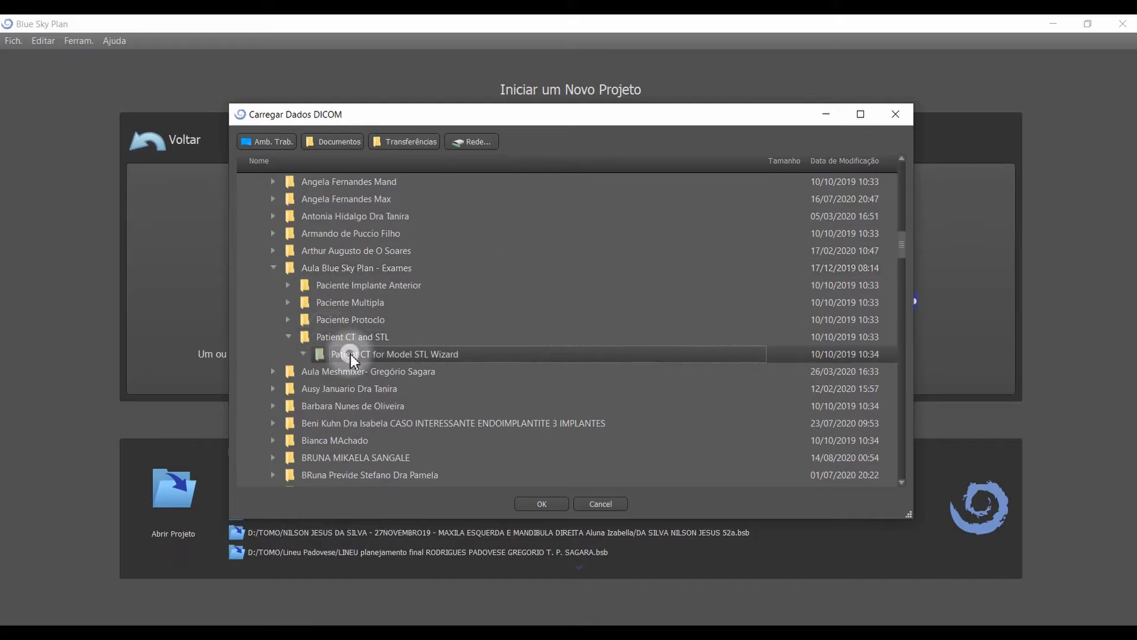
{"action": "scroll", "coordinate": [353, 344], "scroll_direction": "down", "scroll_amount": 1}
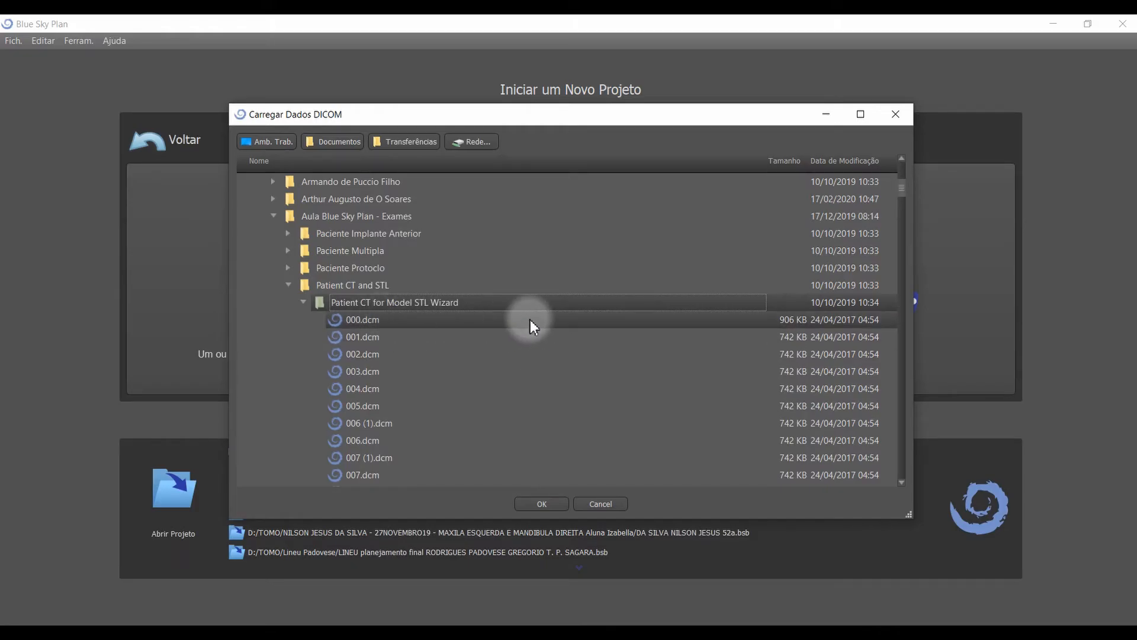
Load the DICOM files from this folder and accept the 616 x 616 x 616 voxel CT series.
{"action": "mouse_move", "coordinate": [515, 320]}
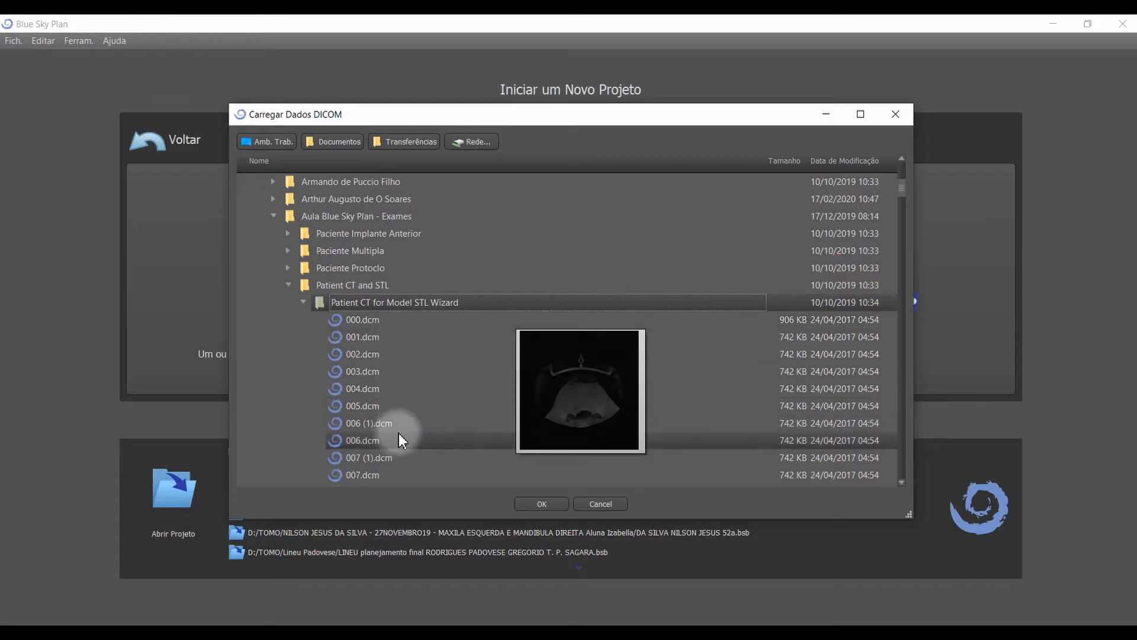
{"action": "double_click", "coordinate": [400, 404]}
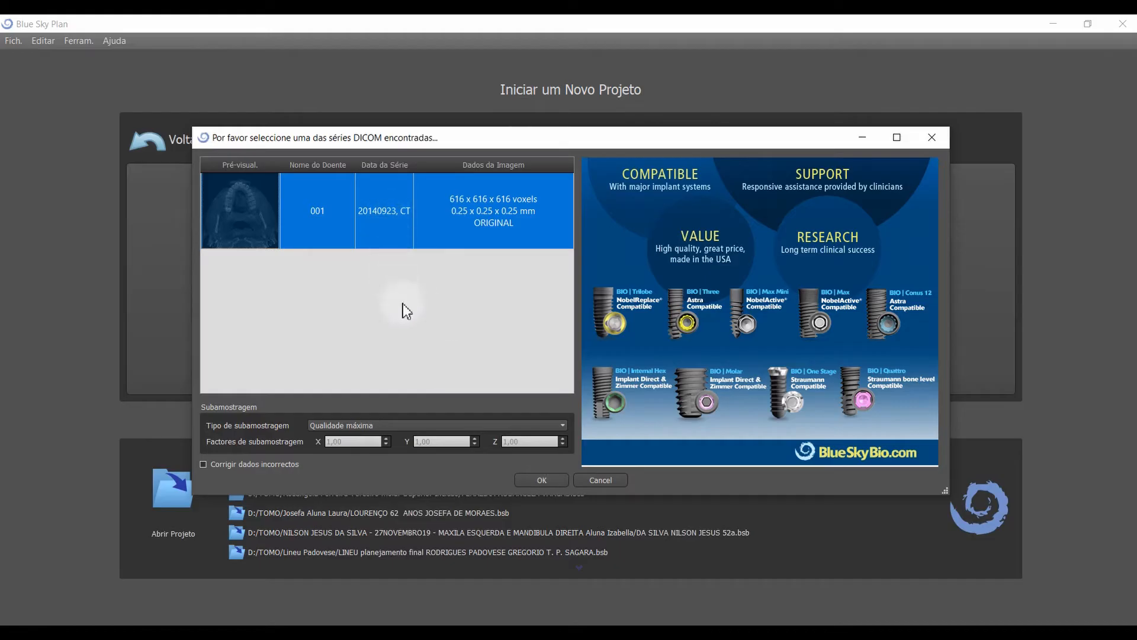
{"action": "left_click", "coordinate": [540, 480]}
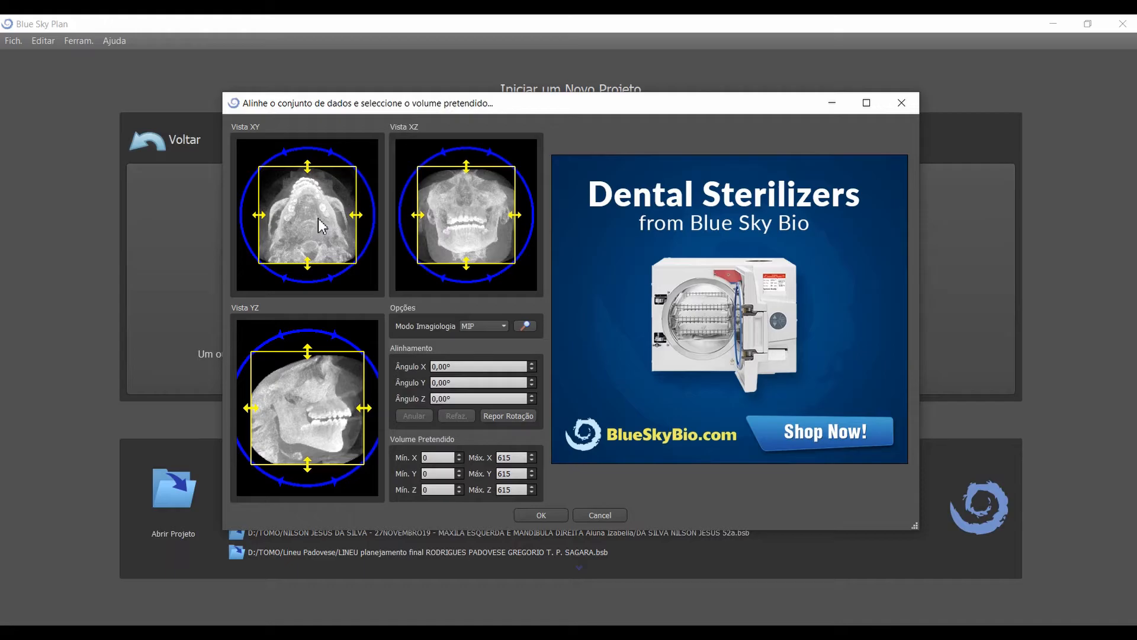
Align the CT dataset by rotating the head slightly in the YZ view, checking the XY and XZ views.
{"action": "scroll", "coordinate": [320, 225], "scroll_direction": "up", "scroll_amount": 5}
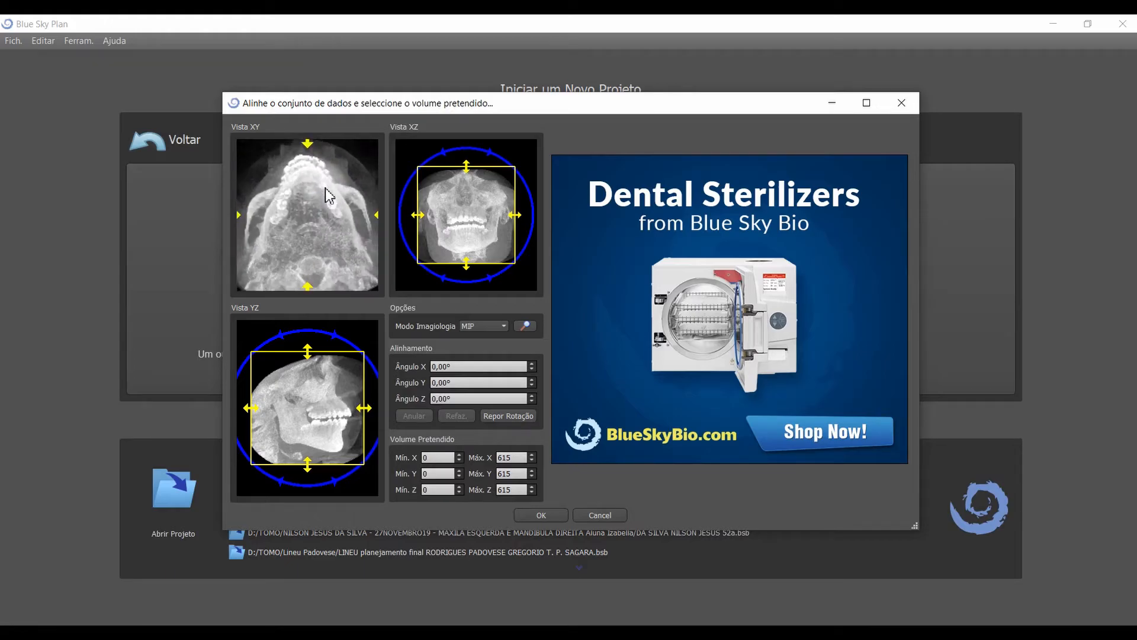
{"action": "scroll", "coordinate": [326, 189], "scroll_direction": "down", "scroll_amount": 5}
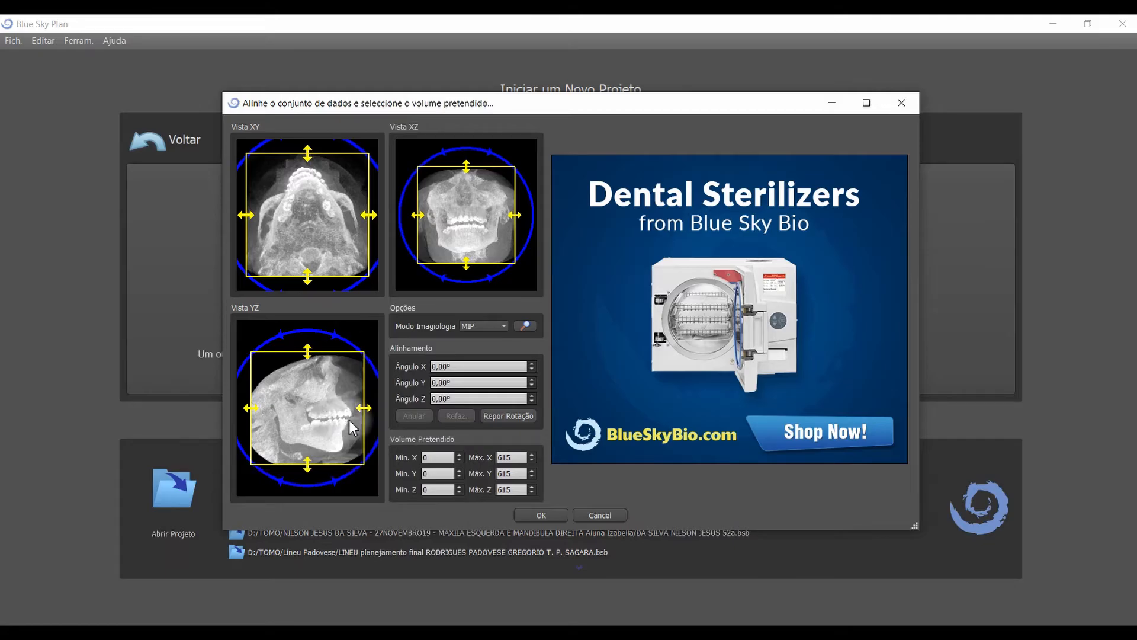
{"action": "left_click_drag", "start_coordinate": [343, 336], "coordinate": [350, 353]}
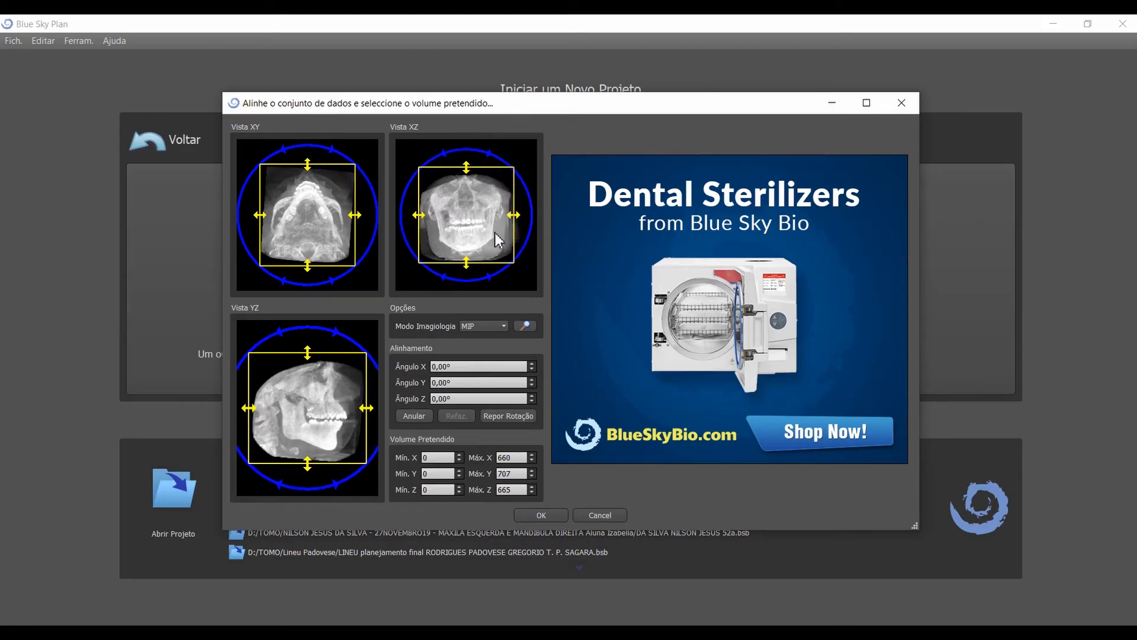
{"action": "right_click_drag", "start_coordinate": [495, 233], "coordinate": [464, 189]}
{"action": "middle_click_drag", "start_coordinate": [481, 217], "coordinate": [483, 217]}
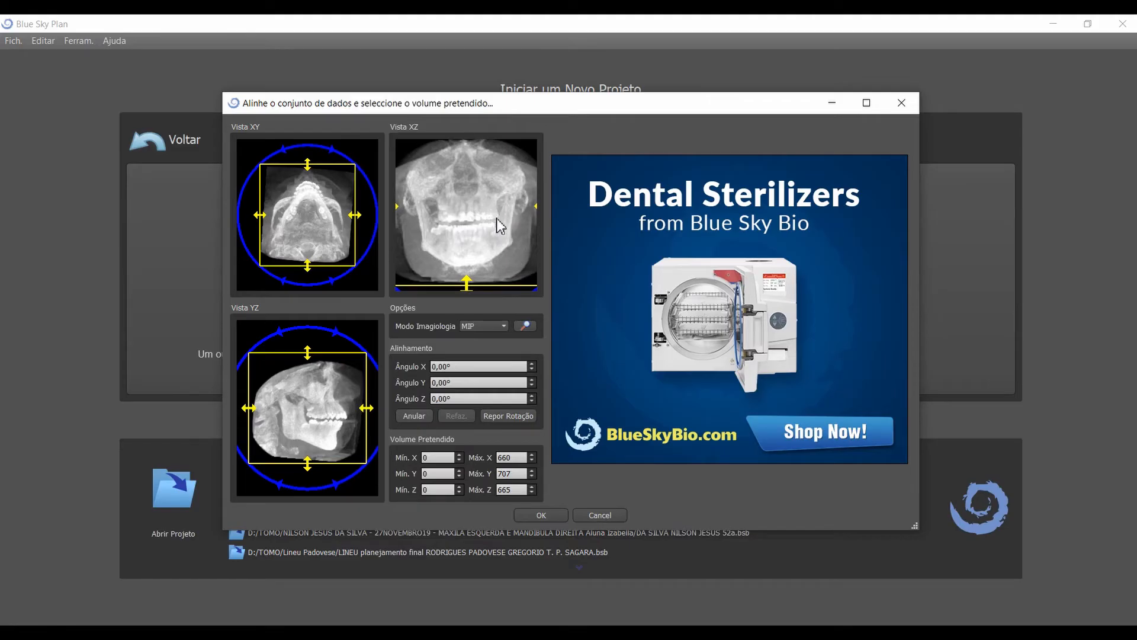
Preview the alignment views in RTG imaging mode and restore MIP mode.
{"action": "left_click", "coordinate": [496, 323]}
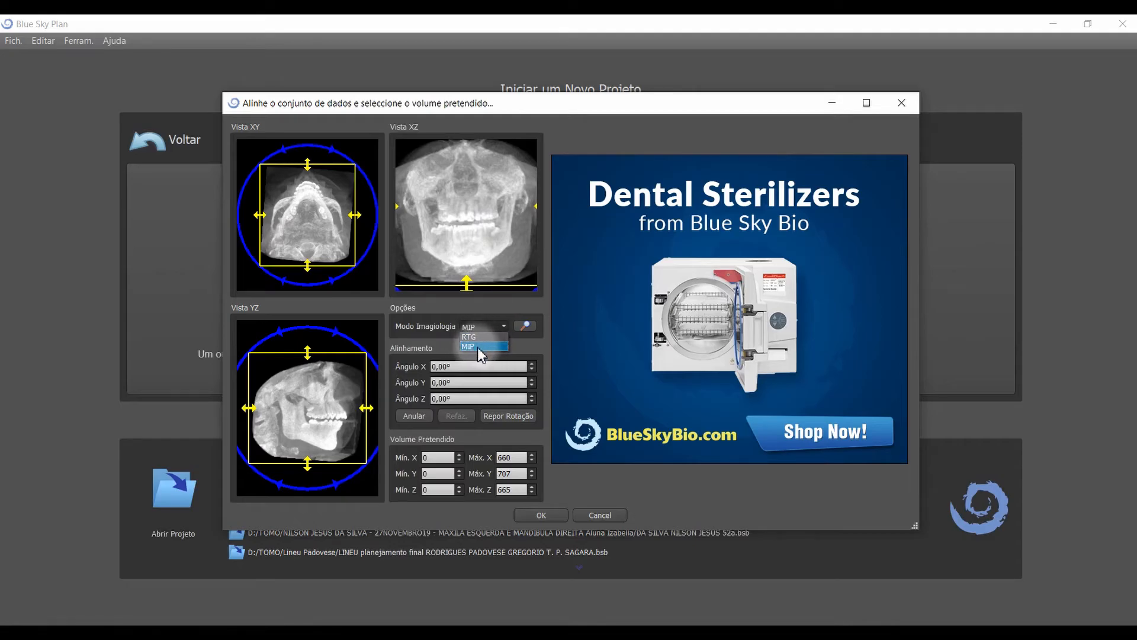
{"action": "left_click", "coordinate": [477, 337]}
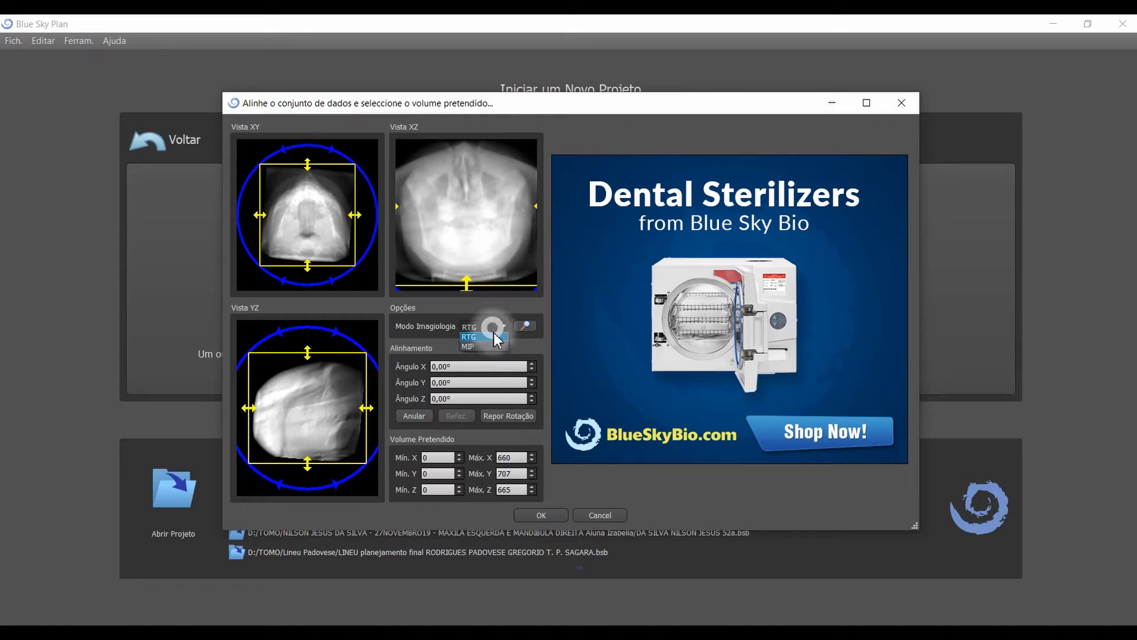
{"action": "scroll", "coordinate": [492, 328], "scroll_direction": "down", "scroll_amount": 1}
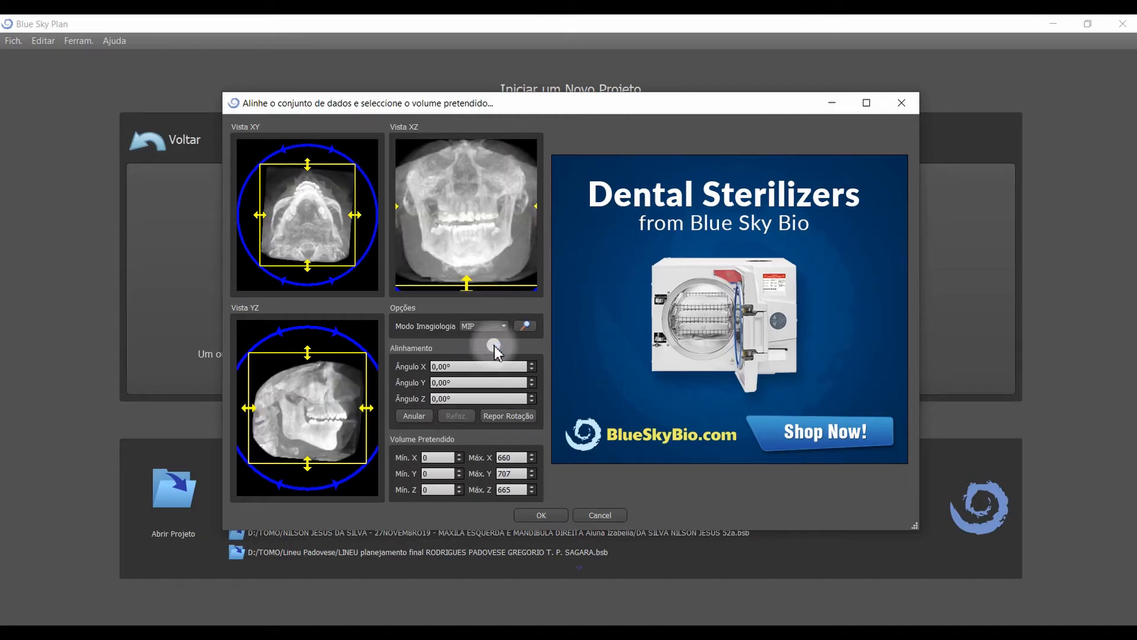
Accept the aligned CT volume and load it into the project.
{"action": "left_click", "coordinate": [557, 519]}
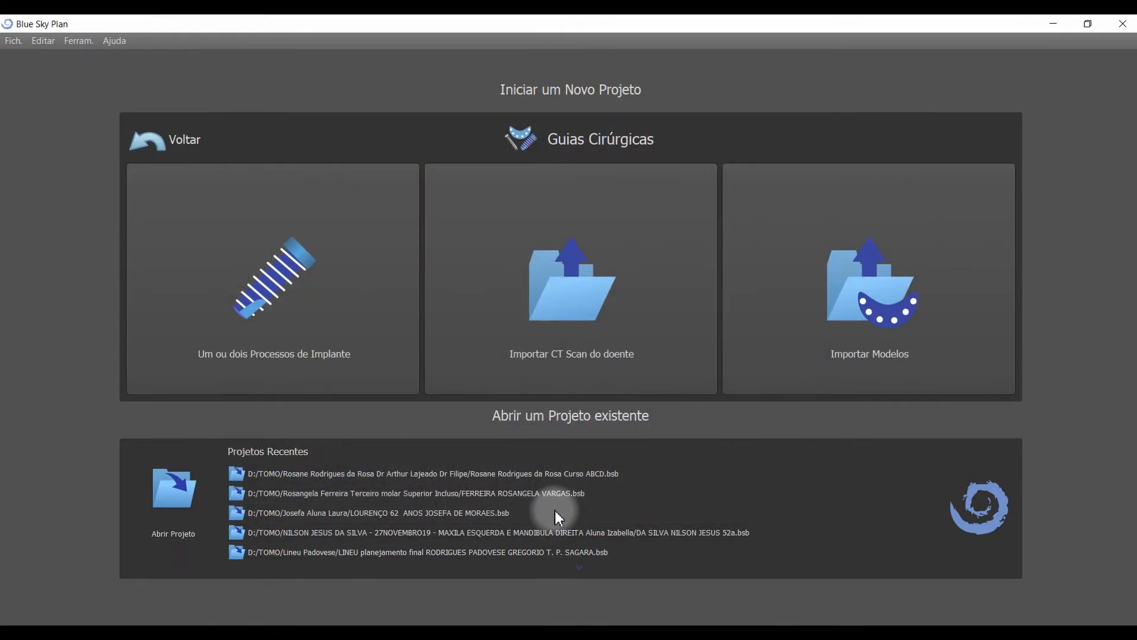
{"action": "left_click", "coordinate": [541, 425]}
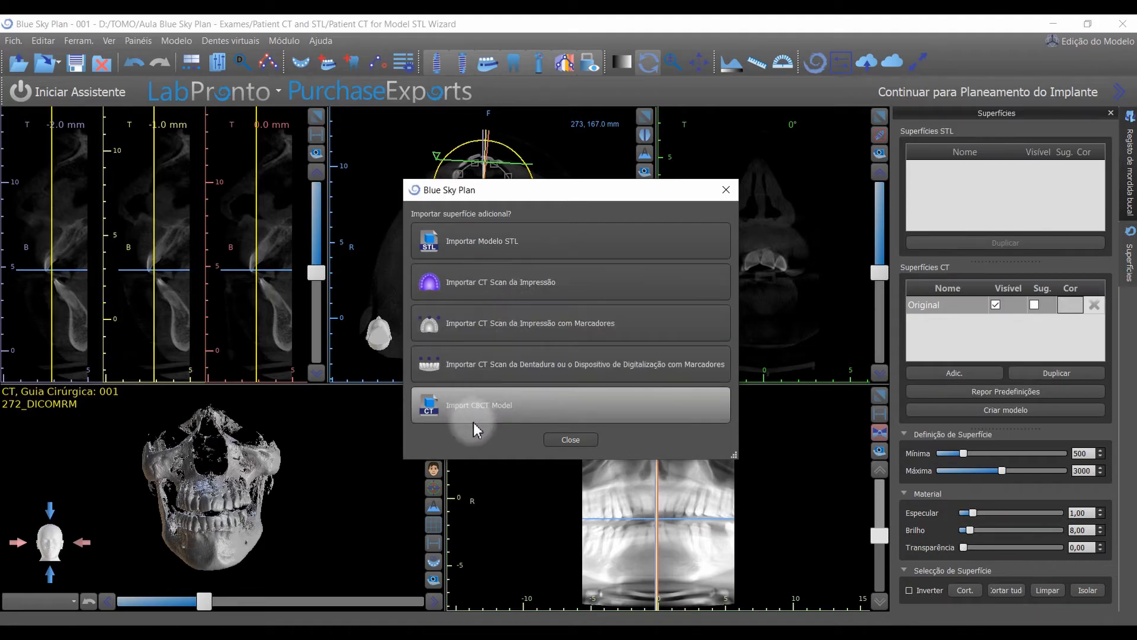
Choose STL+Model+Lower.stl from the Patient CT and STL folder as an additional STL model to import.
{"action": "left_click", "coordinate": [525, 242]}
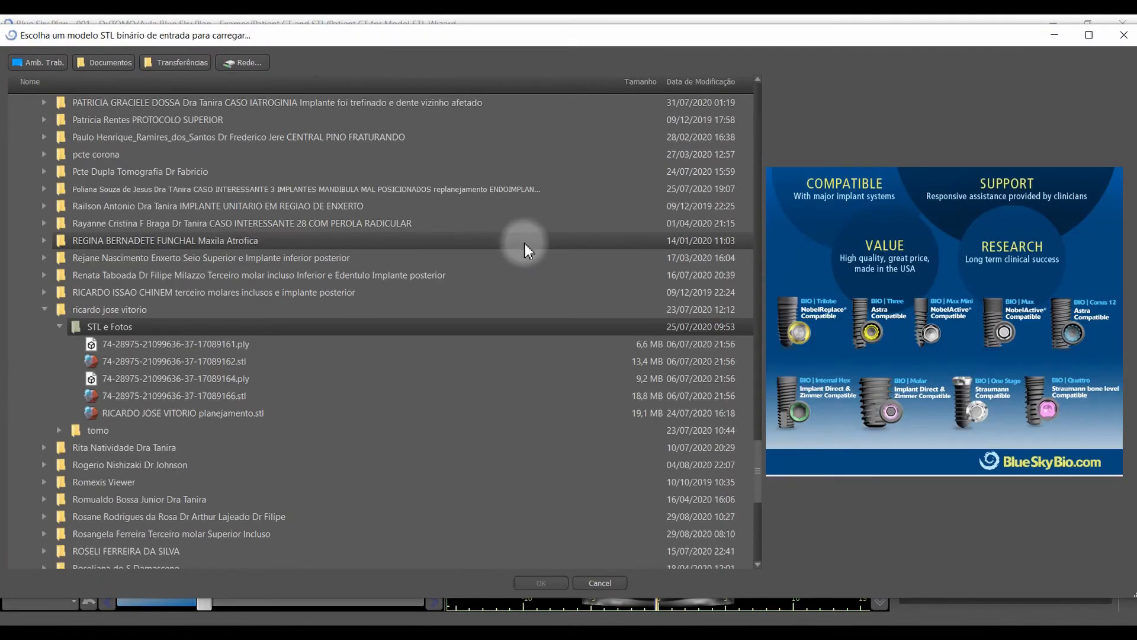
{"action": "scroll", "coordinate": [118, 354], "scroll_direction": "up", "scroll_amount": 20}
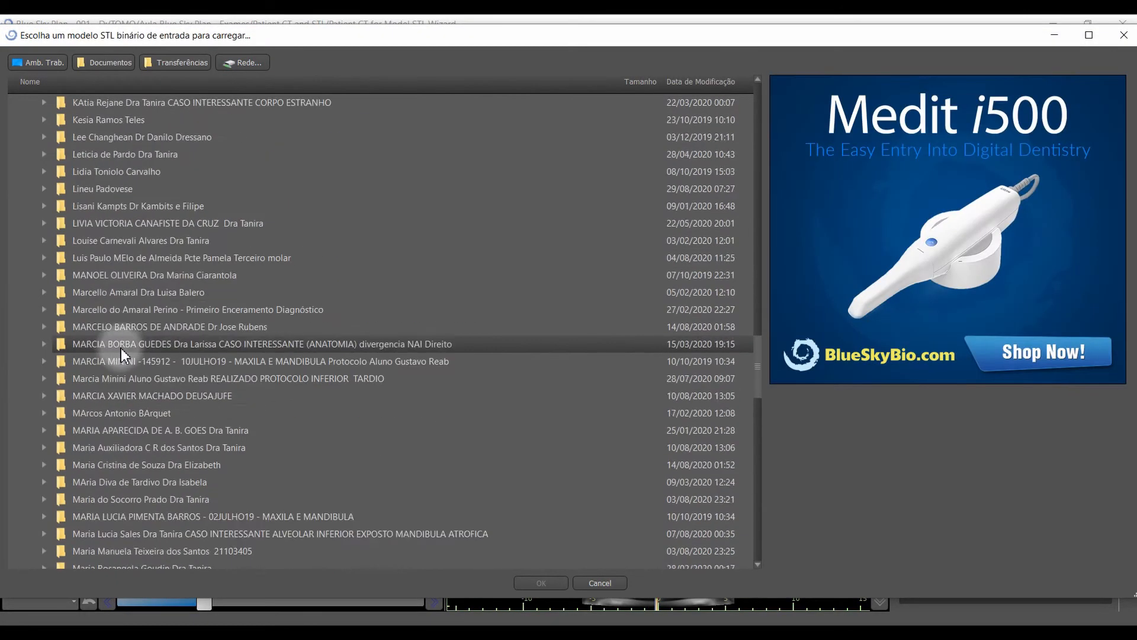
{"action": "scroll", "coordinate": [122, 354], "scroll_direction": "up", "scroll_amount": 20}
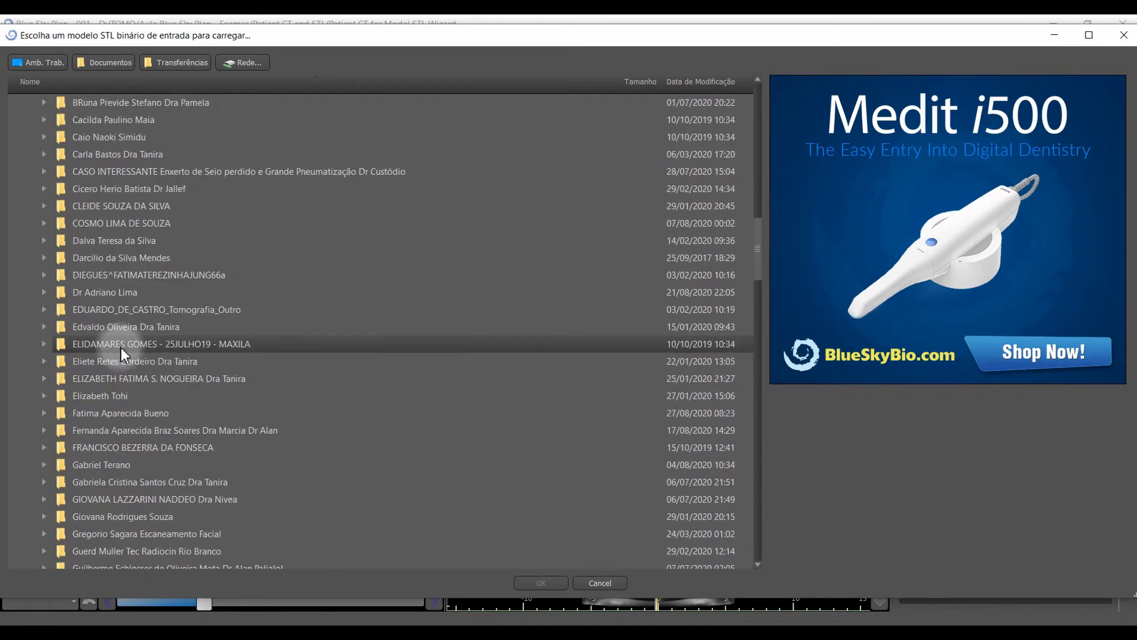
{"action": "scroll", "coordinate": [122, 353], "scroll_direction": "up", "scroll_amount": 10}
{"action": "scroll", "coordinate": [122, 353], "scroll_direction": "down", "scroll_amount": 8}
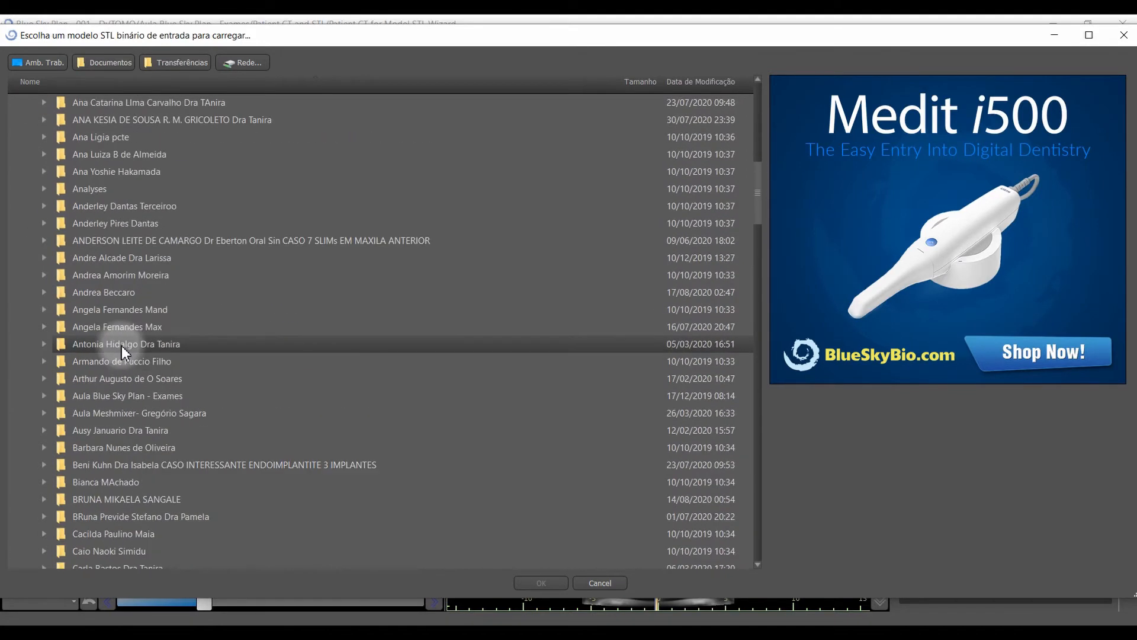
{"action": "double_click", "coordinate": [134, 397]}
{"action": "double_click", "coordinate": [125, 465]}
{"action": "scroll", "coordinate": [127, 502], "scroll_direction": "down", "scroll_amount": 2}
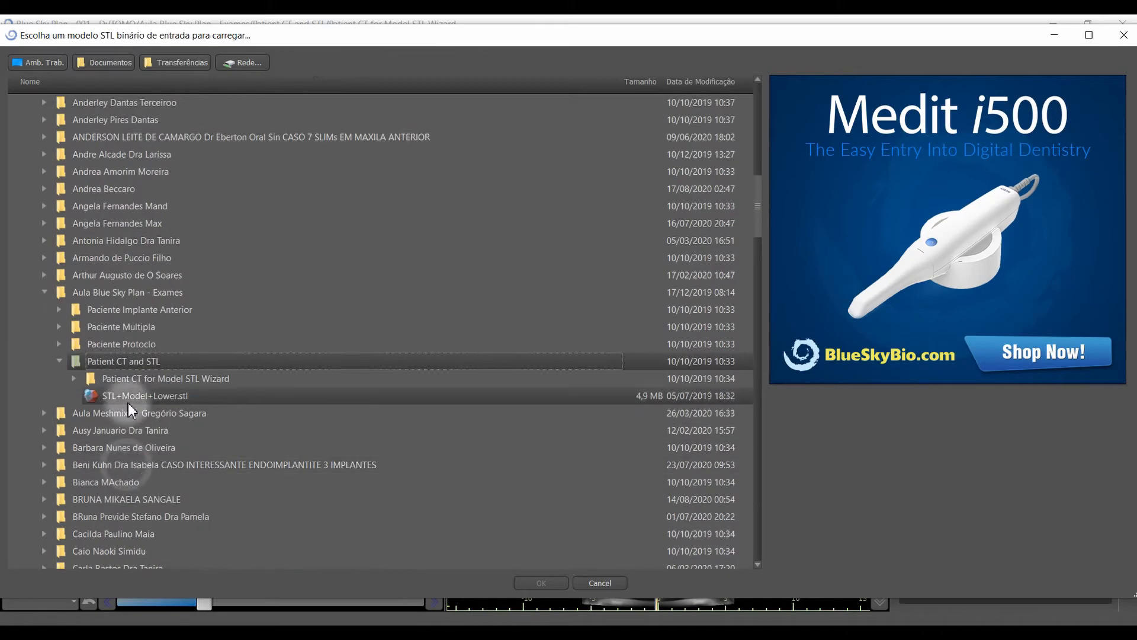
{"action": "left_click", "coordinate": [127, 398]}
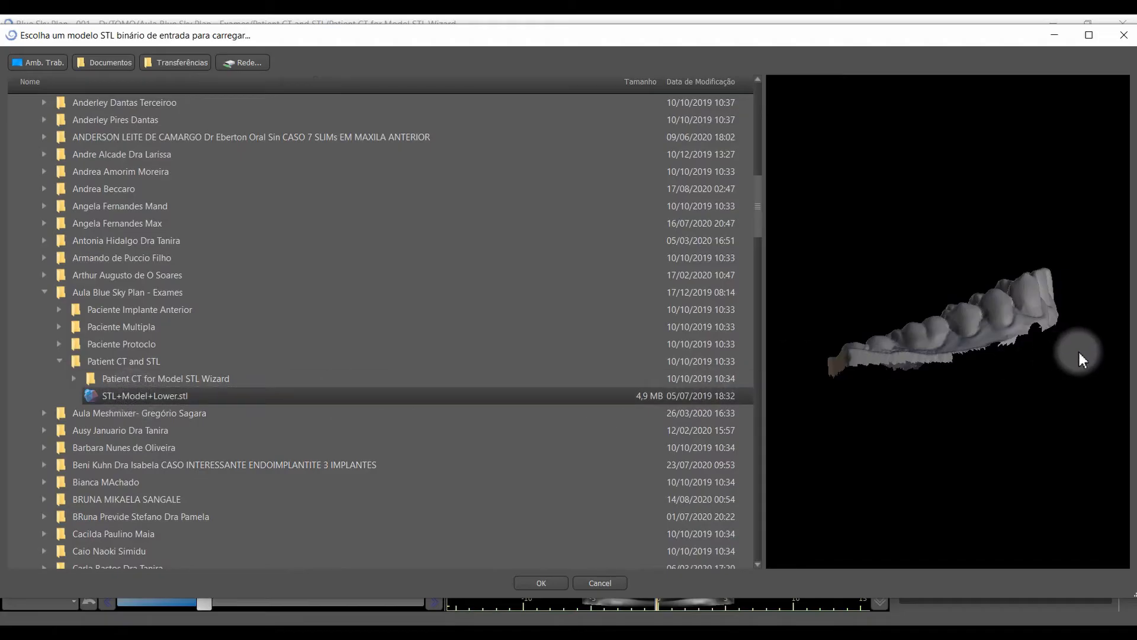
Check the scan's 3D preview from several angles and import it as a mandible model.
{"action": "left_click_drag", "start_coordinate": [1078, 349], "coordinate": [941, 396]}
{"action": "mouse_move", "coordinate": [814, 281]}
{"action": "left_mouse_down"}
{"action": "mouse_move", "coordinate": [814, 314]}
{"action": "mouse_move", "coordinate": [808, 286]}
{"action": "left_mouse_up"}
{"action": "left_click", "coordinate": [545, 583]}
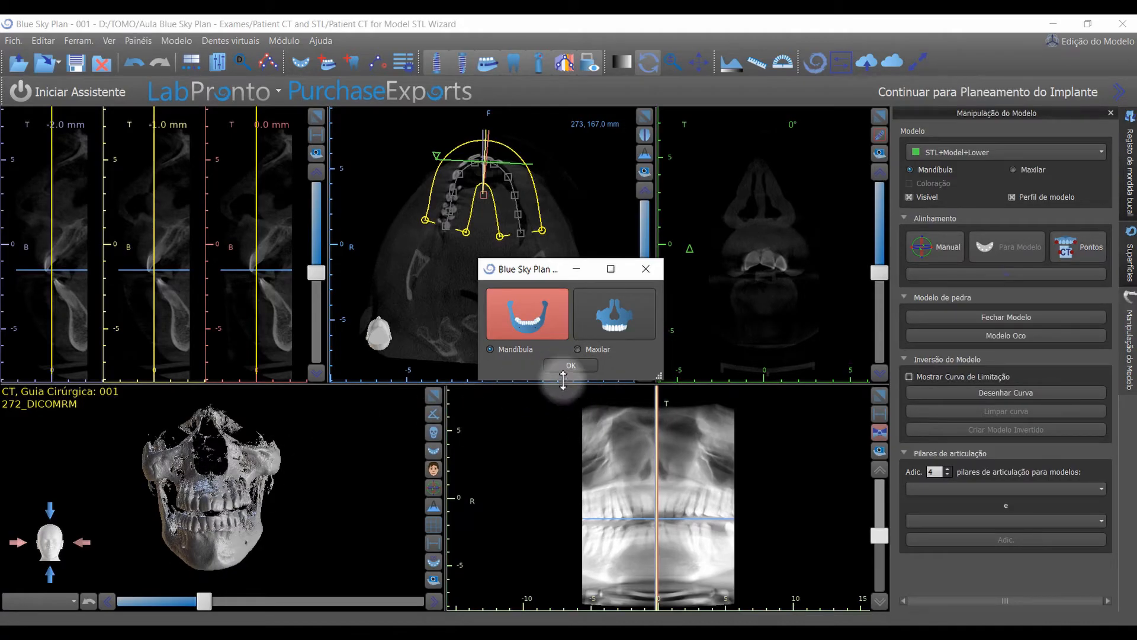
{"action": "left_click", "coordinate": [571, 365]}
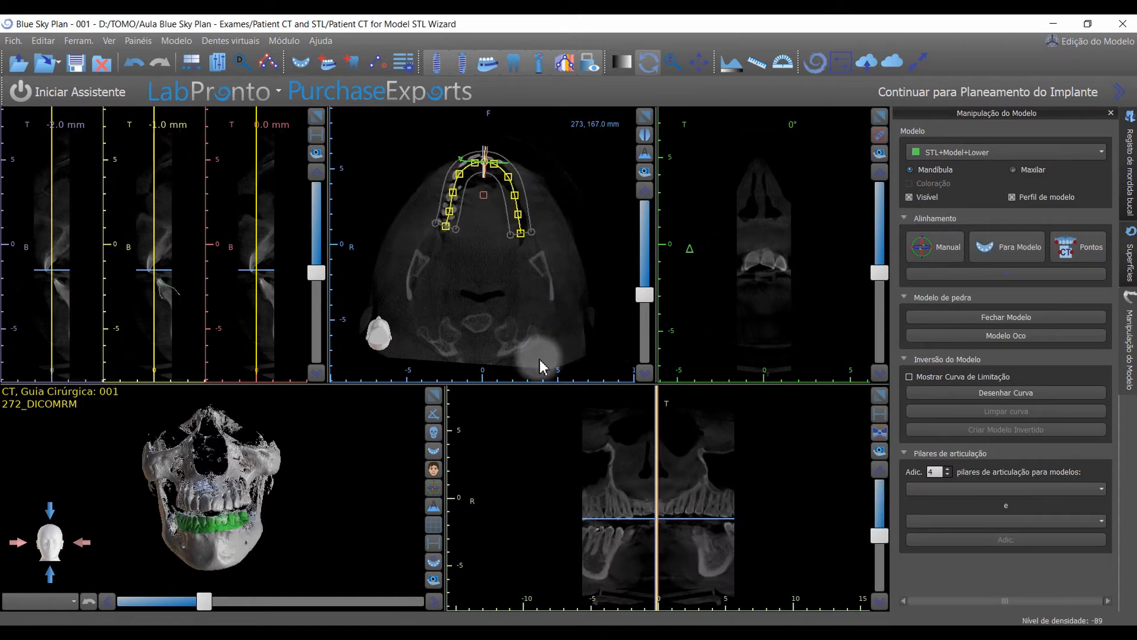
Maximize the 3D view and examine how the green lower STL model fits the CT teeth.
{"action": "left_click", "coordinate": [433, 394]}
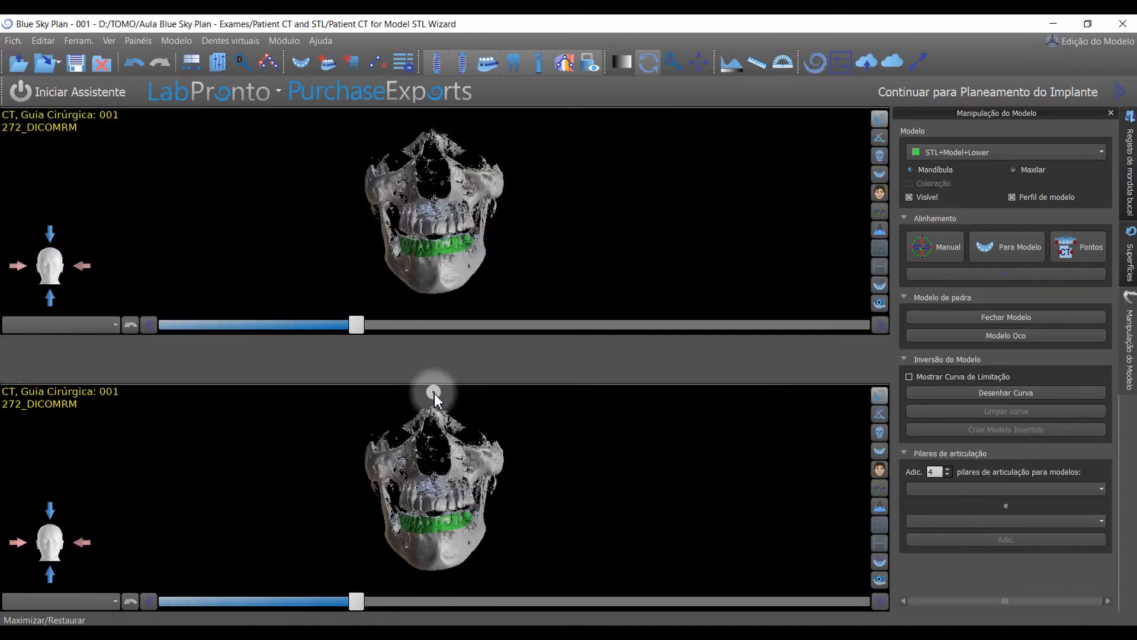
{"action": "left_click_drag", "start_coordinate": [501, 504], "coordinate": [539, 514]}
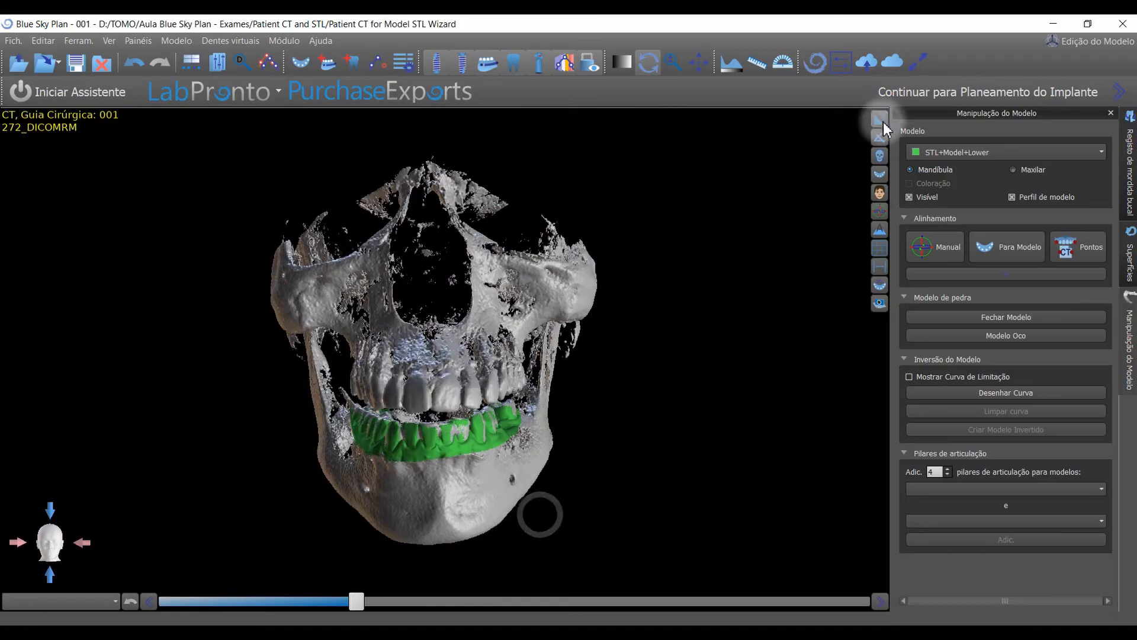
{"action": "scroll", "coordinate": [475, 457], "scroll_direction": "up", "scroll_amount": 10}
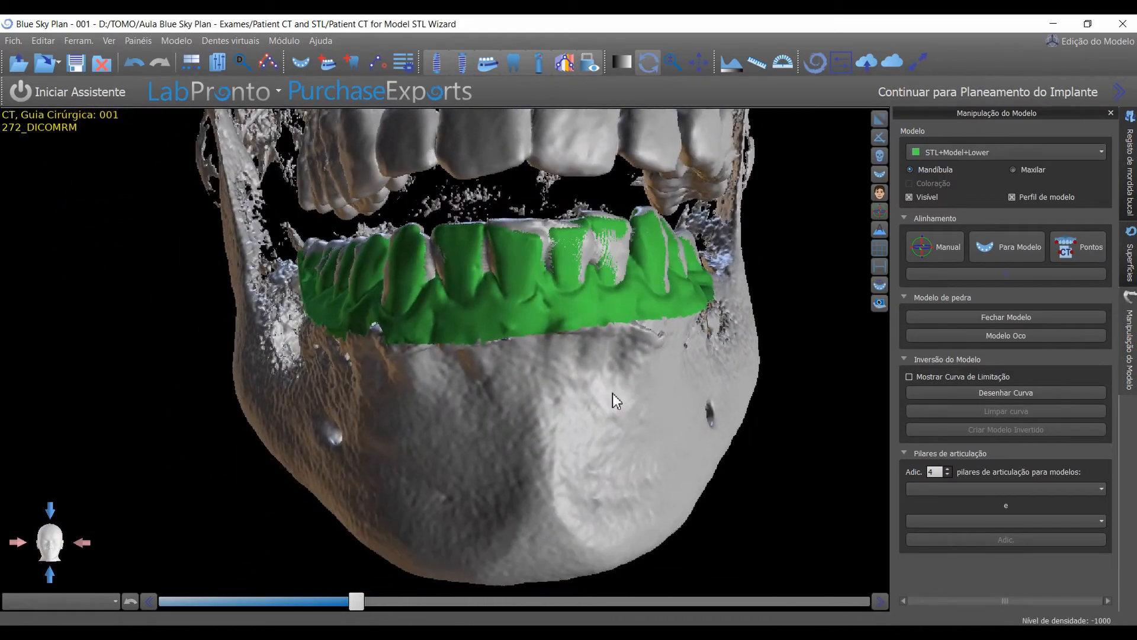
{"action": "left_click_drag", "start_coordinate": [612, 394], "coordinate": [330, 434]}
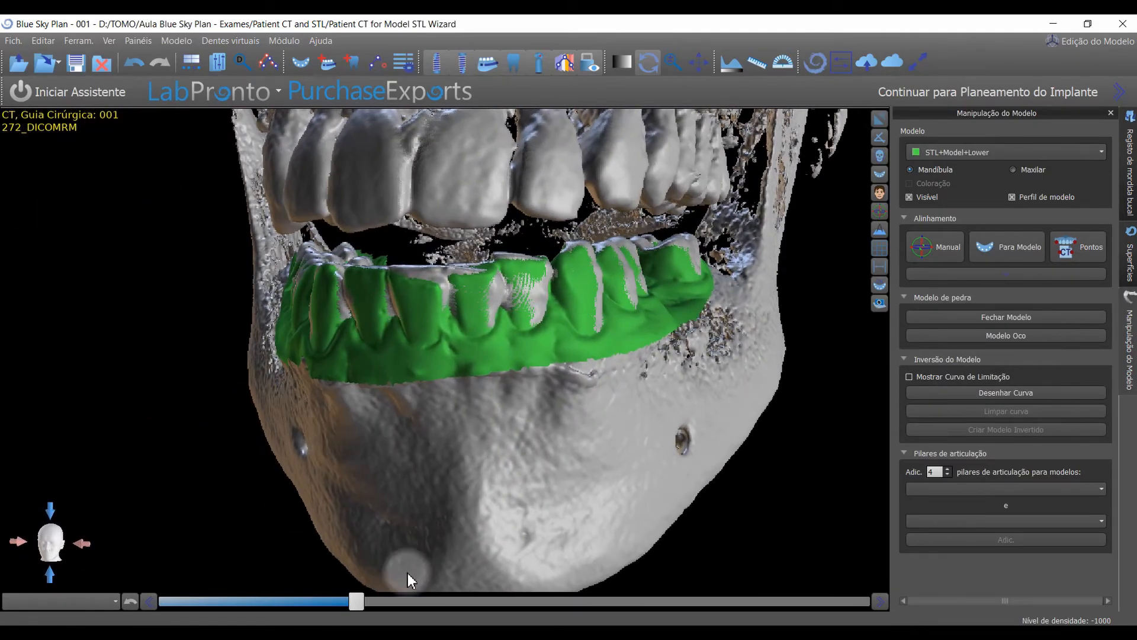
{"action": "mouse_move", "coordinate": [356, 609]}
{"action": "left_mouse_down"}
{"action": "mouse_move", "coordinate": [325, 604]}
{"action": "mouse_move", "coordinate": [340, 604]}
{"action": "left_mouse_up"}
{"action": "left_click_drag", "start_coordinate": [437, 447], "coordinate": [439, 312]}
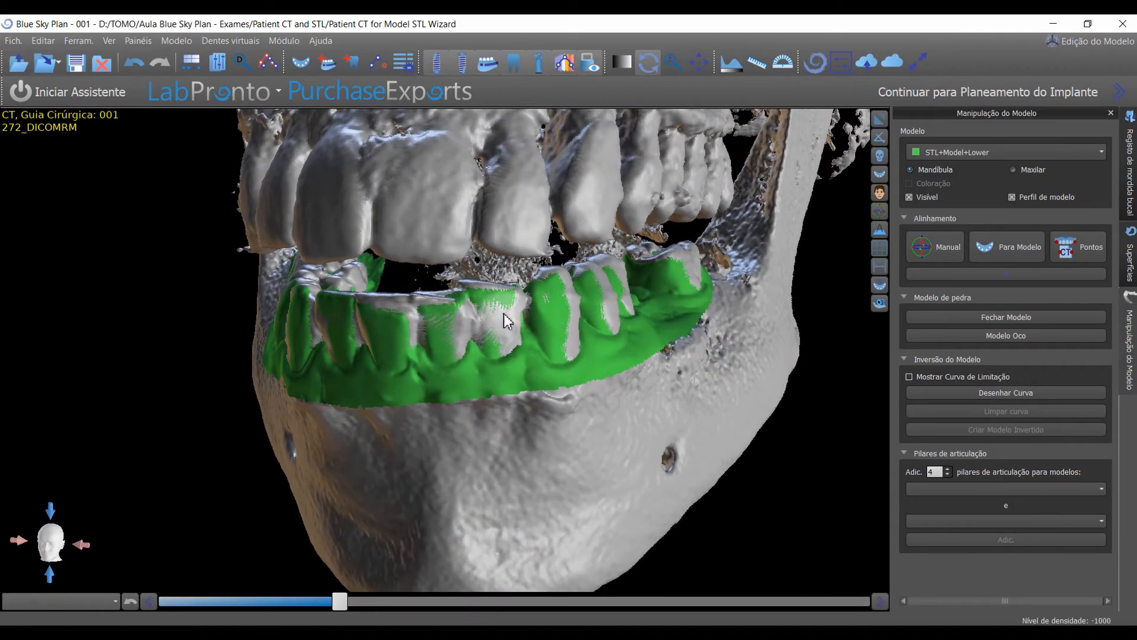
Inspect the lower STL model's fit in 3D and compare its outline with the teeth across enlarged cross-sectional slices.
{"action": "left_click_drag", "start_coordinate": [759, 351], "coordinate": [435, 380]}
{"action": "left_click_drag", "start_coordinate": [550, 422], "coordinate": [797, 314]}
{"action": "left_click", "coordinate": [876, 123]}
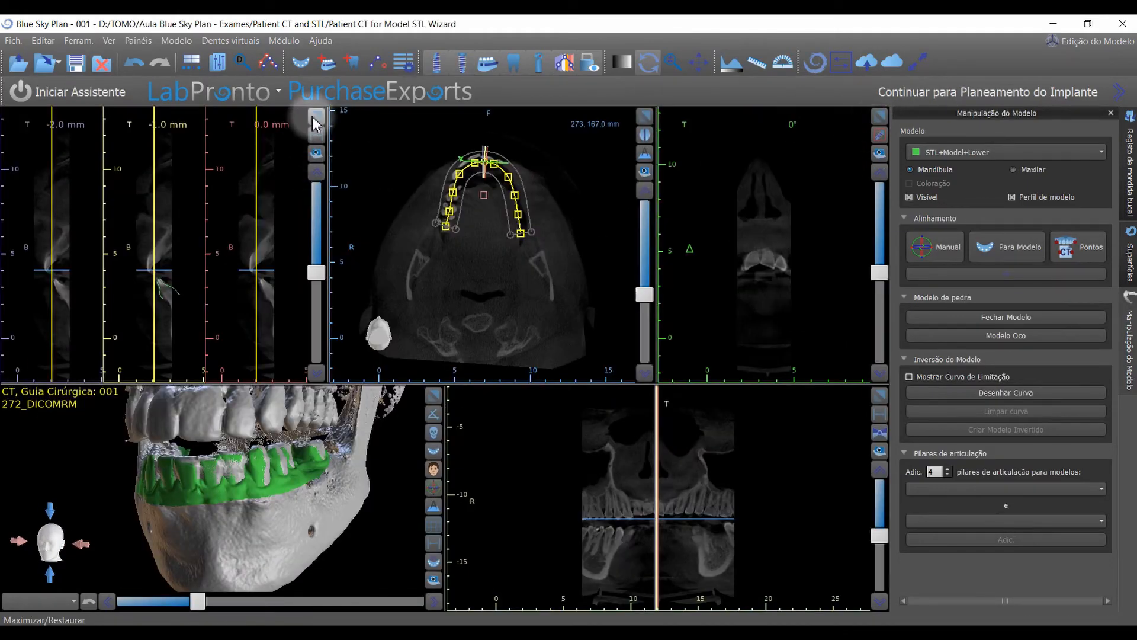
{"action": "middle_click_drag", "start_coordinate": [166, 326], "coordinate": [146, 325]}
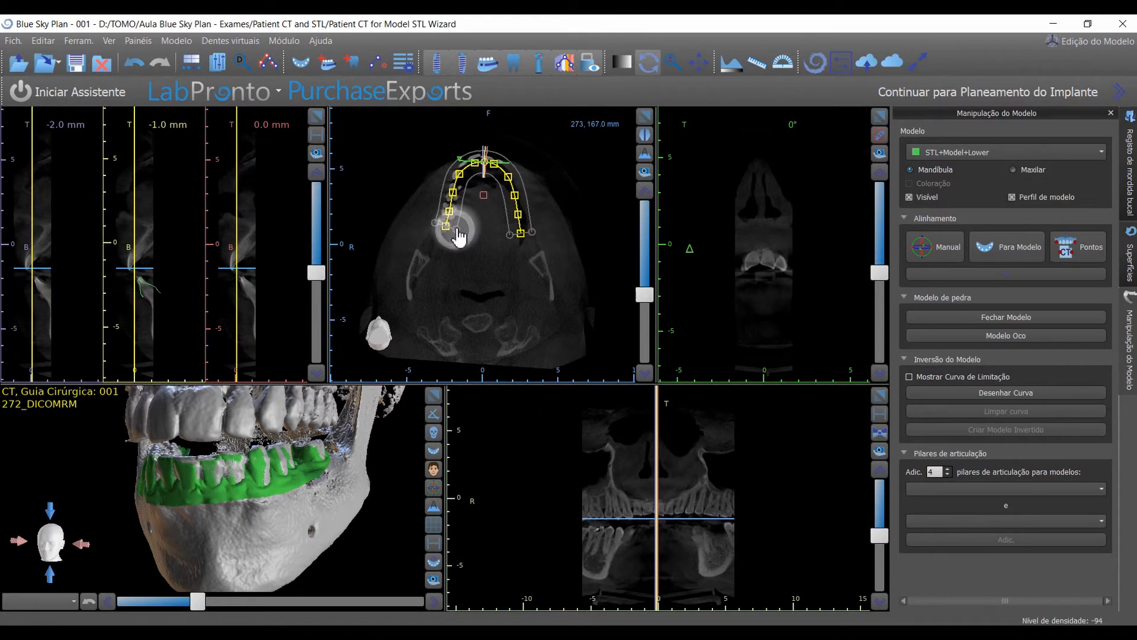
{"action": "left_click", "coordinate": [316, 117]}
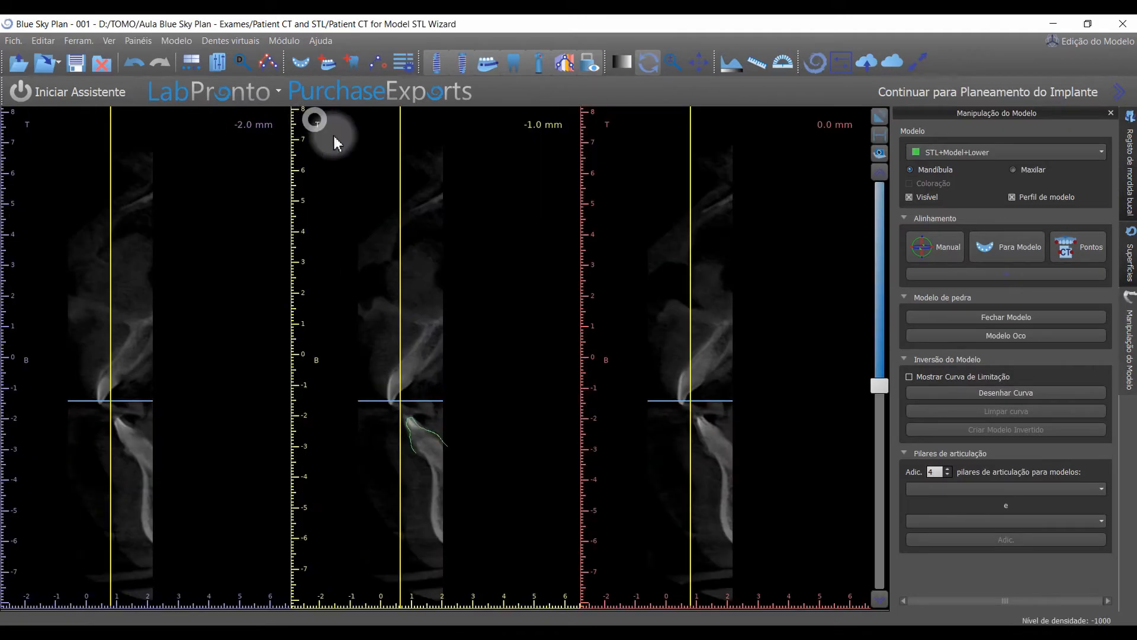
{"action": "left_click_drag", "start_coordinate": [880, 385], "coordinate": [879, 393]}
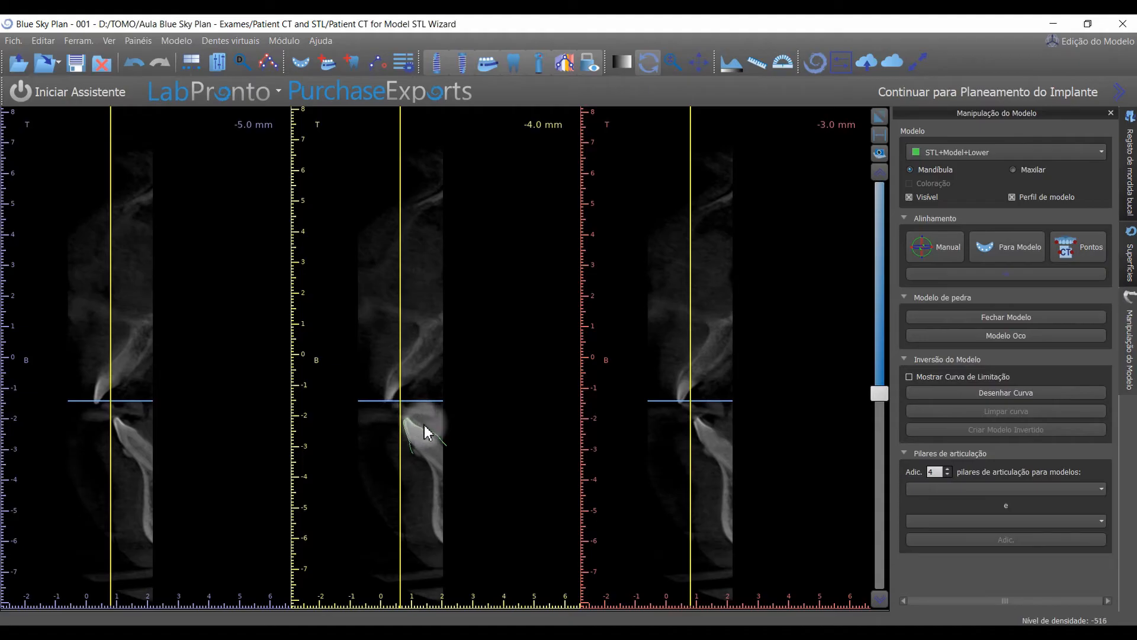
{"action": "scroll", "coordinate": [454, 423], "scroll_direction": "up", "scroll_amount": 3}
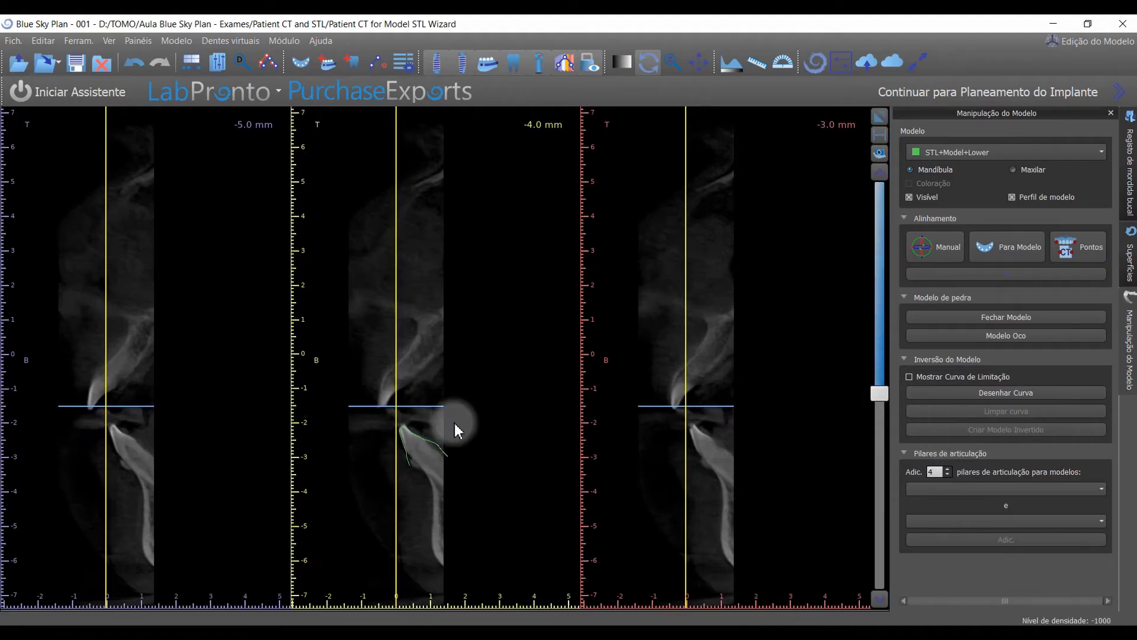
{"action": "middle_click_drag", "start_coordinate": [490, 505], "coordinate": [509, 360]}
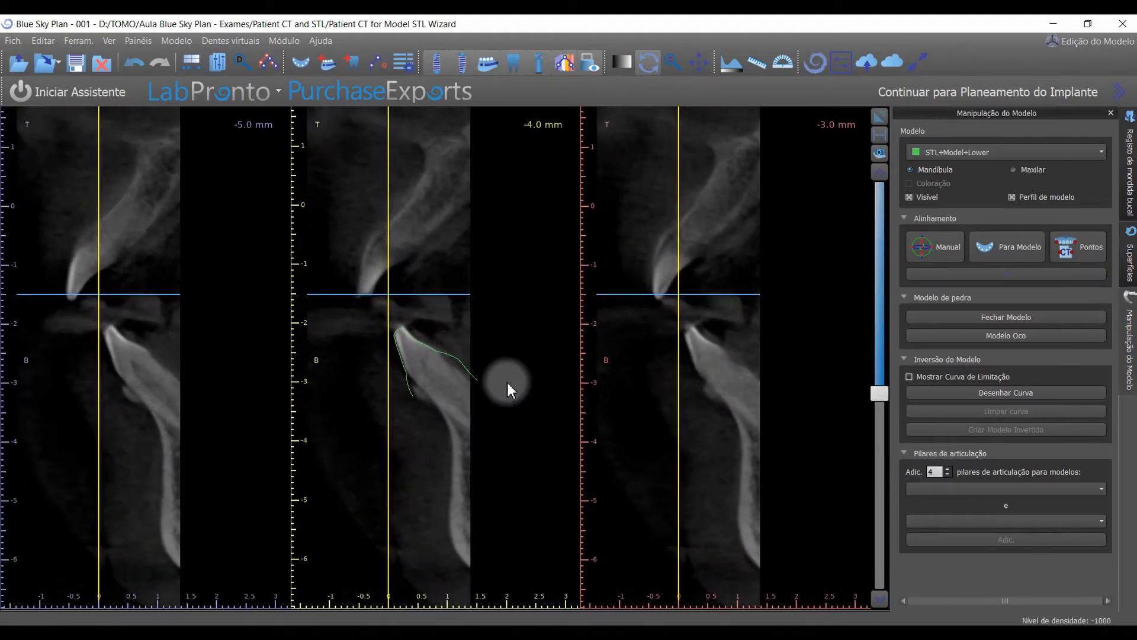
{"action": "left_click_drag", "start_coordinate": [879, 393], "coordinate": [903, 511]}
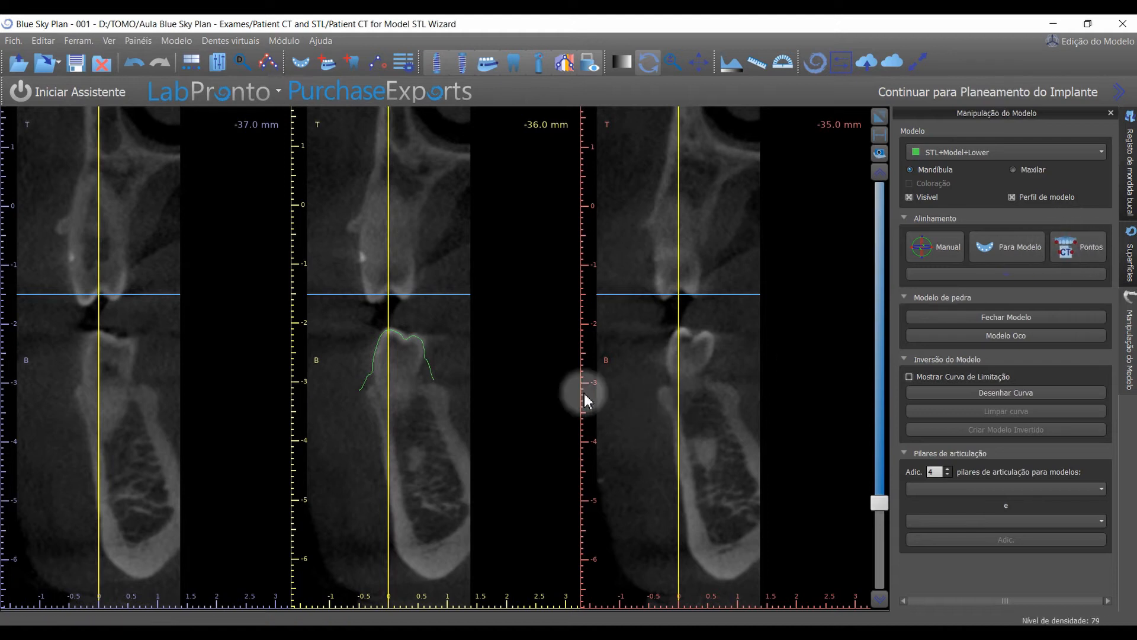
Start a point-based alignment of STL+Model+Lower and mark seven reference points on the lower teeth of the CT surface model.
{"action": "left_click", "coordinate": [1079, 251]}
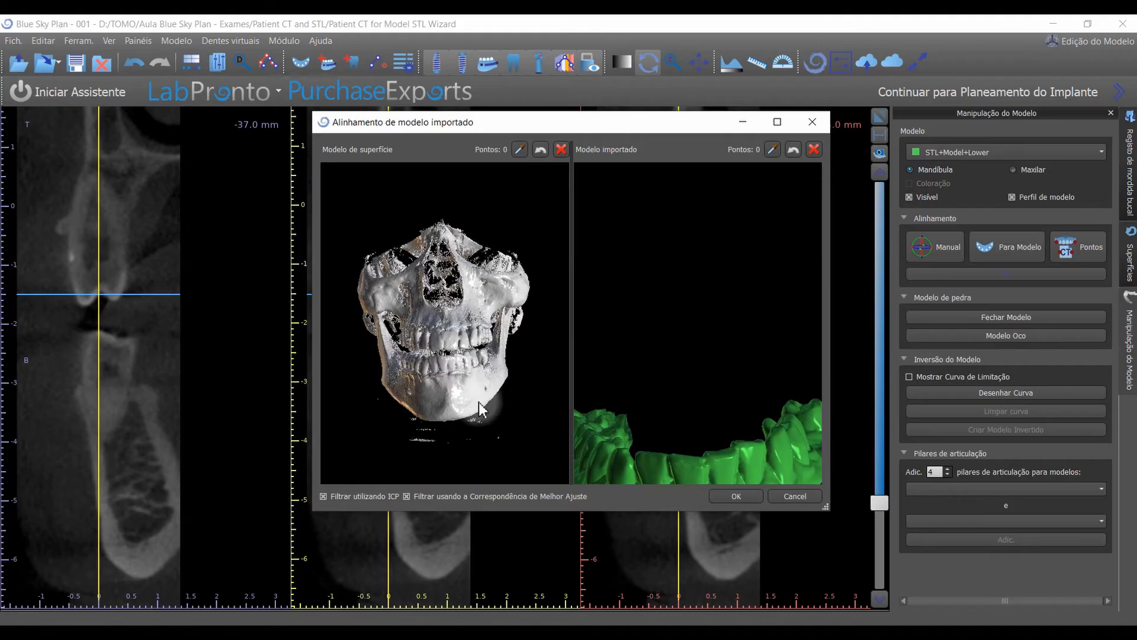
{"action": "scroll", "coordinate": [490, 411], "scroll_direction": "up", "scroll_amount": 4}
{"action": "scroll", "coordinate": [489, 411], "scroll_direction": "up", "scroll_amount": 5}
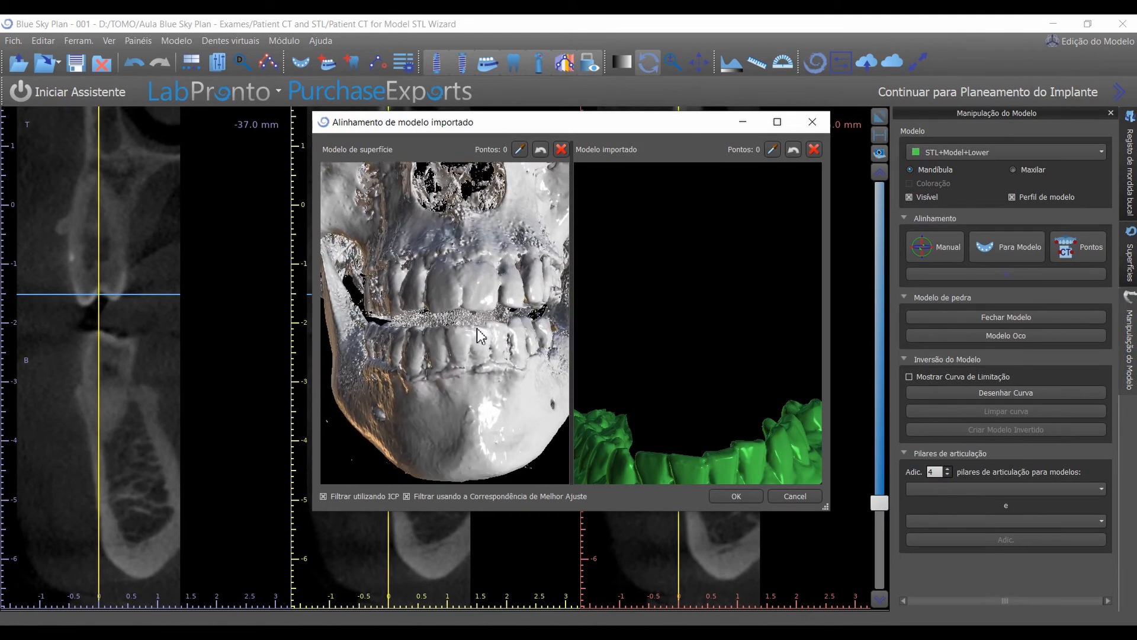
{"action": "mouse_move", "coordinate": [426, 370]}
{"action": "left_mouse_down"}
{"action": "mouse_move", "coordinate": [513, 367]}
{"action": "mouse_move", "coordinate": [407, 372]}
{"action": "left_mouse_up"}
{"action": "left_click_drag", "start_coordinate": [676, 421], "coordinate": [748, 314]}
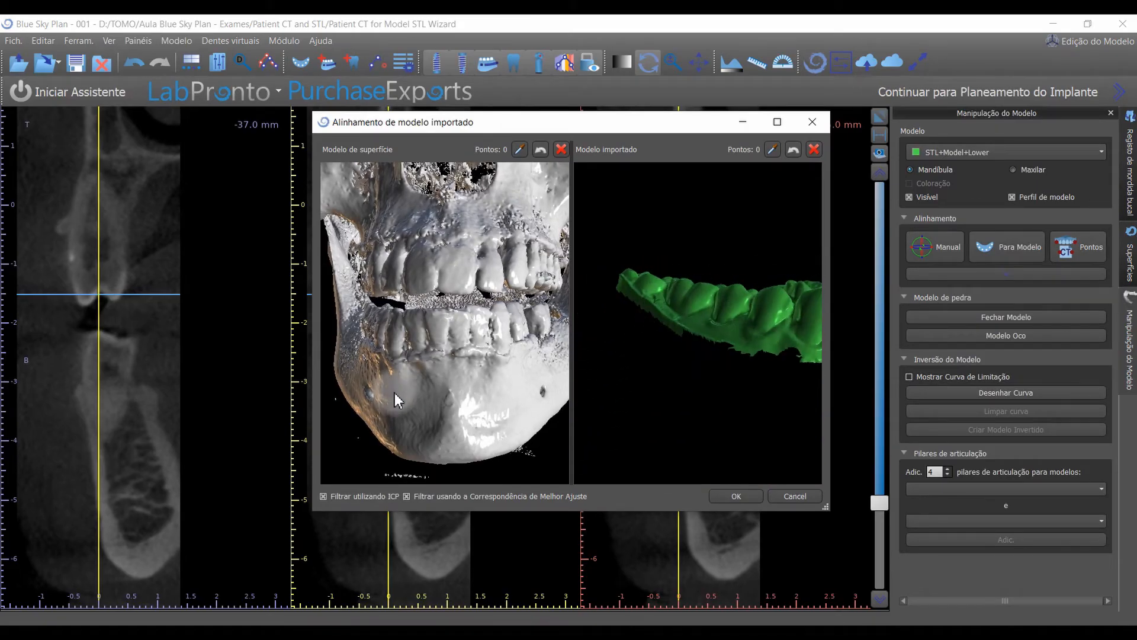
{"action": "left_click_drag", "start_coordinate": [383, 374], "coordinate": [456, 346]}
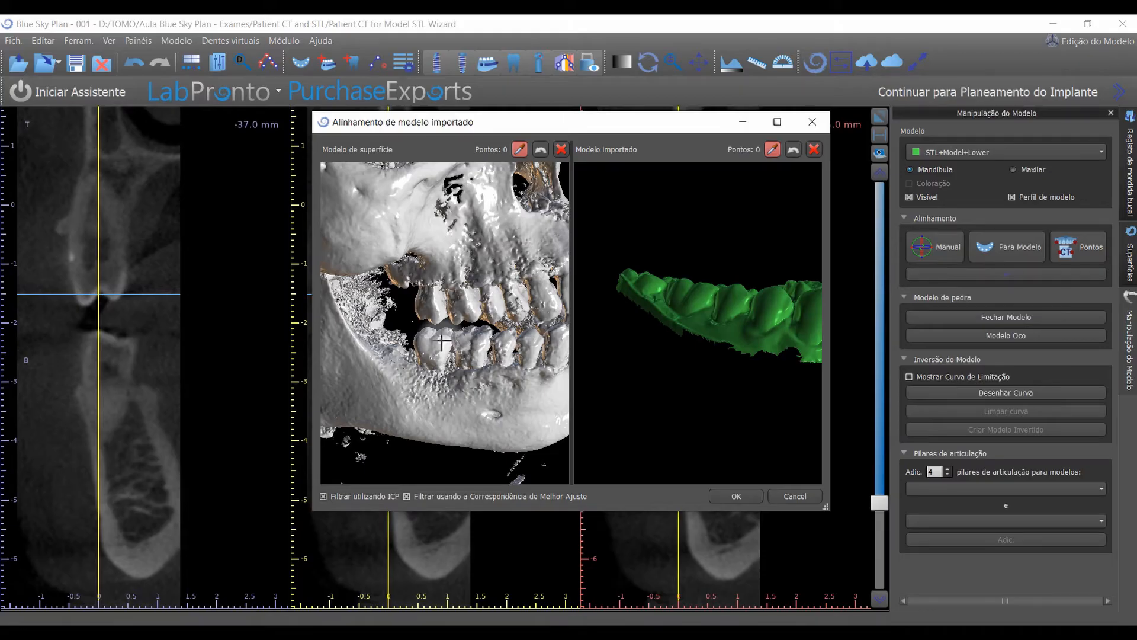
{"action": "left_click", "coordinate": [506, 341]}
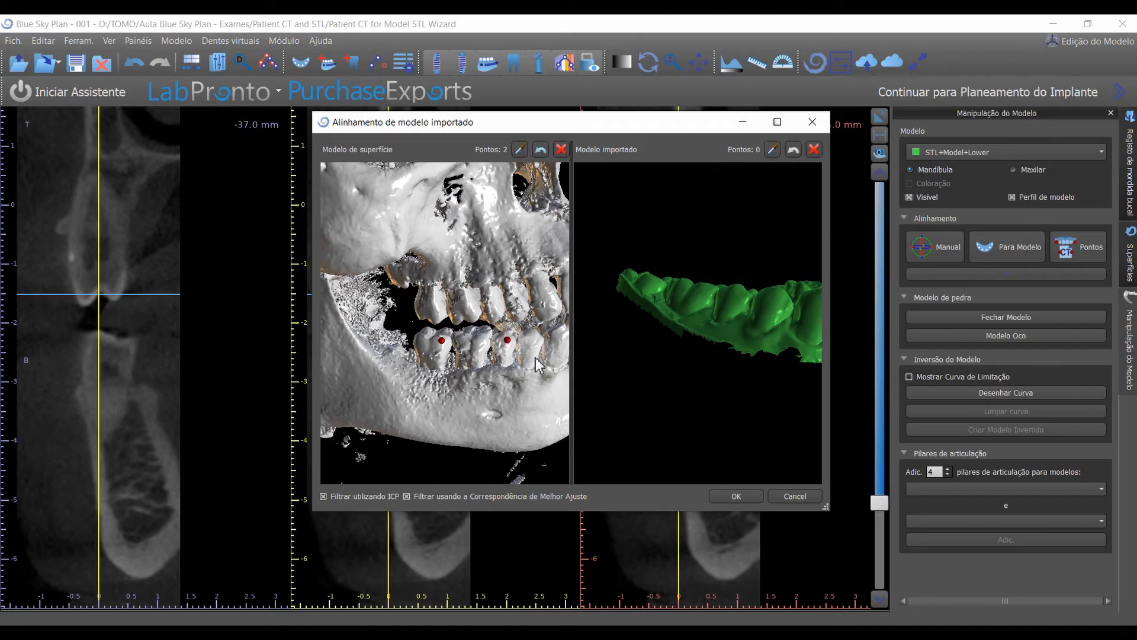
{"action": "left_click_drag", "start_coordinate": [506, 341], "coordinate": [435, 348]}
{"action": "left_click", "coordinate": [498, 339]}
{"action": "left_click", "coordinate": [442, 344]}
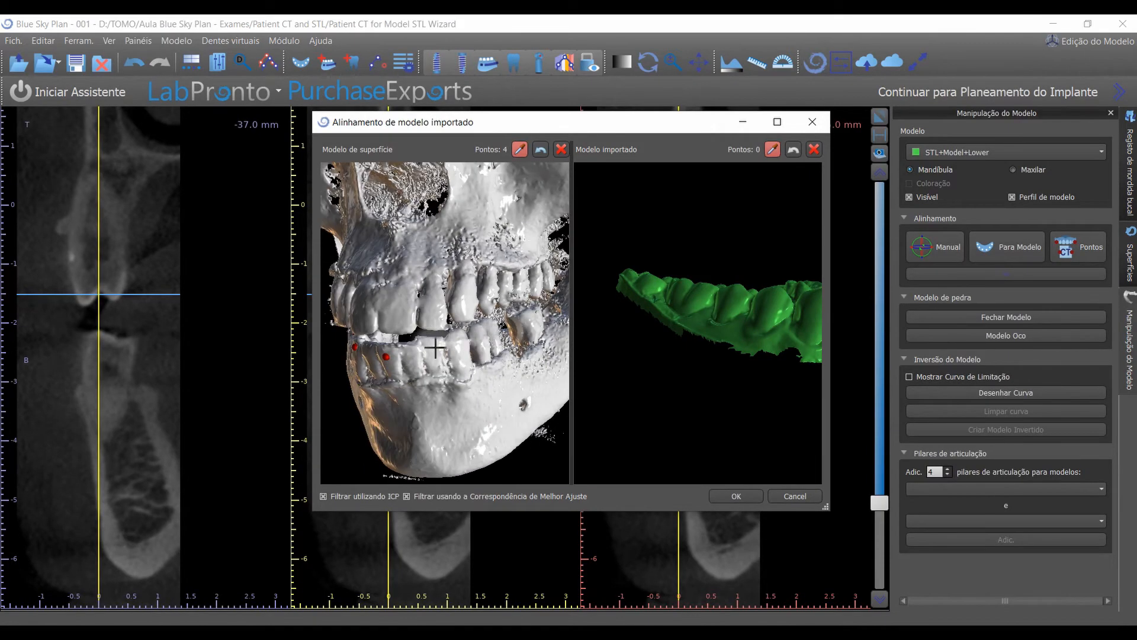
{"action": "right_click_drag", "start_coordinate": [488, 334], "coordinate": [466, 349]}
{"action": "left_click", "coordinate": [489, 339]}
Mark the seven matching points on the imported lower model in the same tooth order and run the alignment with ICP and best-fit filtering.
{"action": "right_click_drag", "start_coordinate": [637, 304], "coordinate": [658, 325]}
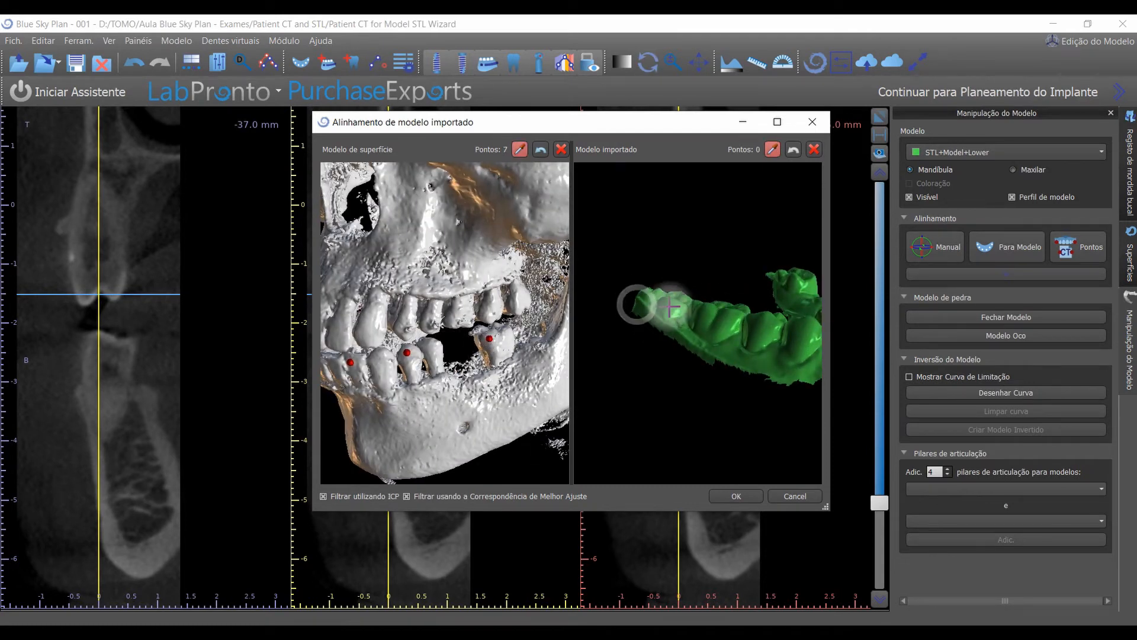
{"action": "left_click", "coordinate": [673, 304]}
{"action": "right_click_drag", "start_coordinate": [768, 317], "coordinate": [684, 325]}
{"action": "left_click", "coordinate": [744, 330]}
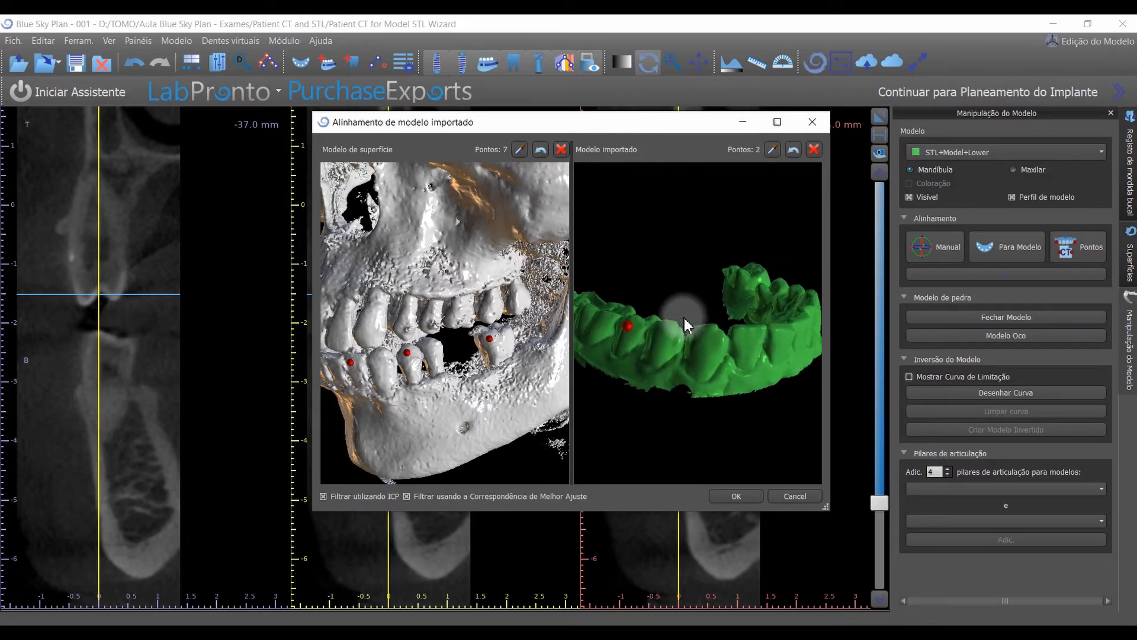
{"action": "left_click", "coordinate": [706, 338]}
{"action": "right_click_drag", "start_coordinate": [755, 335], "coordinate": [668, 349]}
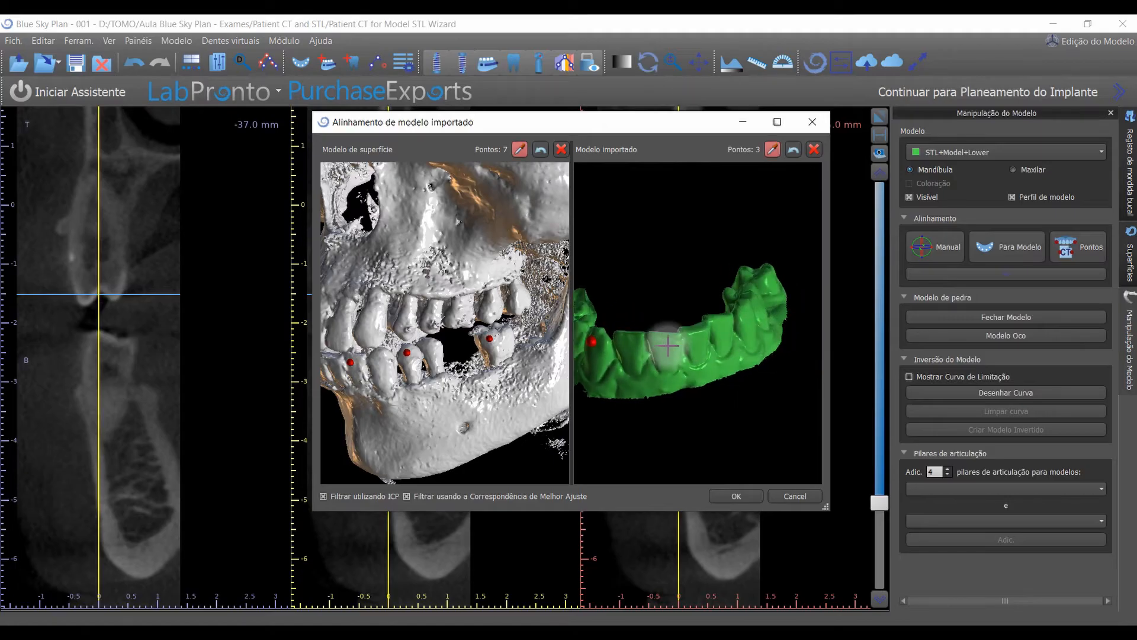
{"action": "left_click", "coordinate": [668, 346]}
{"action": "right_click_drag", "start_coordinate": [739, 318], "coordinate": [651, 343]}
{"action": "left_click", "coordinate": [657, 326]}
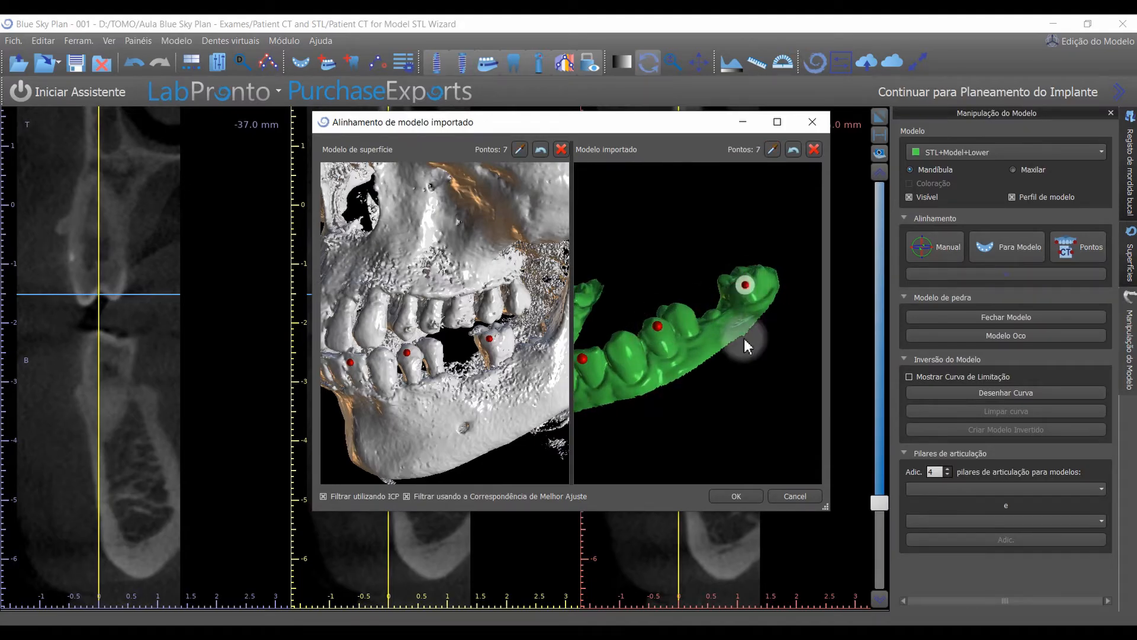
{"action": "left_click", "coordinate": [735, 496]}
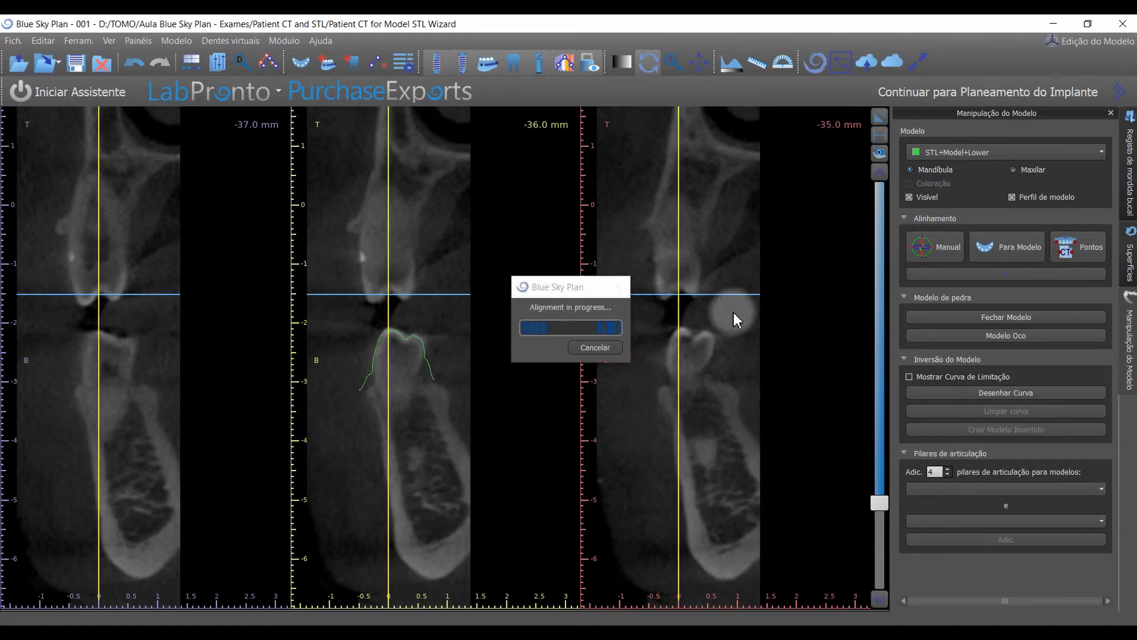
Inspect the aligned lower model in the enlarged 3D view, and bring the axial slice down to the lower teeth in the multi-view layout.
{"action": "left_click", "coordinate": [874, 122]}
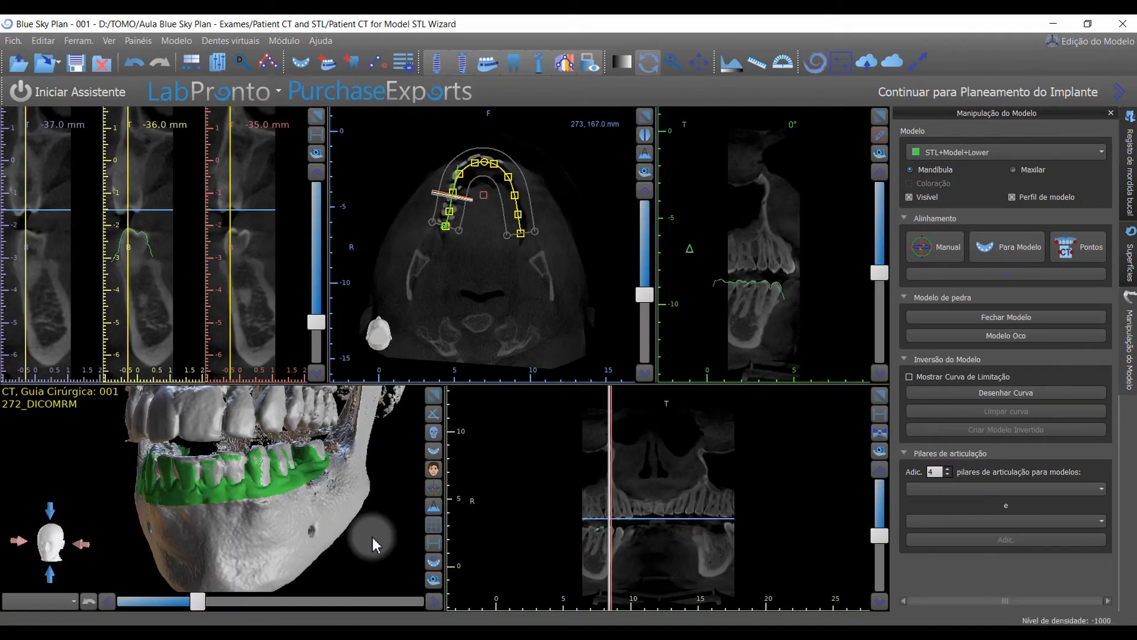
{"action": "left_click", "coordinate": [431, 395]}
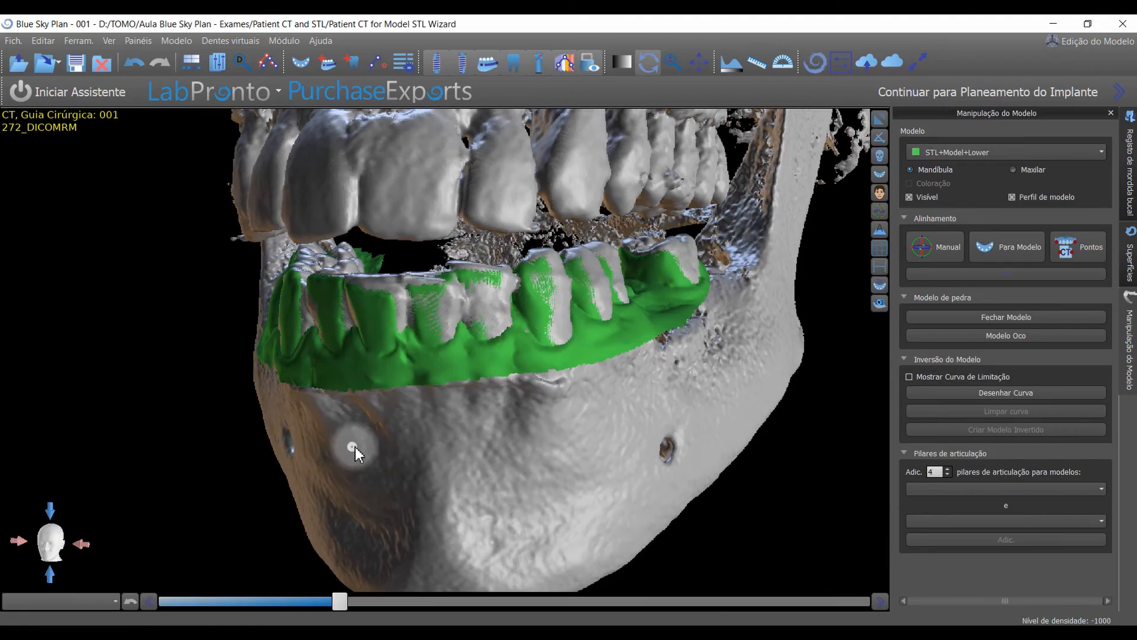
{"action": "left_click_drag", "start_coordinate": [355, 447], "coordinate": [662, 237]}
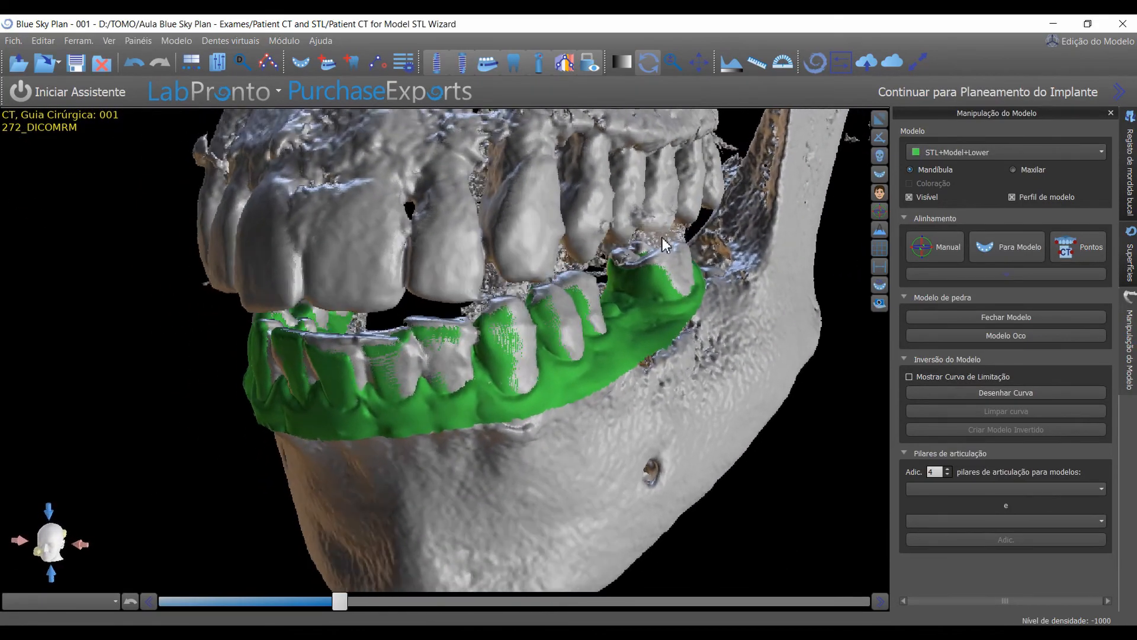
{"action": "left_click", "coordinate": [880, 118]}
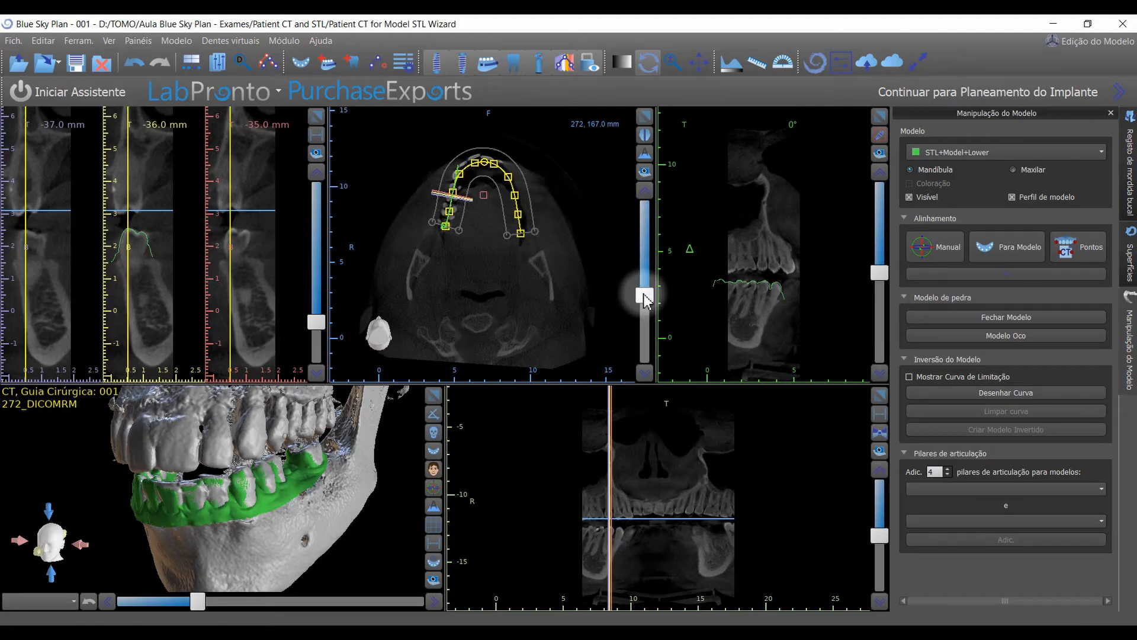
{"action": "left_click_drag", "start_coordinate": [645, 300], "coordinate": [646, 311]}
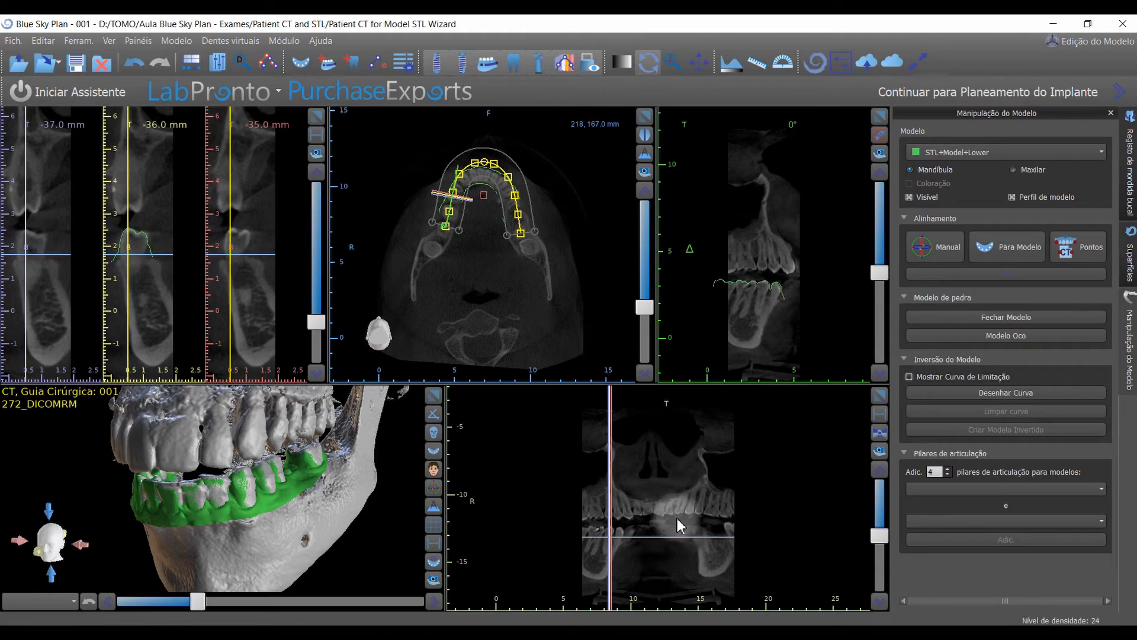
{"action": "left_click", "coordinate": [566, 64]}
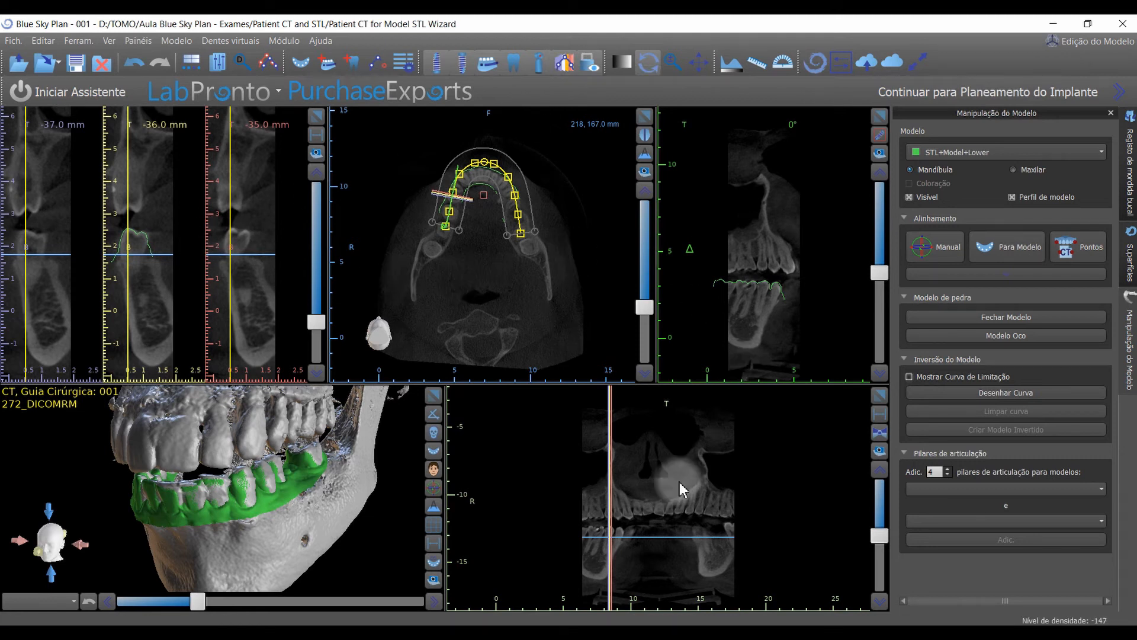
Switch the workspace perspective to Implante Tangencial 5.
{"action": "left_click", "coordinate": [137, 40]}
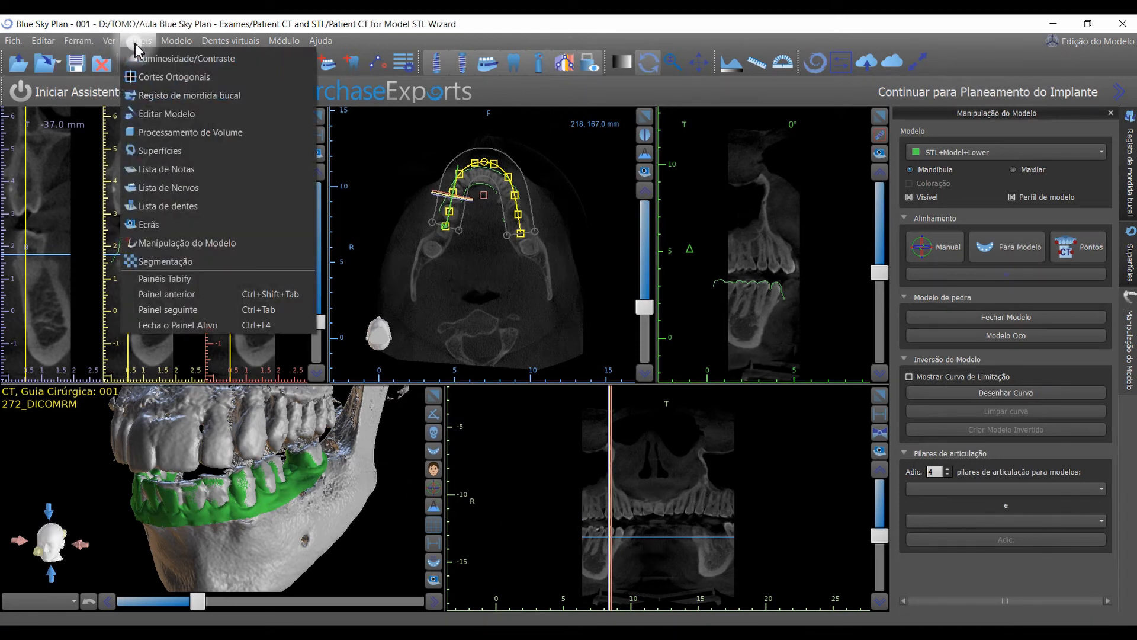
{"action": "left_click", "coordinate": [137, 41]}
{"action": "left_click", "coordinate": [137, 41]}
{"action": "mouse_move", "coordinate": [110, 41]}
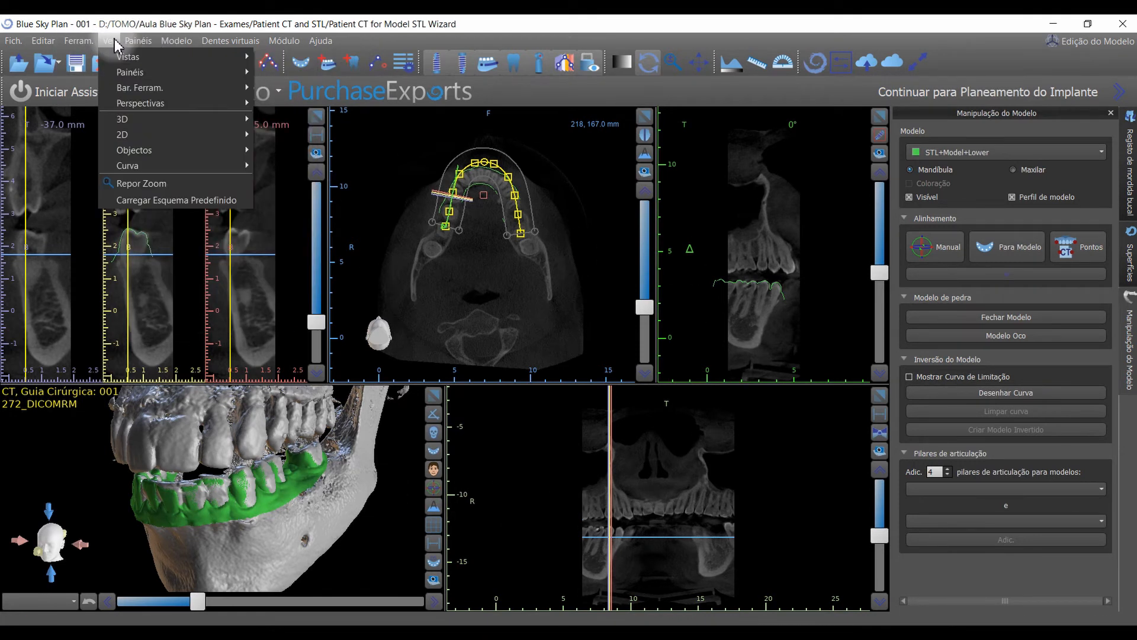
{"action": "left_click", "coordinate": [184, 104]}
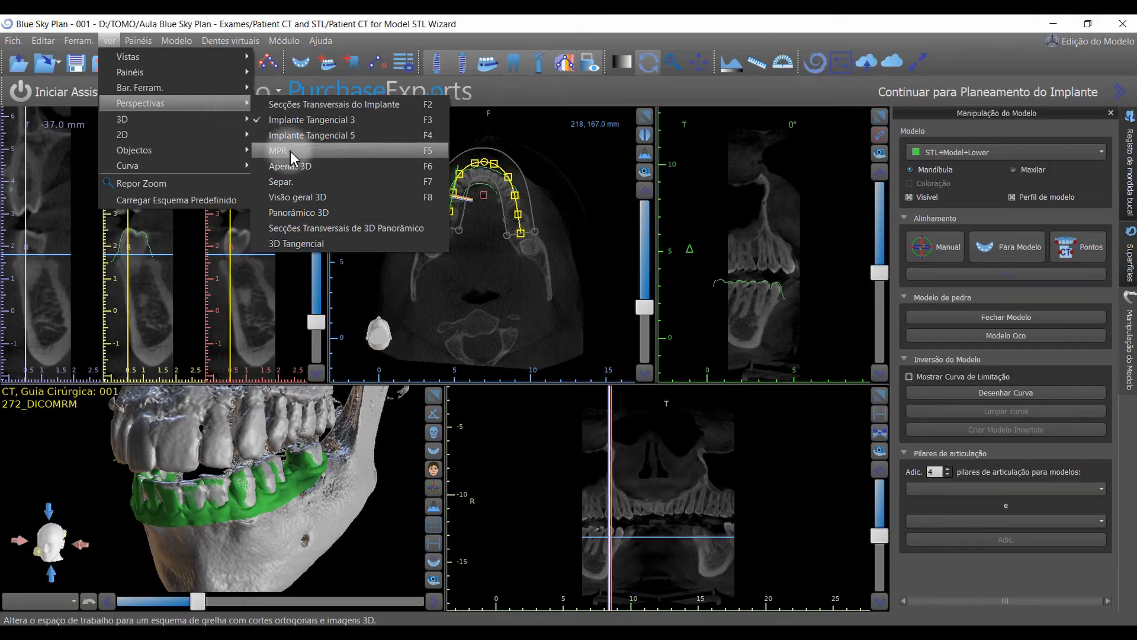
{"action": "left_click", "coordinate": [346, 137]}
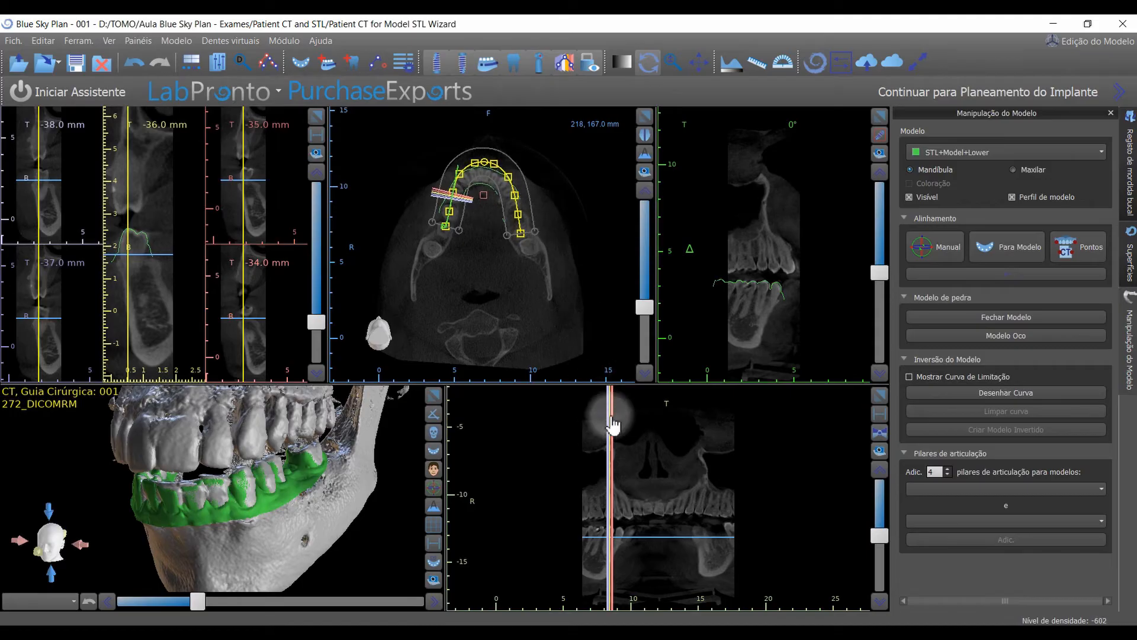
Redraw the dental curve on the lower axial slice, following the mandible from the right ramus through the anterior teeth to the left ramus.
{"action": "left_click_drag", "start_coordinate": [334, 503], "coordinate": [344, 463]}
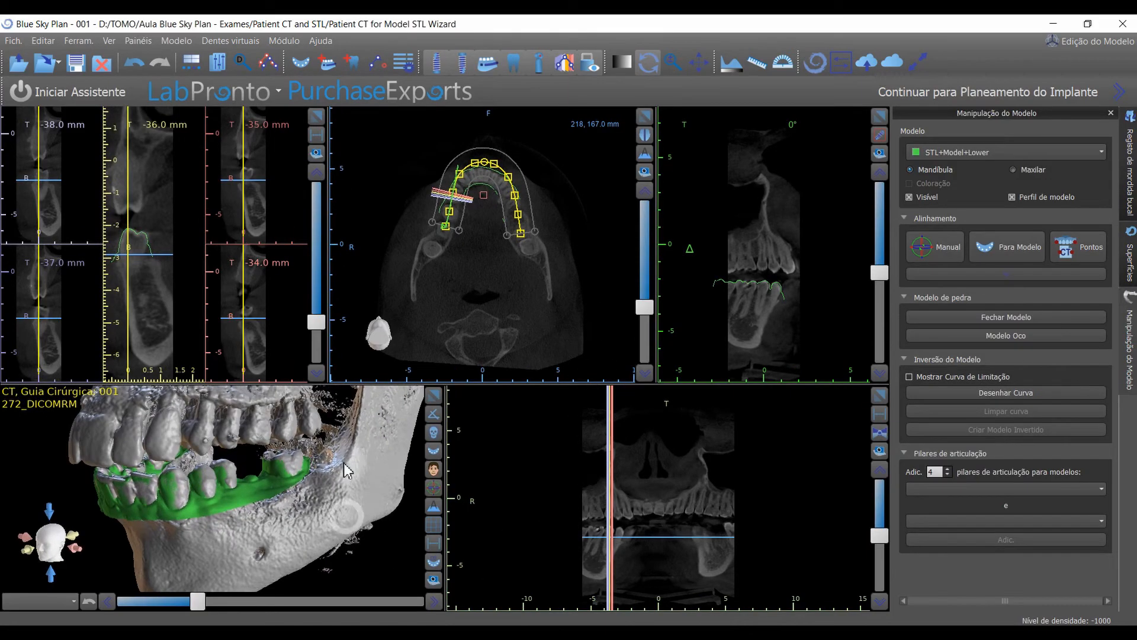
{"action": "left_click", "coordinate": [380, 68]}
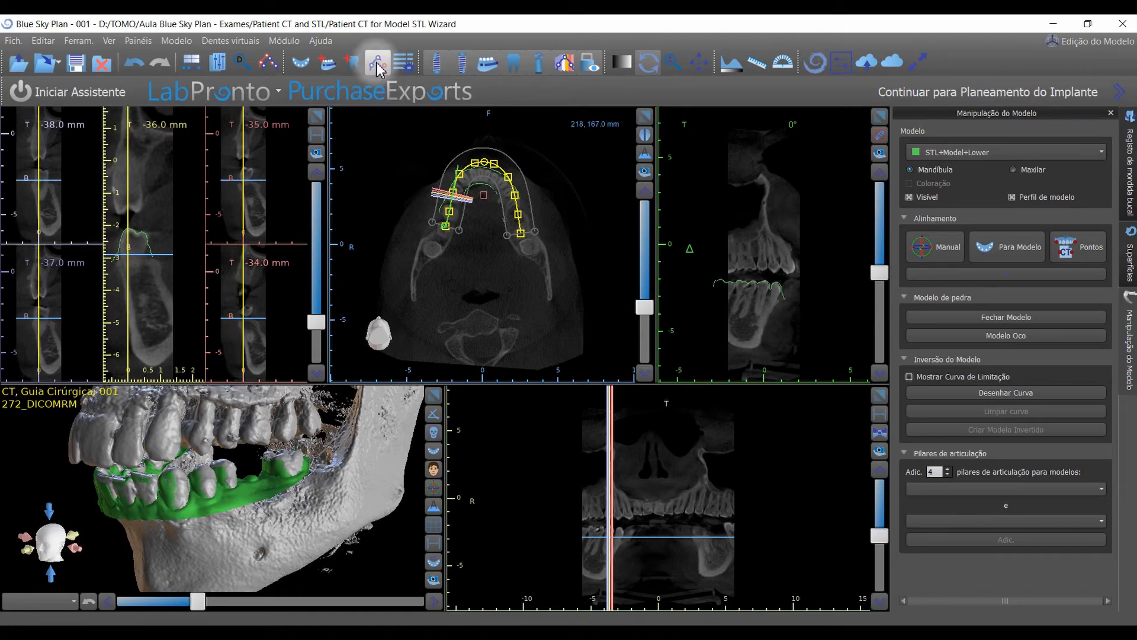
{"action": "left_click", "coordinate": [377, 65]}
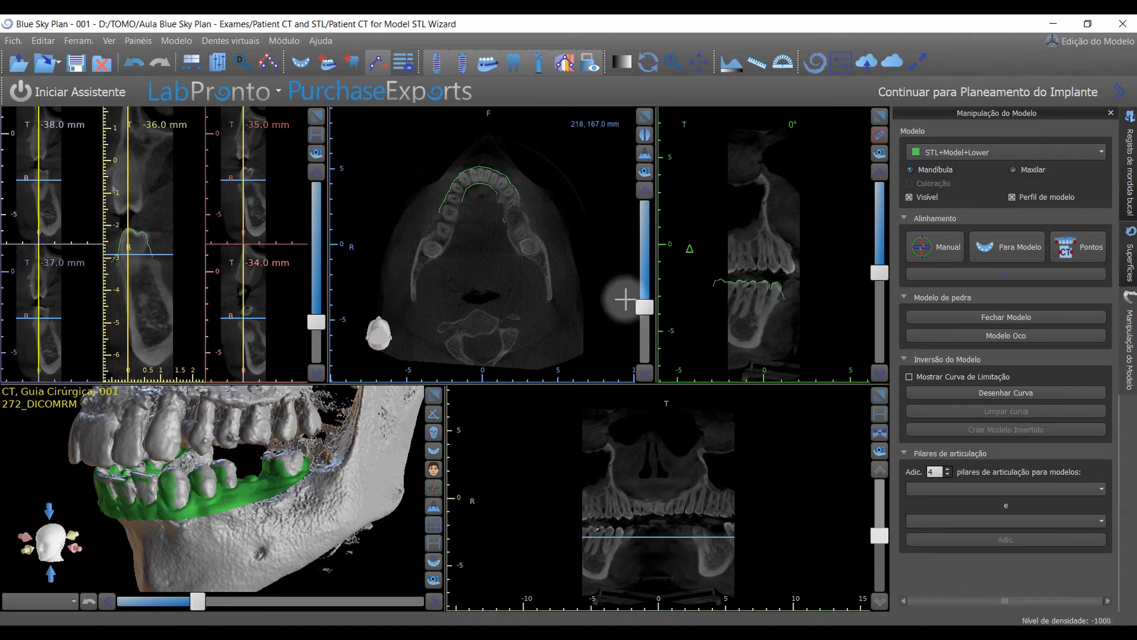
{"action": "left_click_drag", "start_coordinate": [643, 307], "coordinate": [652, 318]}
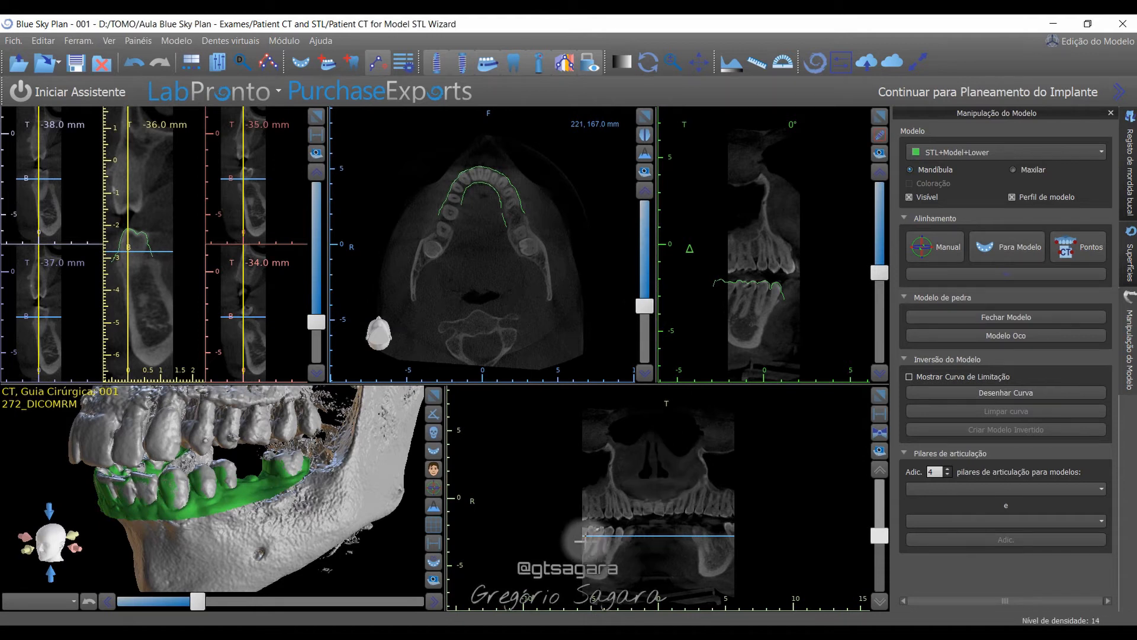
{"action": "left_click_drag", "start_coordinate": [645, 306], "coordinate": [644, 307]}
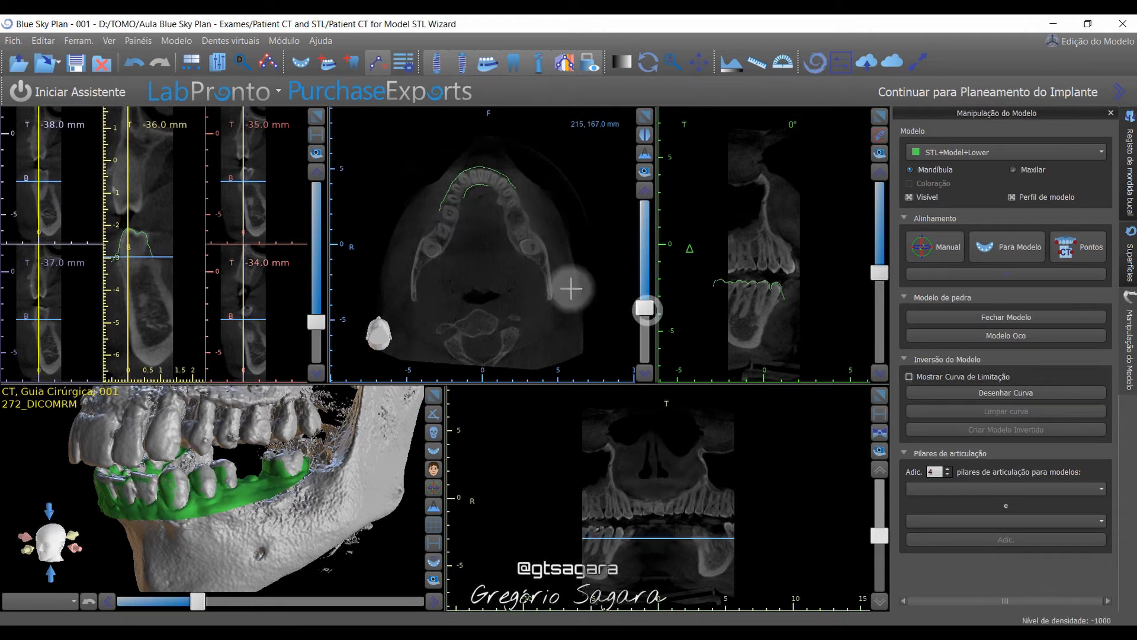
{"action": "left_click", "coordinate": [413, 291]}
{"action": "left_click", "coordinate": [418, 260]}
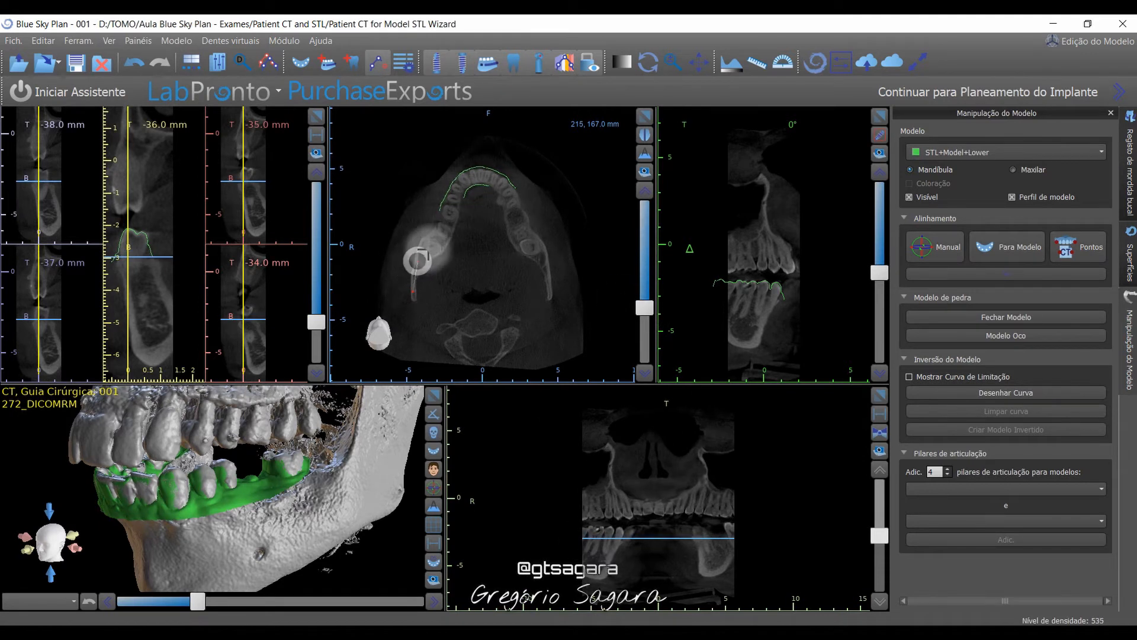
{"action": "left_click", "coordinate": [451, 212]}
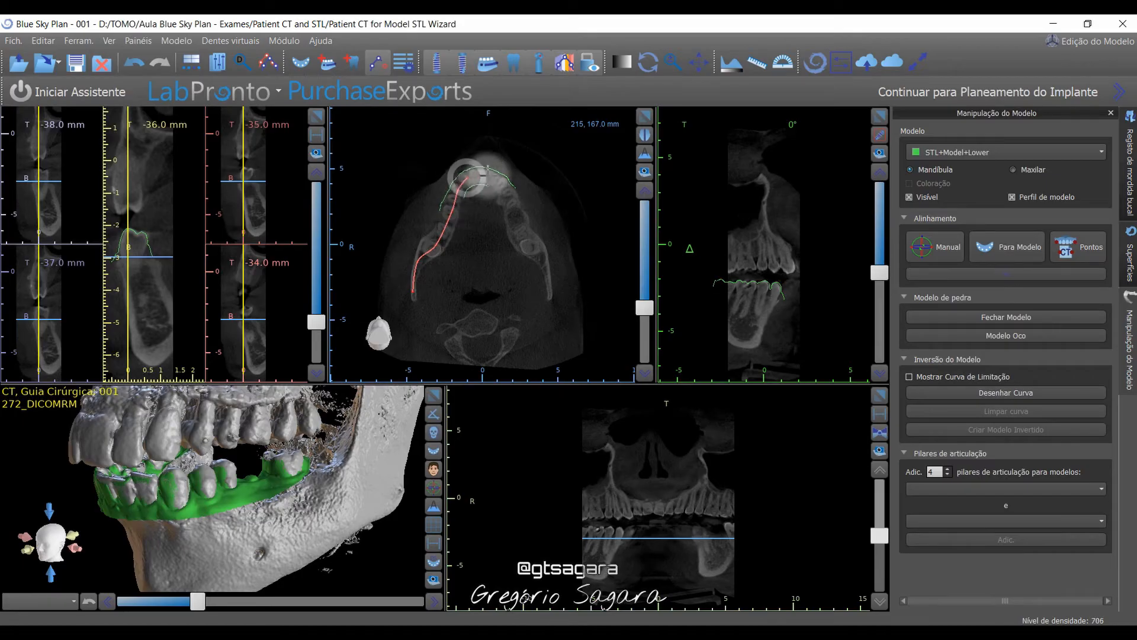
{"action": "left_click", "coordinate": [490, 177]}
{"action": "left_click", "coordinate": [520, 223]}
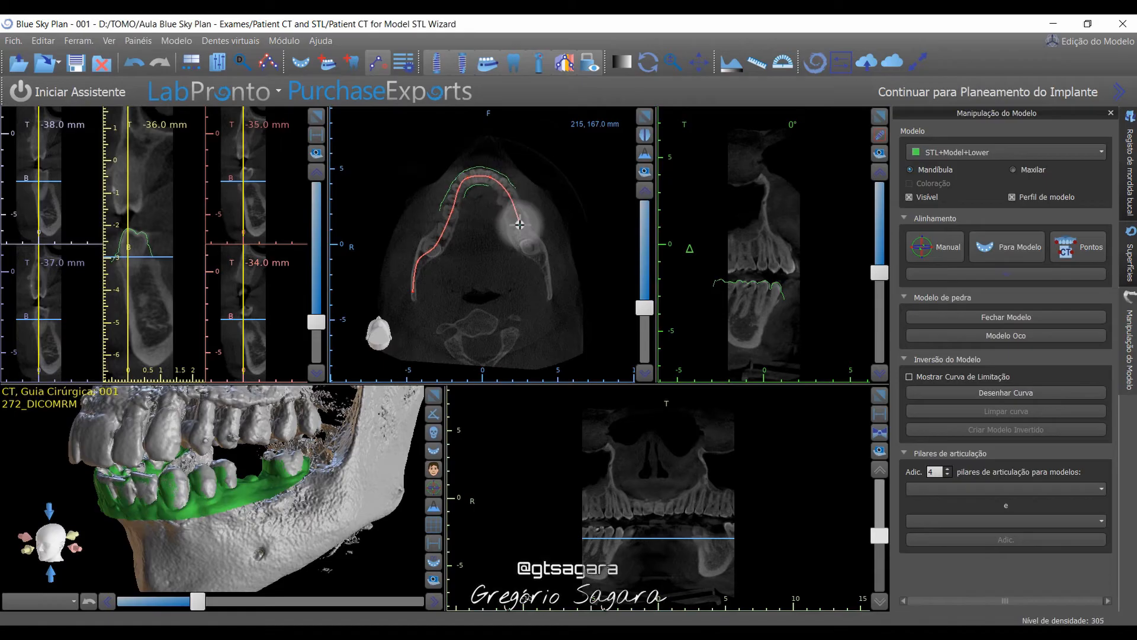
{"action": "left_click", "coordinate": [550, 289]}
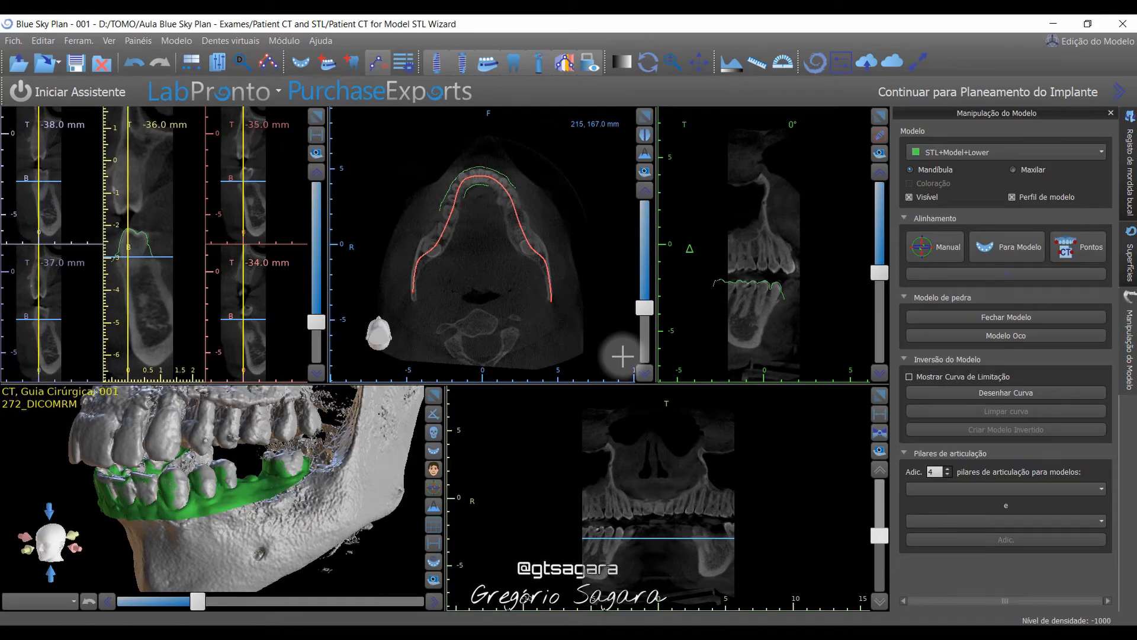
{"action": "double_click", "coordinate": [569, 311]}
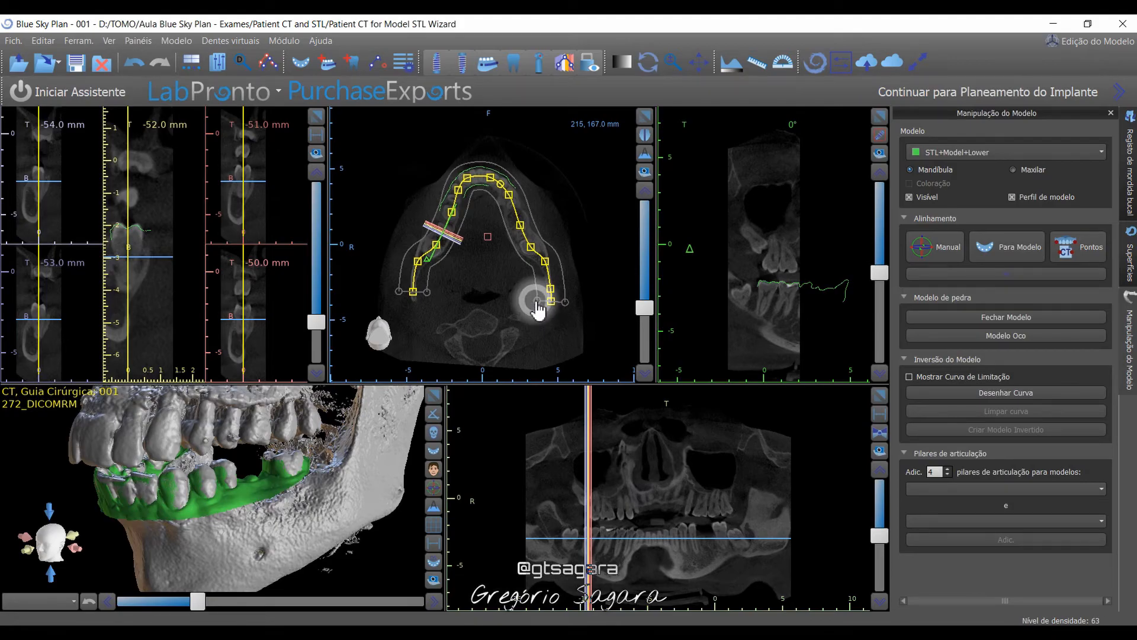
Refine a posterior control point and the width of the dental curve's band, showing the panoramic view in X-ray style.
{"action": "left_click_drag", "start_coordinate": [533, 305], "coordinate": [527, 307]}
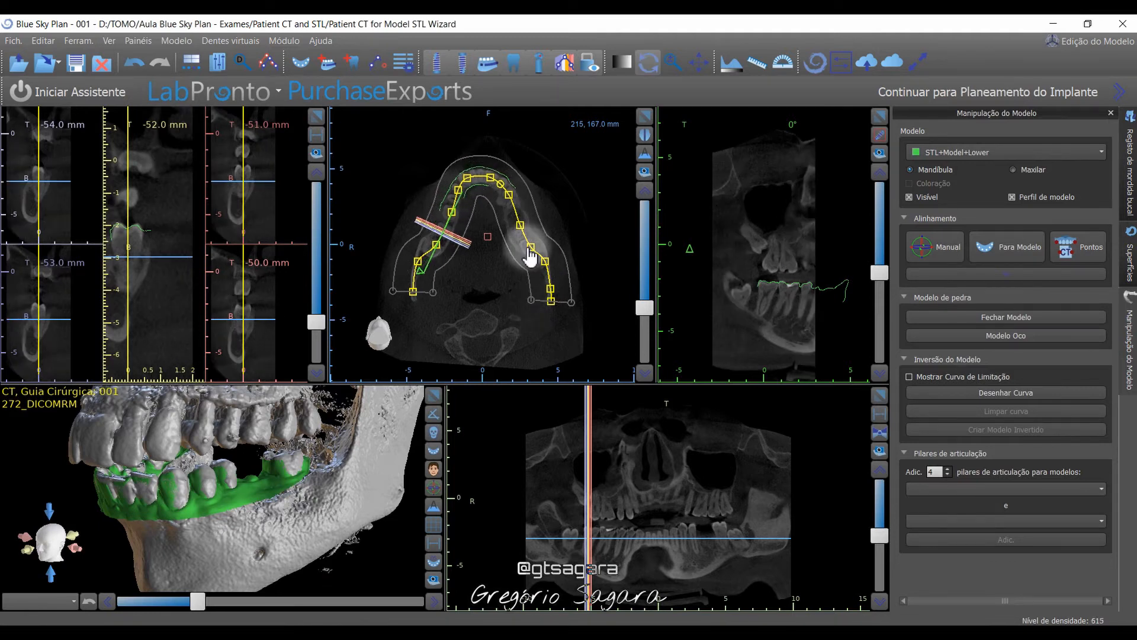
{"action": "mouse_move", "coordinate": [530, 252]}
{"action": "left_mouse_down"}
{"action": "mouse_move", "coordinate": [540, 243]}
{"action": "mouse_move", "coordinate": [534, 256]}
{"action": "left_mouse_up"}
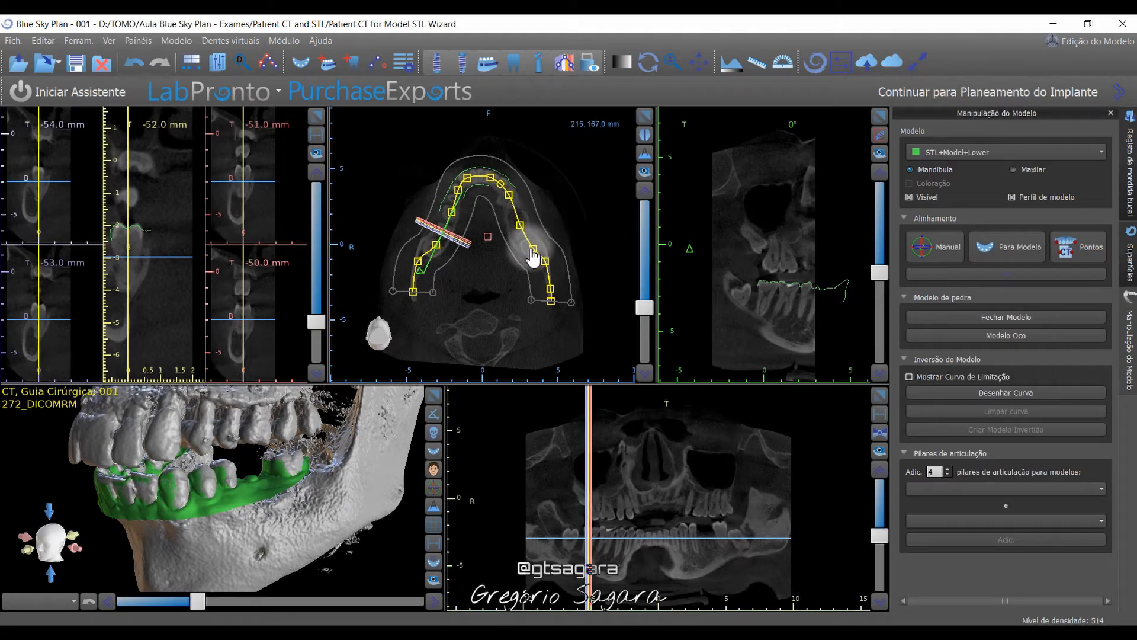
{"action": "left_click", "coordinate": [880, 433]}
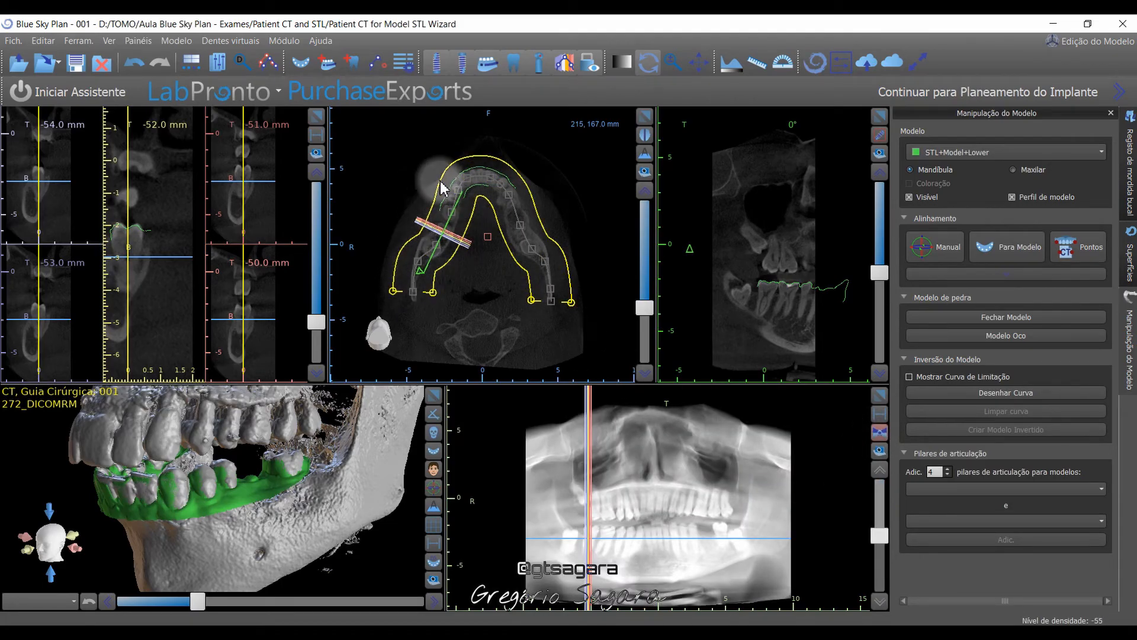
{"action": "left_click_drag", "start_coordinate": [531, 301], "coordinate": [541, 301]}
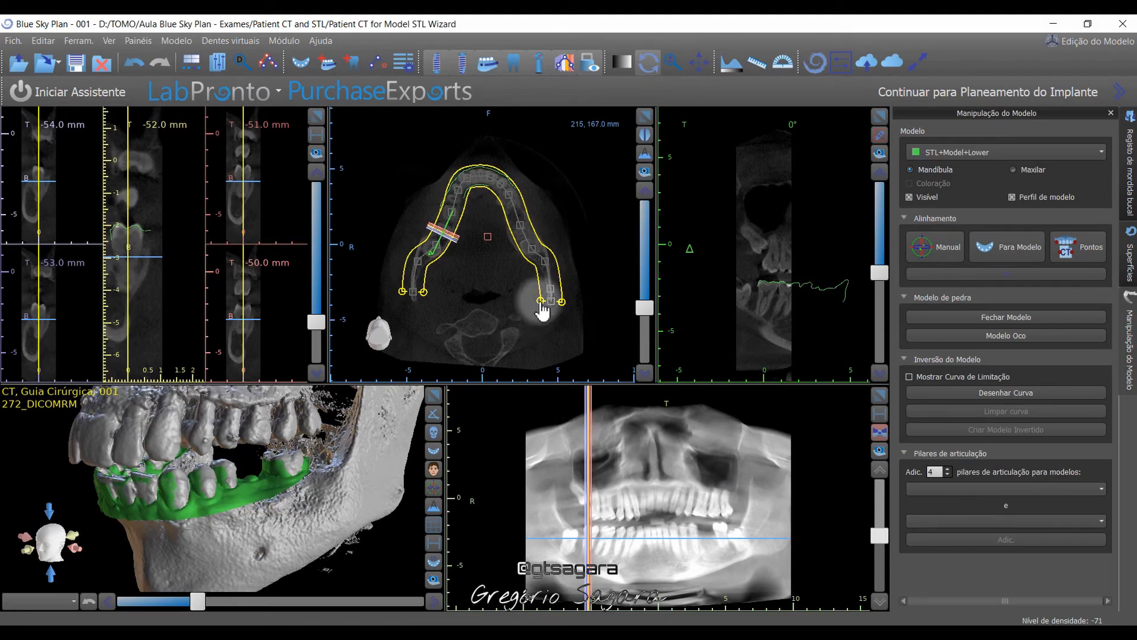
{"action": "left_click_drag", "start_coordinate": [535, 312], "coordinate": [537, 306]}
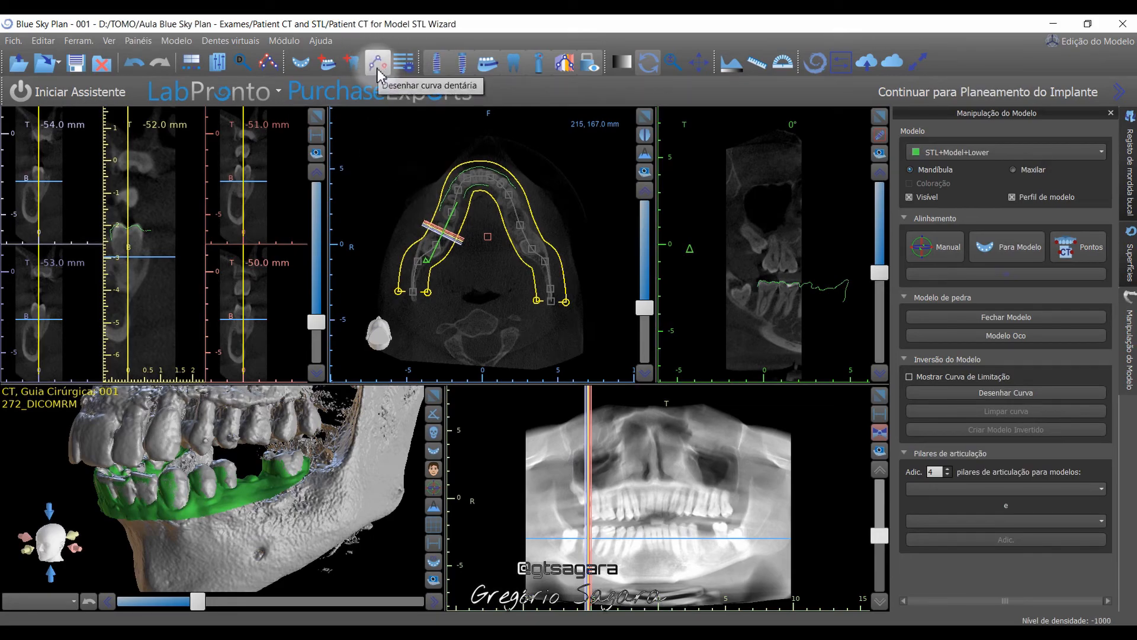
Detect the right mandibular nerve automatically by marking the inside of the mental foramen on the -33 mm cross-section.
{"action": "left_click", "coordinate": [330, 66]}
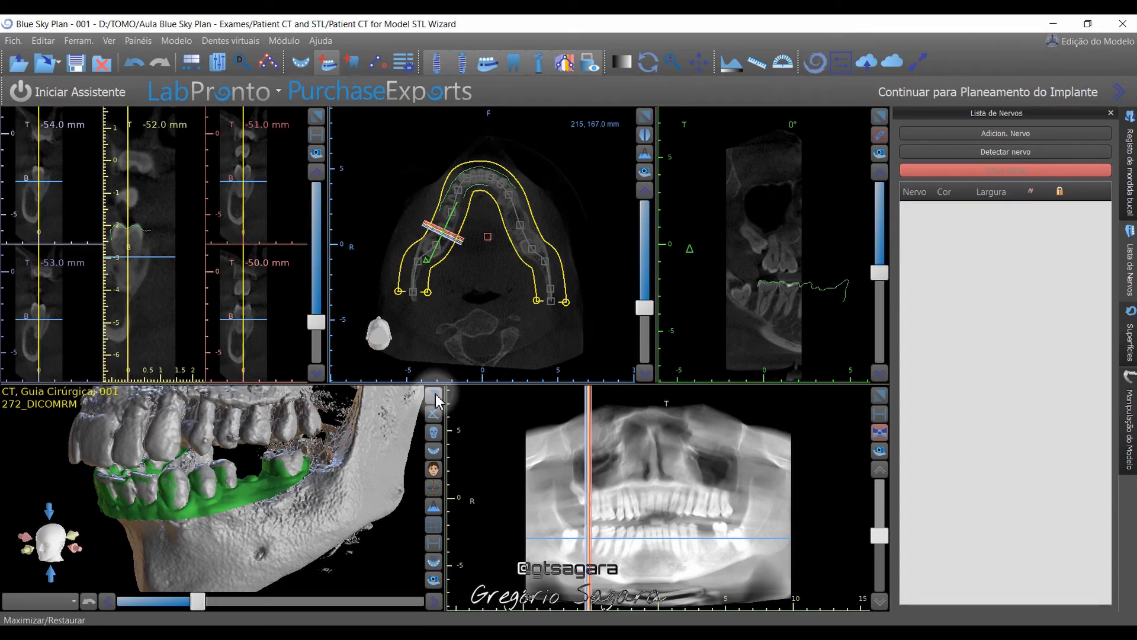
{"action": "left_click", "coordinate": [1000, 153]}
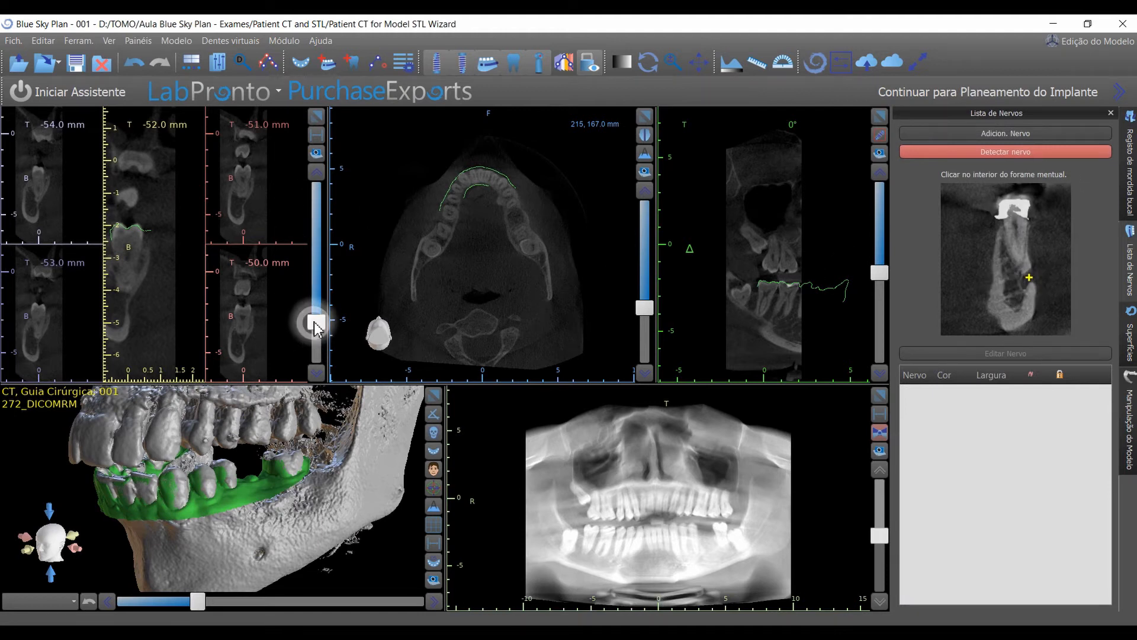
{"action": "left_click_drag", "start_coordinate": [315, 323], "coordinate": [315, 320]}
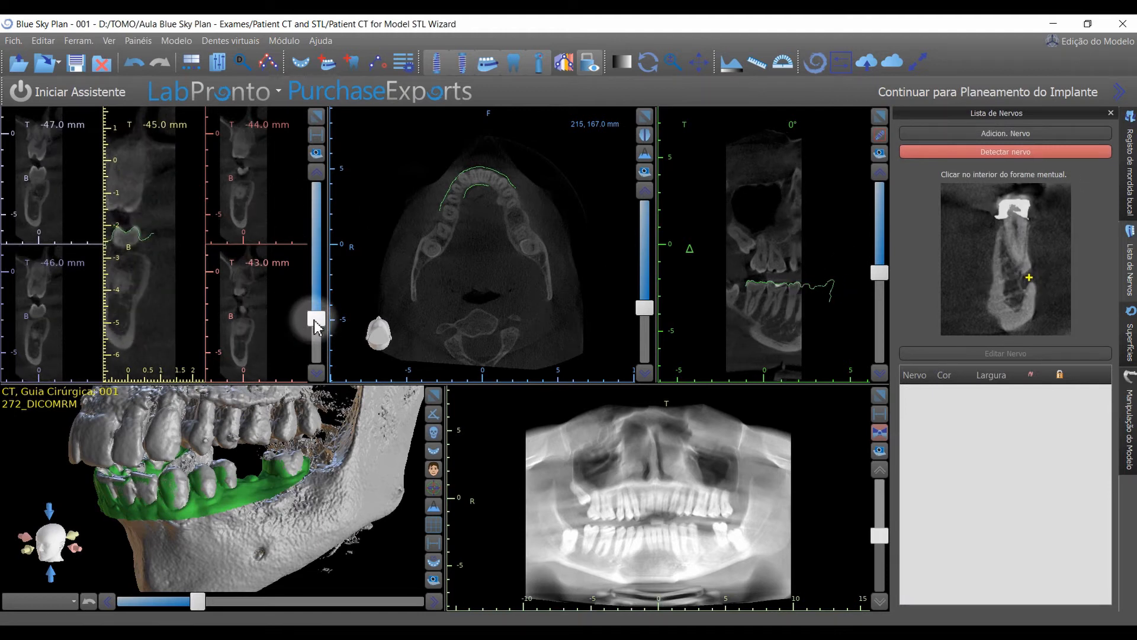
{"action": "left_click", "coordinate": [563, 62]}
{"action": "mouse_move", "coordinate": [316, 317]}
{"action": "left_mouse_down"}
{"action": "mouse_move", "coordinate": [321, 306]}
{"action": "mouse_move", "coordinate": [325, 317]}
{"action": "left_mouse_up"}
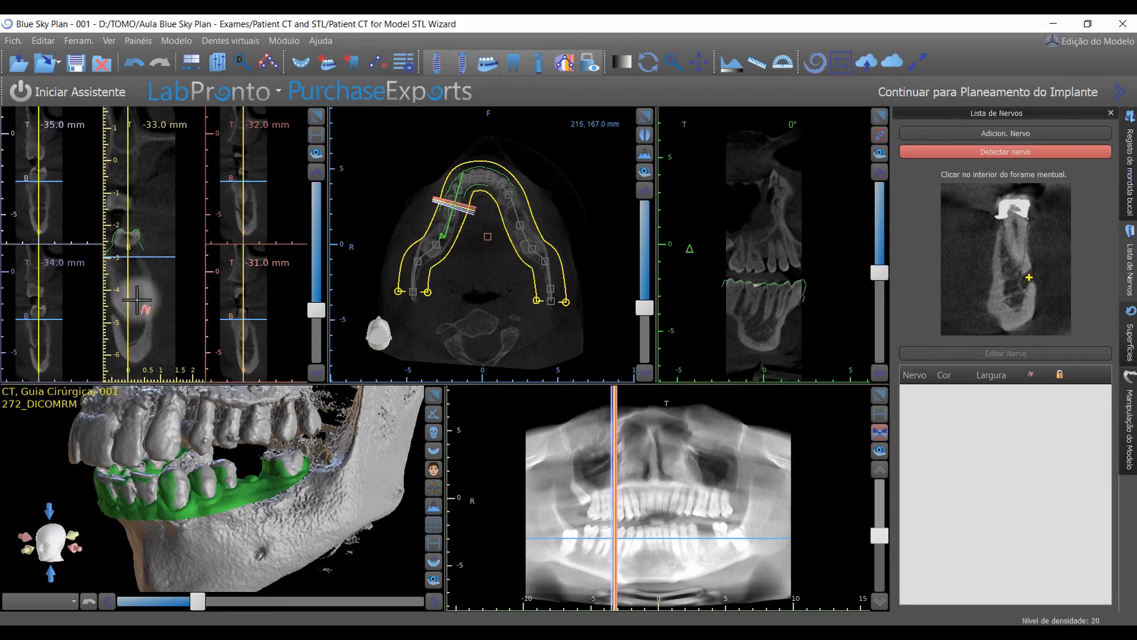
{"action": "middle_click_drag", "start_coordinate": [116, 316], "coordinate": [148, 288]}
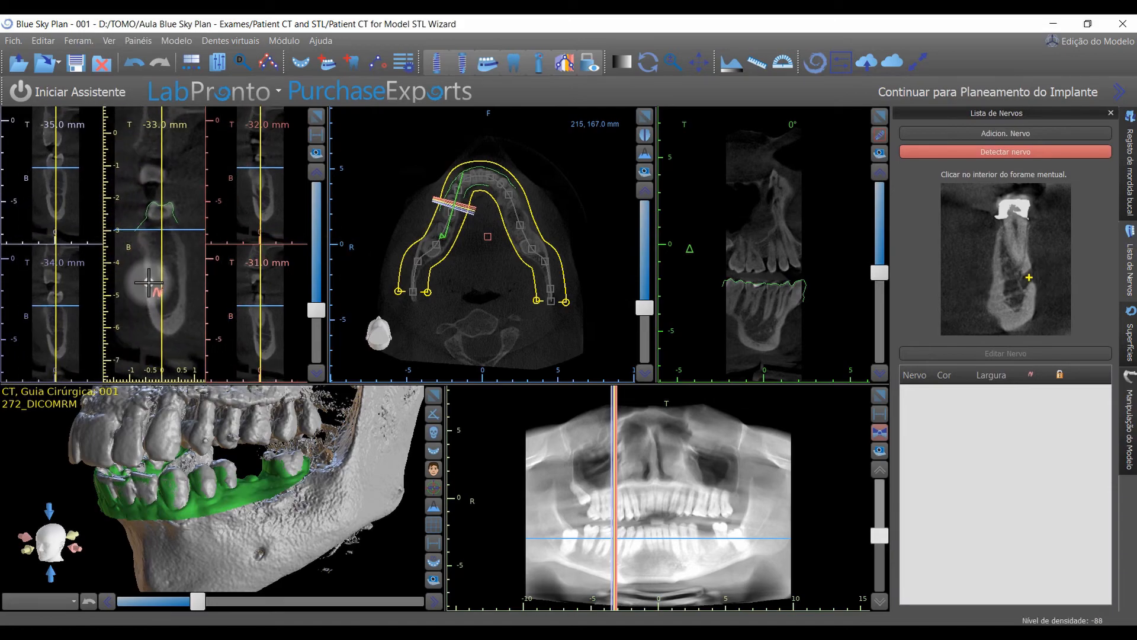
{"action": "left_click", "coordinate": [148, 283]}
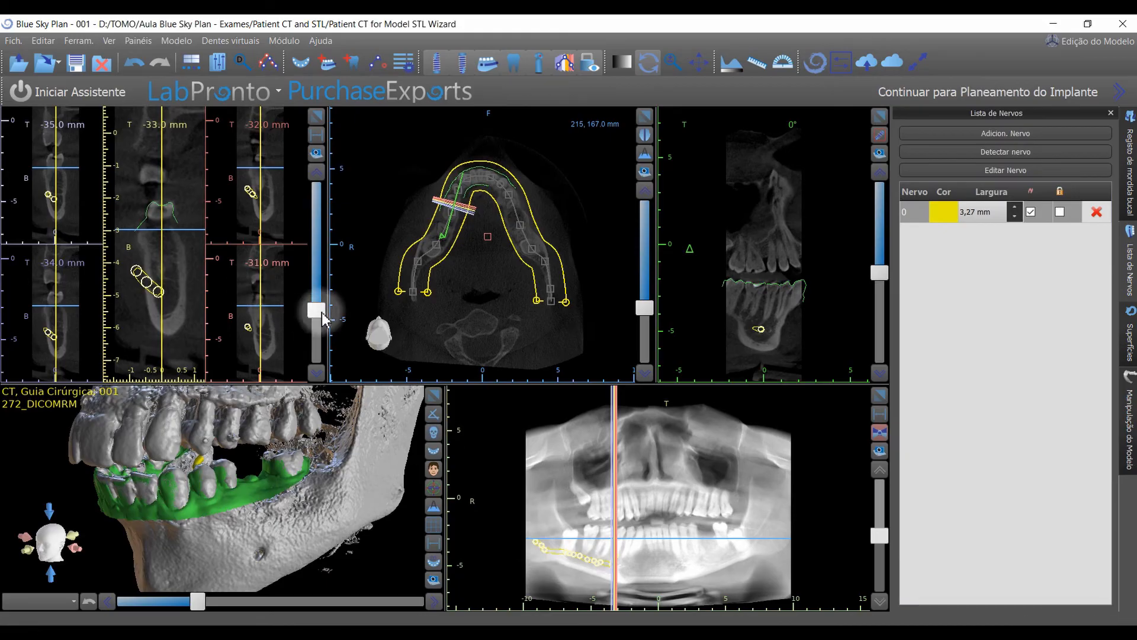
Move the misplaced nerve point on the -69 mm cross-section inside the mandibular bone.
{"action": "left_click_drag", "start_coordinate": [322, 310], "coordinate": [332, 350]}
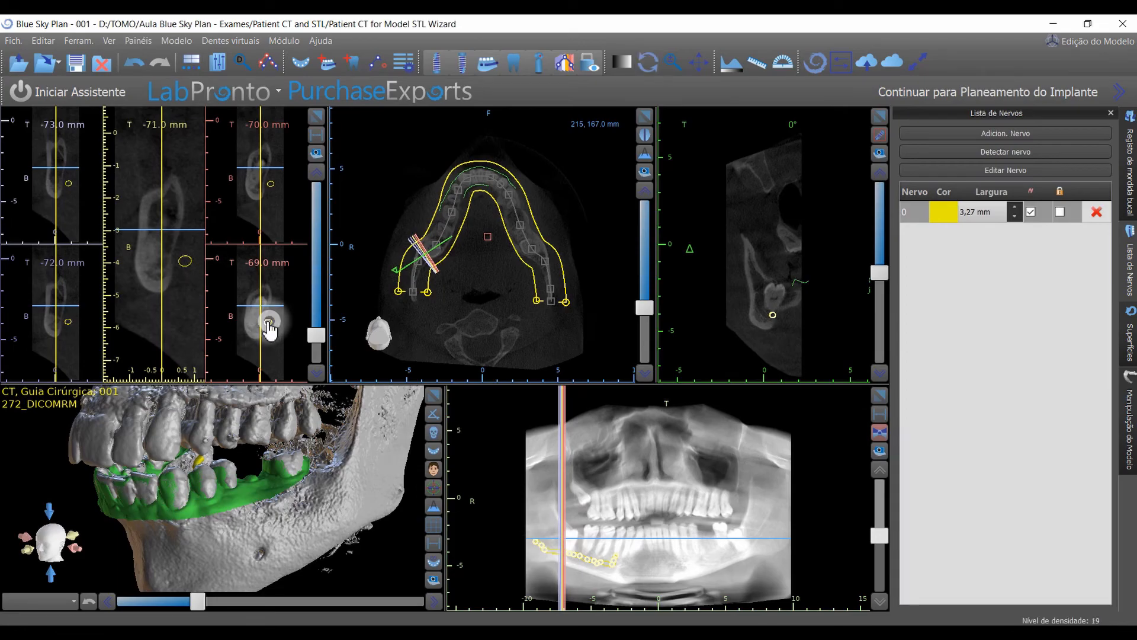
{"action": "left_click_drag", "start_coordinate": [268, 322], "coordinate": [256, 321]}
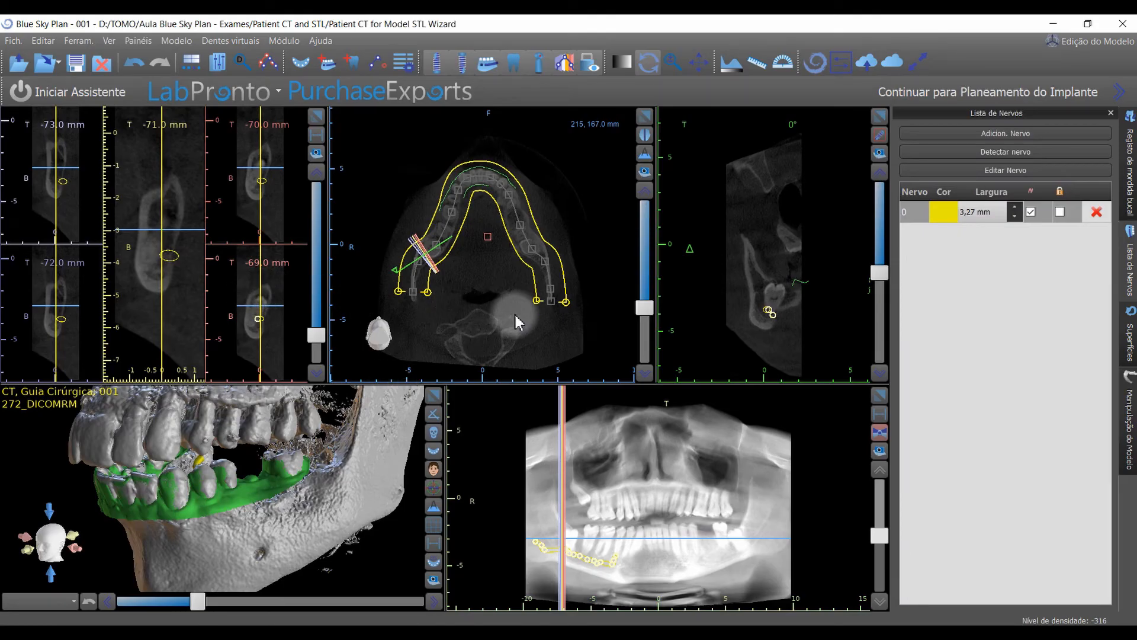
Examine the axial slices around the lower teeth and the cross-sections along the detected nerve.
{"action": "mouse_move", "coordinate": [520, 318]}
{"action": "right_mouse_down"}
{"action": "mouse_move", "coordinate": [520, 328]}
{"action": "mouse_move", "coordinate": [516, 264]}
{"action": "mouse_move", "coordinate": [520, 345]}
{"action": "mouse_move", "coordinate": [517, 287]}
{"action": "mouse_move", "coordinate": [515, 332]}
{"action": "mouse_move", "coordinate": [510, 314]}
{"action": "right_mouse_up"}
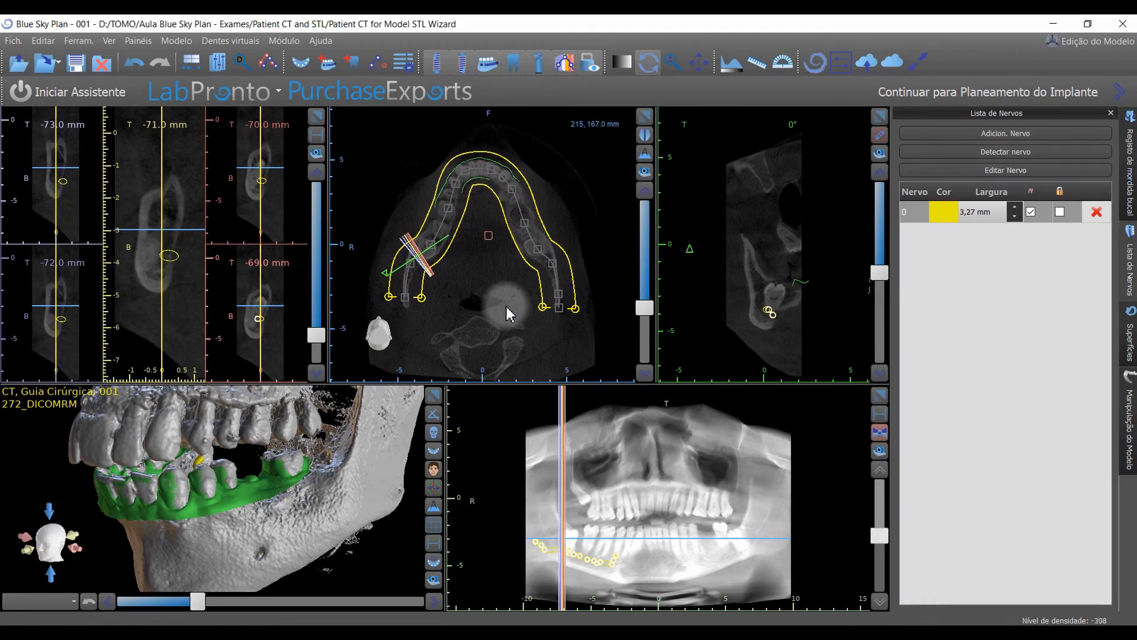
{"action": "mouse_move", "coordinate": [506, 307]}
{"action": "middle_mouse_down"}
{"action": "mouse_move", "coordinate": [504, 287]}
{"action": "mouse_move", "coordinate": [502, 301]}
{"action": "mouse_move", "coordinate": [538, 299]}
{"action": "mouse_move", "coordinate": [486, 271]}
{"action": "mouse_move", "coordinate": [524, 305]}
{"action": "mouse_move", "coordinate": [496, 279]}
{"action": "mouse_move", "coordinate": [521, 308]}
{"action": "mouse_move", "coordinate": [502, 290]}
{"action": "middle_mouse_up"}
{"action": "middle_click_drag", "start_coordinate": [531, 306], "coordinate": [517, 304]}
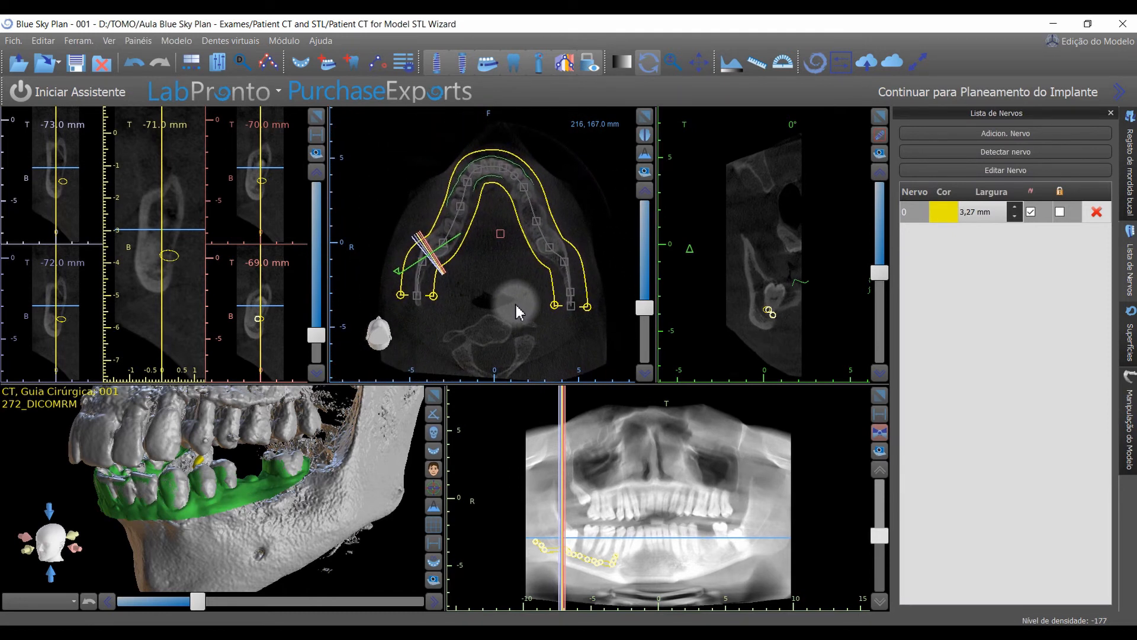
{"action": "scroll", "coordinate": [517, 307], "scroll_direction": "up", "scroll_amount": 20}
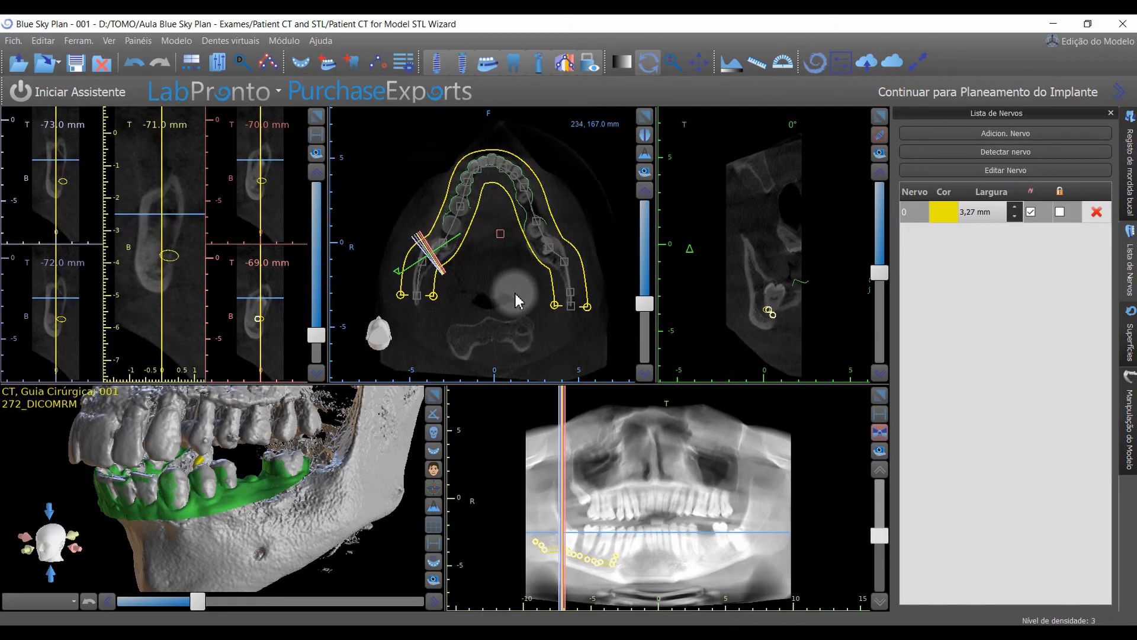
{"action": "scroll", "coordinate": [519, 304], "scroll_direction": "up", "scroll_amount": 20}
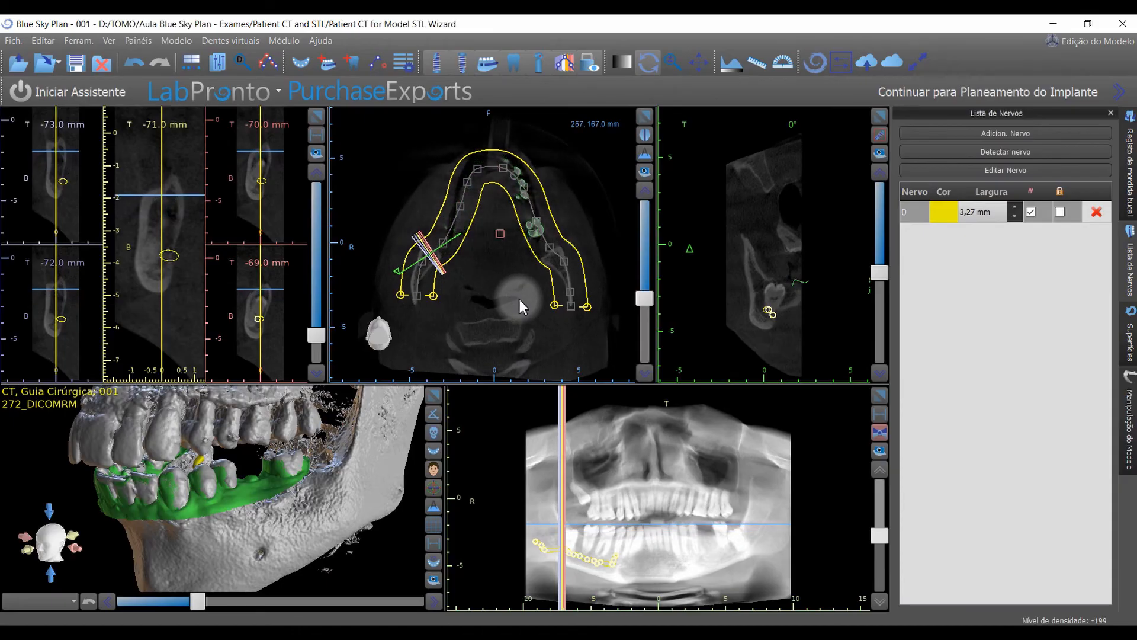
{"action": "scroll", "coordinate": [520, 294], "scroll_direction": "down", "scroll_amount": 5}
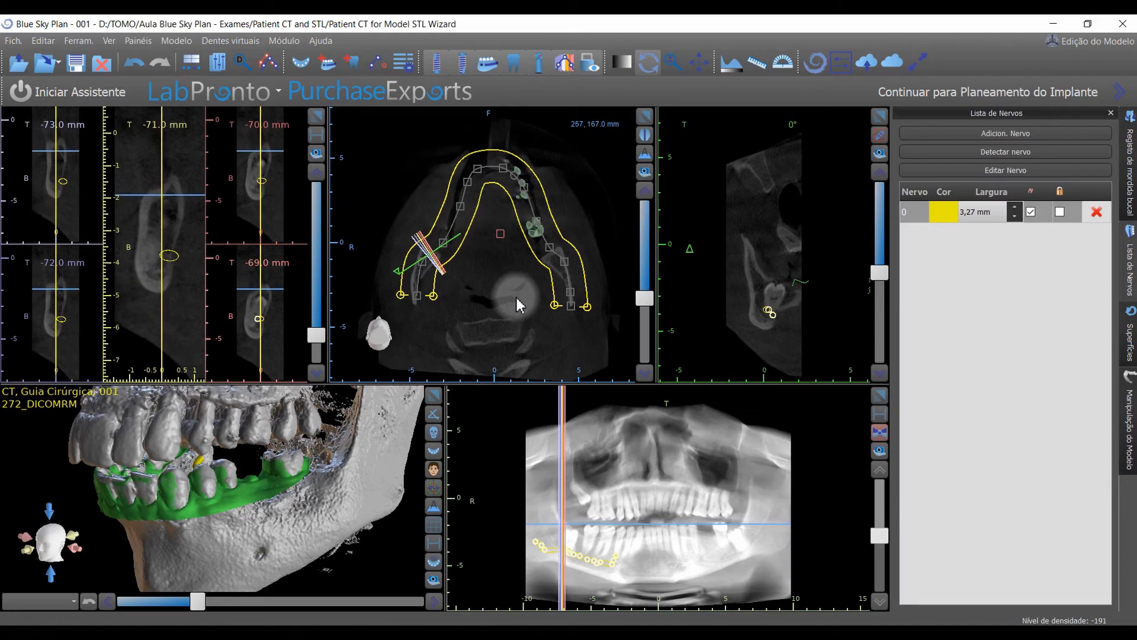
{"action": "scroll", "coordinate": [520, 311], "scroll_direction": "down", "scroll_amount": 3}
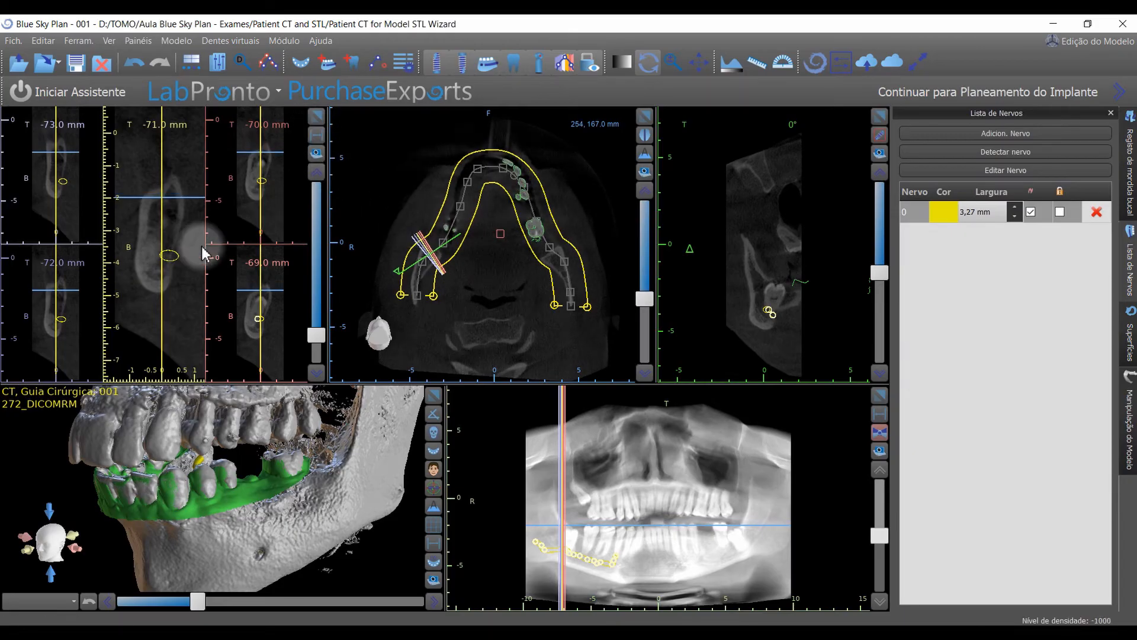
{"action": "scroll", "coordinate": [165, 259], "scroll_direction": "up", "scroll_amount": 2}
{"action": "scroll", "coordinate": [166, 259], "scroll_direction": "up", "scroll_amount": 6}
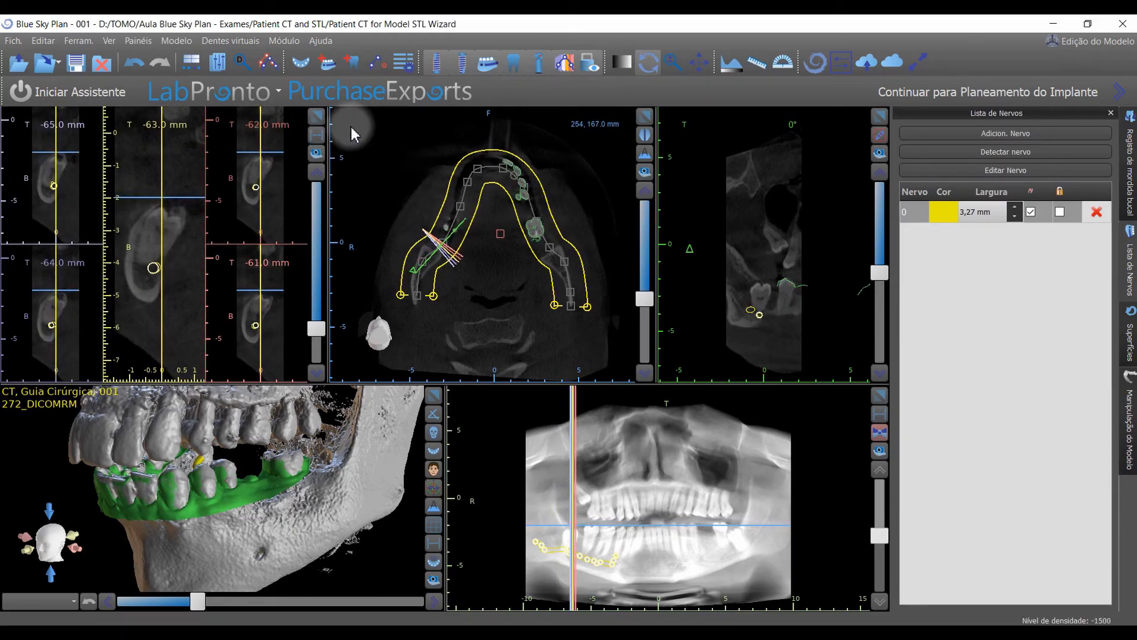
Set the distance between cross-sections first to 0.5 mm and finally to a custom 0.1 mm.
{"action": "left_click", "coordinate": [317, 136]}
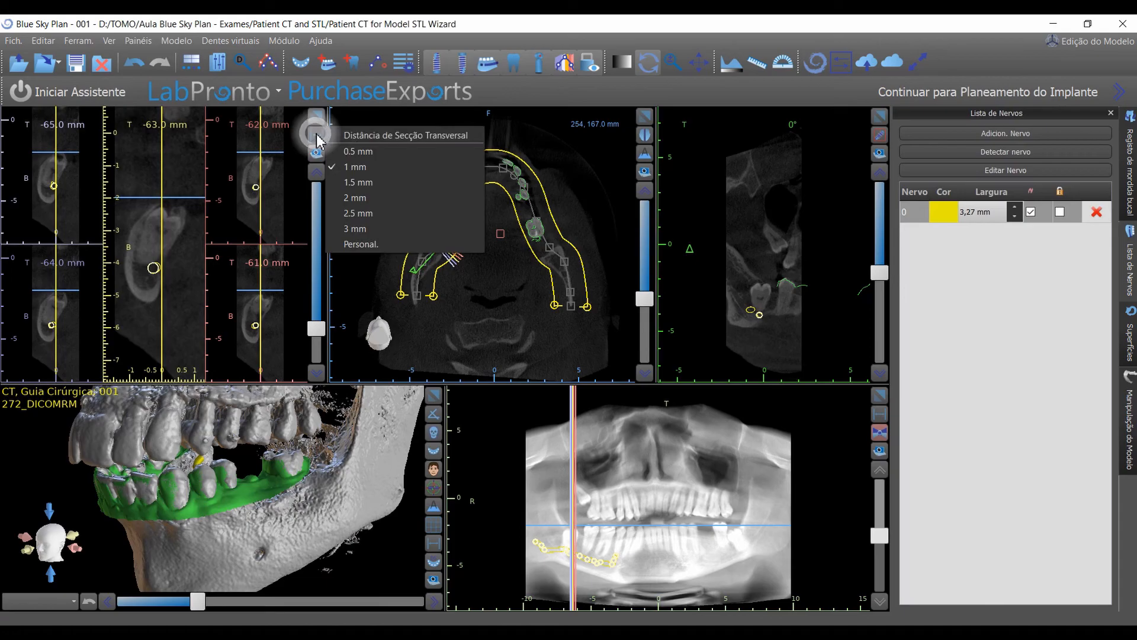
{"action": "left_click", "coordinate": [373, 151]}
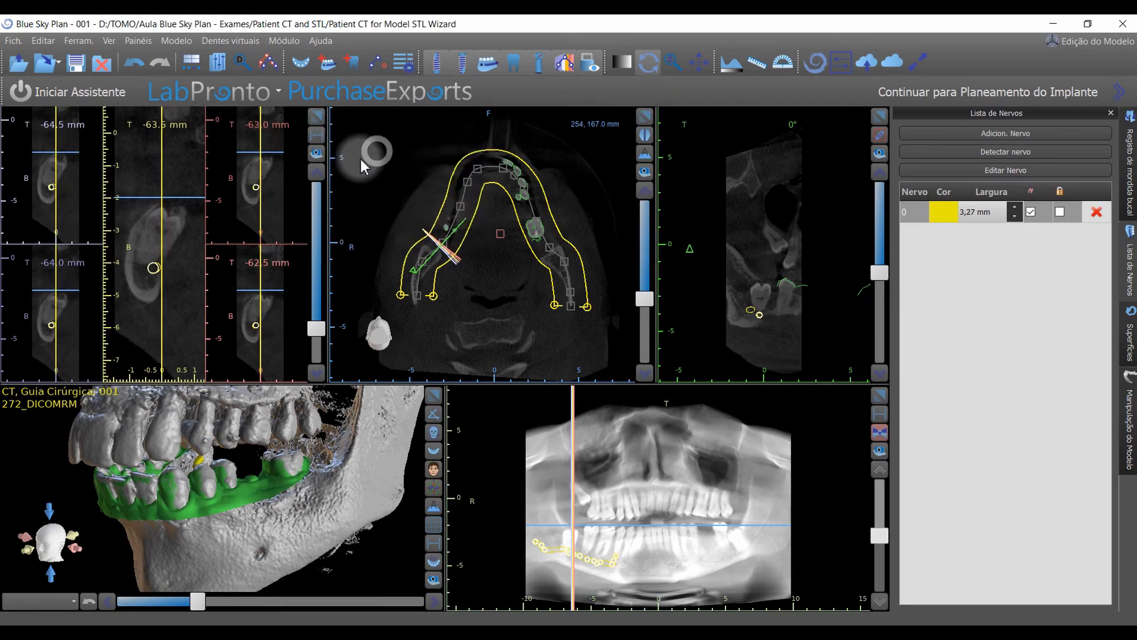
{"action": "left_click", "coordinate": [316, 139]}
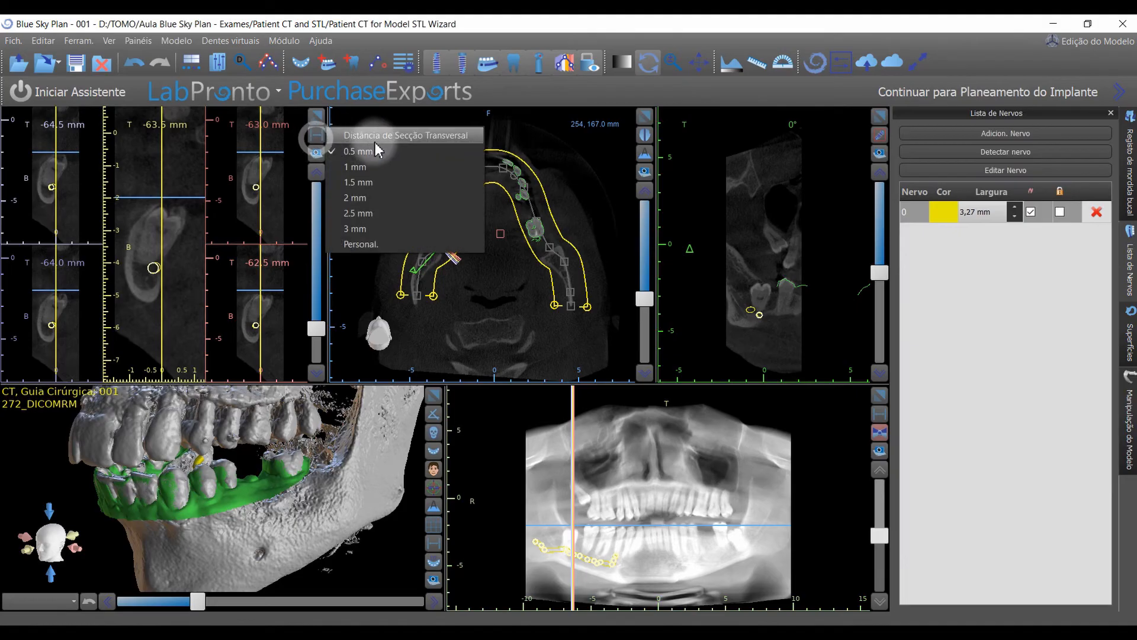
{"action": "left_click", "coordinate": [381, 245]}
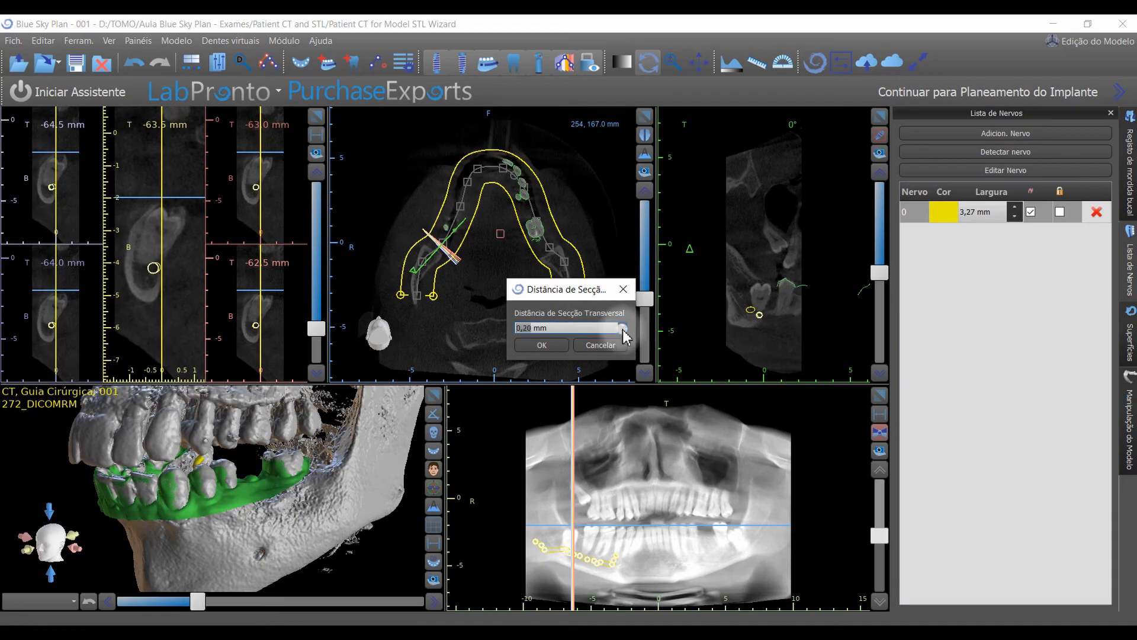
{"action": "left_click", "coordinate": [536, 345]}
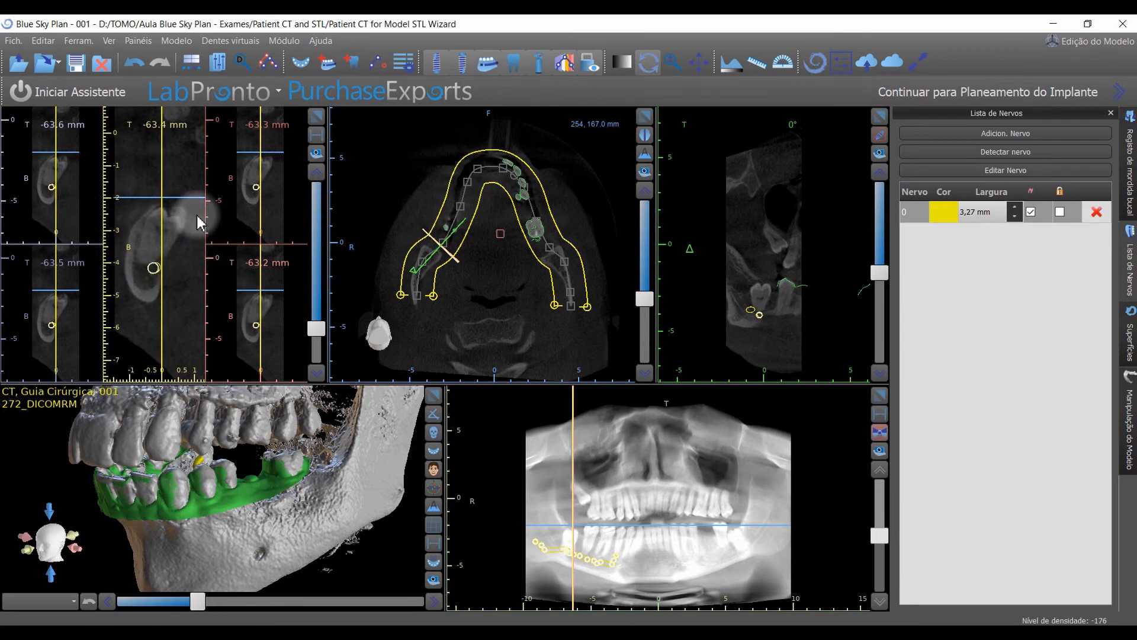
Set the distance between cross-sections first to 2 mm and finally to 1 mm.
{"action": "left_click", "coordinate": [318, 134]}
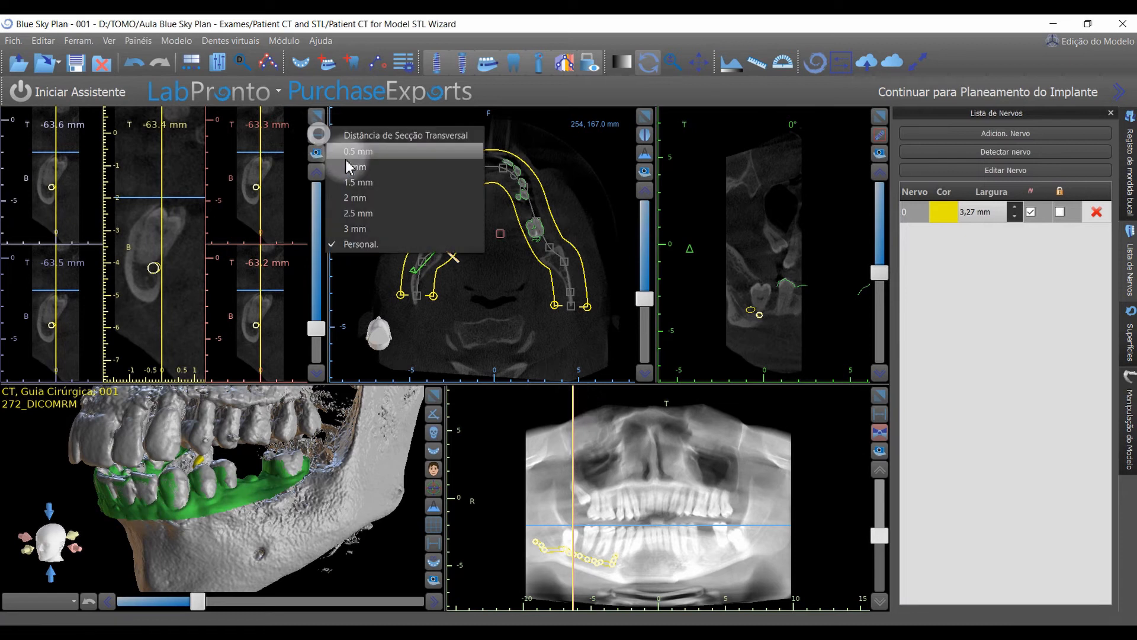
{"action": "left_click", "coordinate": [357, 198]}
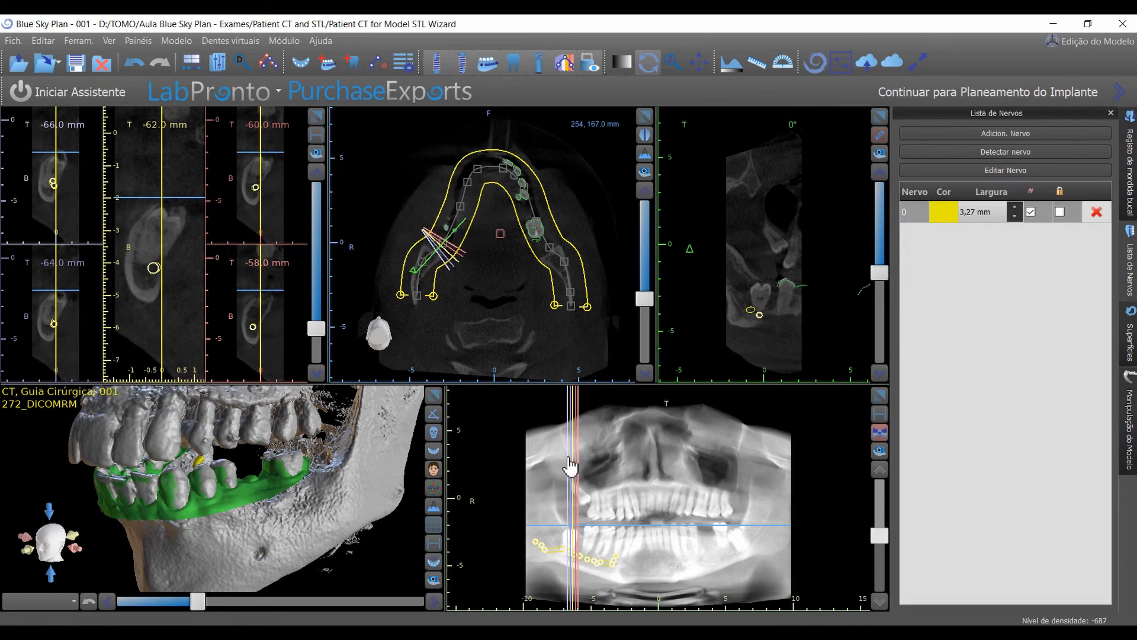
{"action": "scroll", "coordinate": [144, 246], "scroll_direction": "down", "scroll_amount": 1}
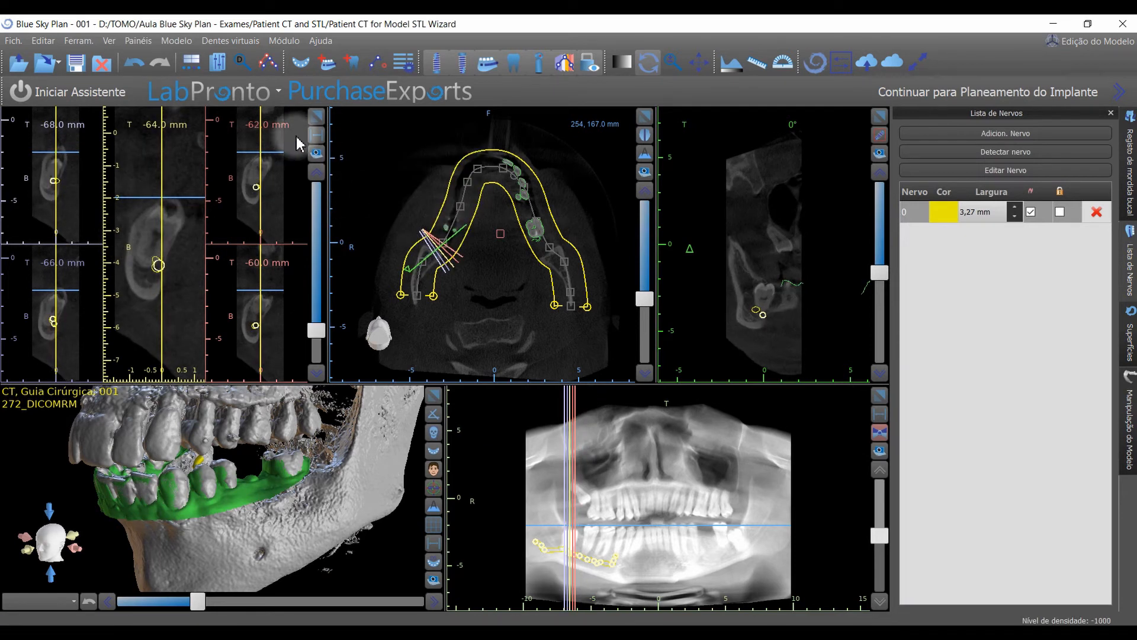
{"action": "left_click", "coordinate": [317, 135]}
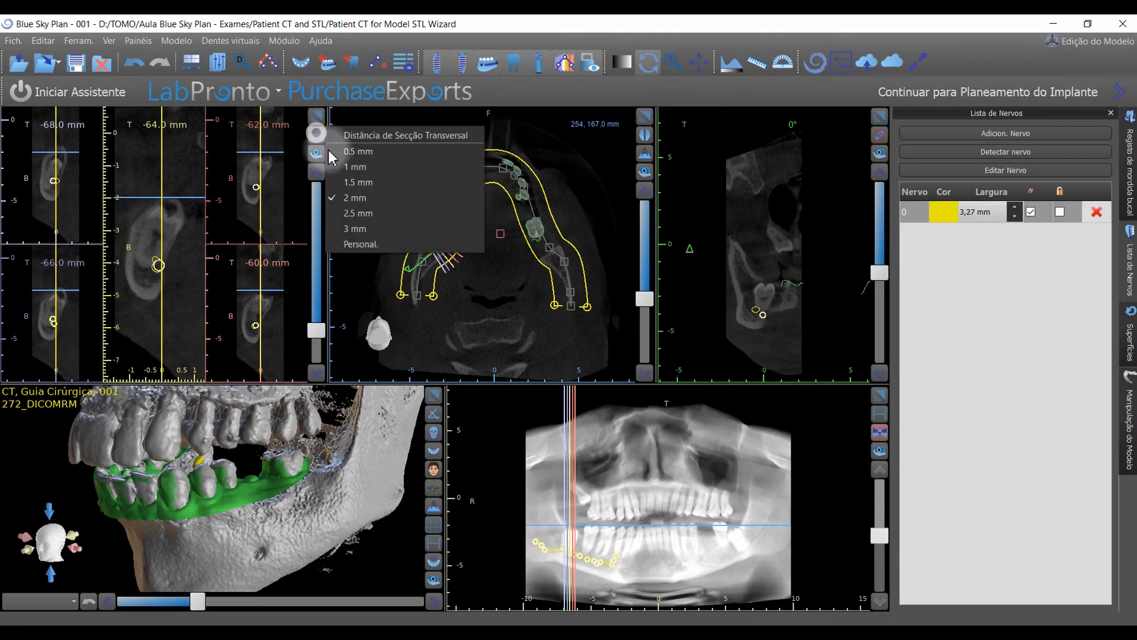
{"action": "left_click", "coordinate": [359, 169]}
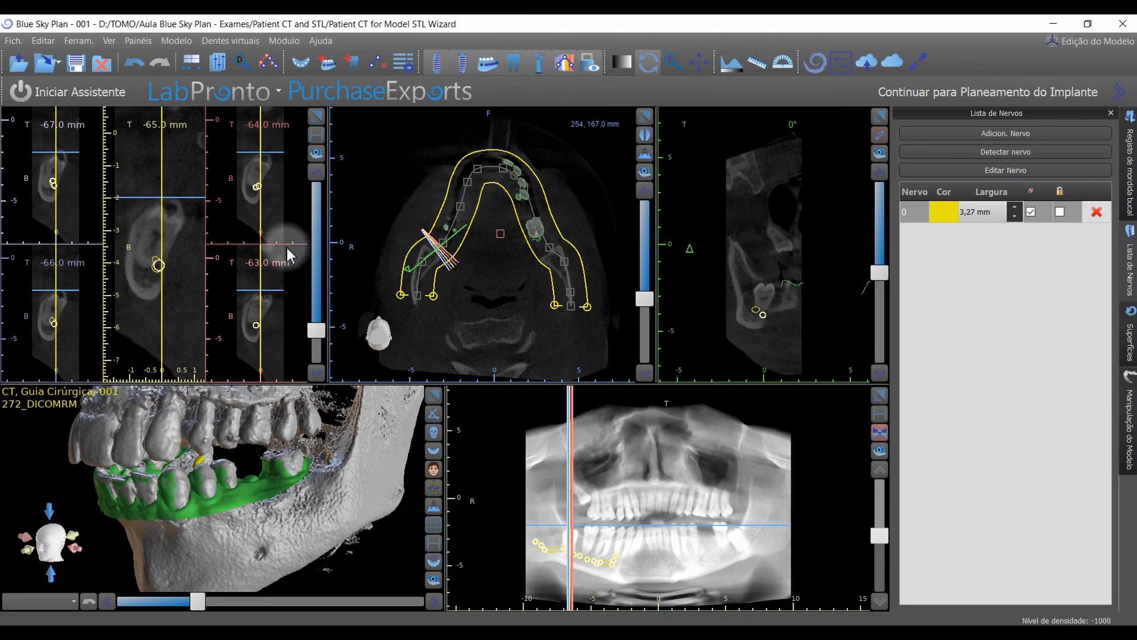
Add a second nerve at the left mental foramen, placing its first points on the 33 mm cross-section.
{"action": "left_click_drag", "start_coordinate": [217, 453], "coordinate": [246, 450]}
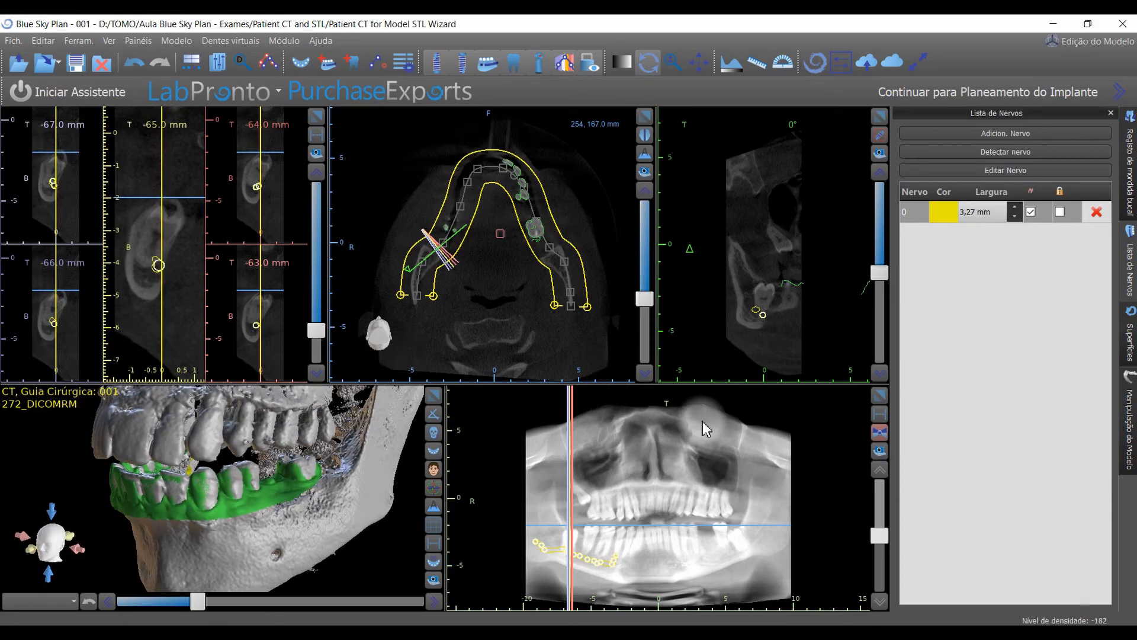
{"action": "left_click", "coordinate": [705, 560]}
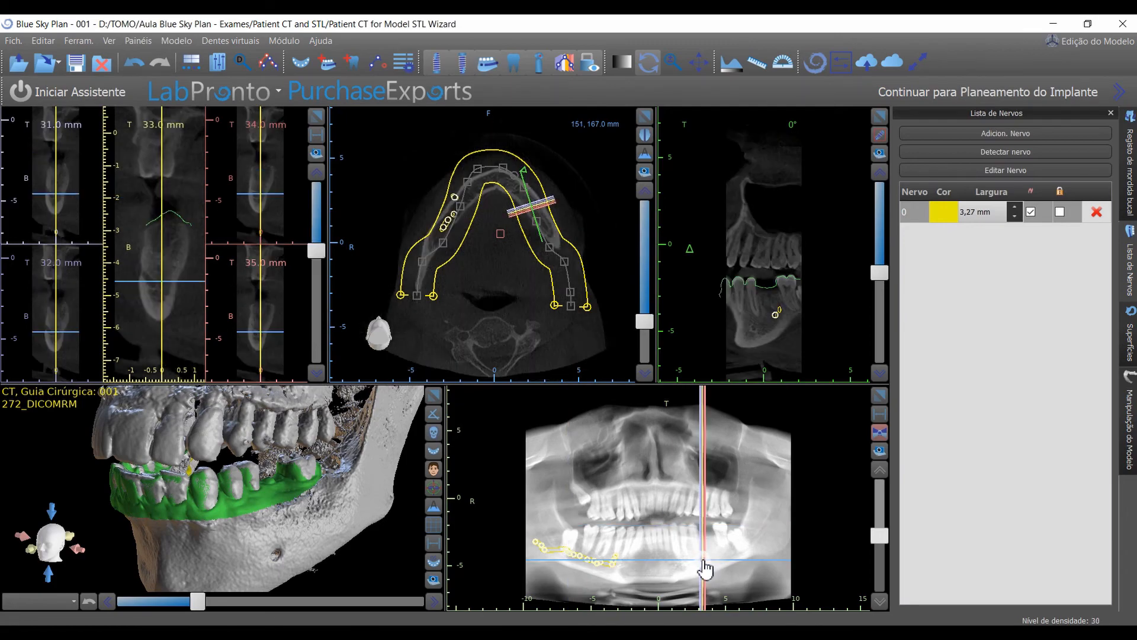
{"action": "left_click", "coordinate": [1000, 172]}
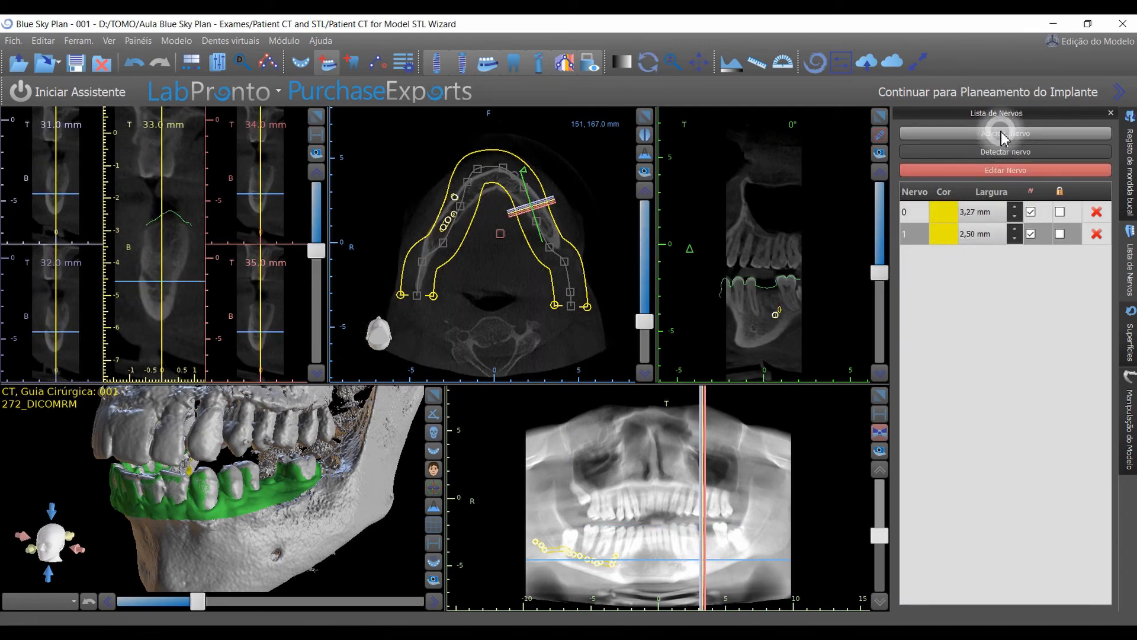
{"action": "left_click", "coordinate": [128, 264]}
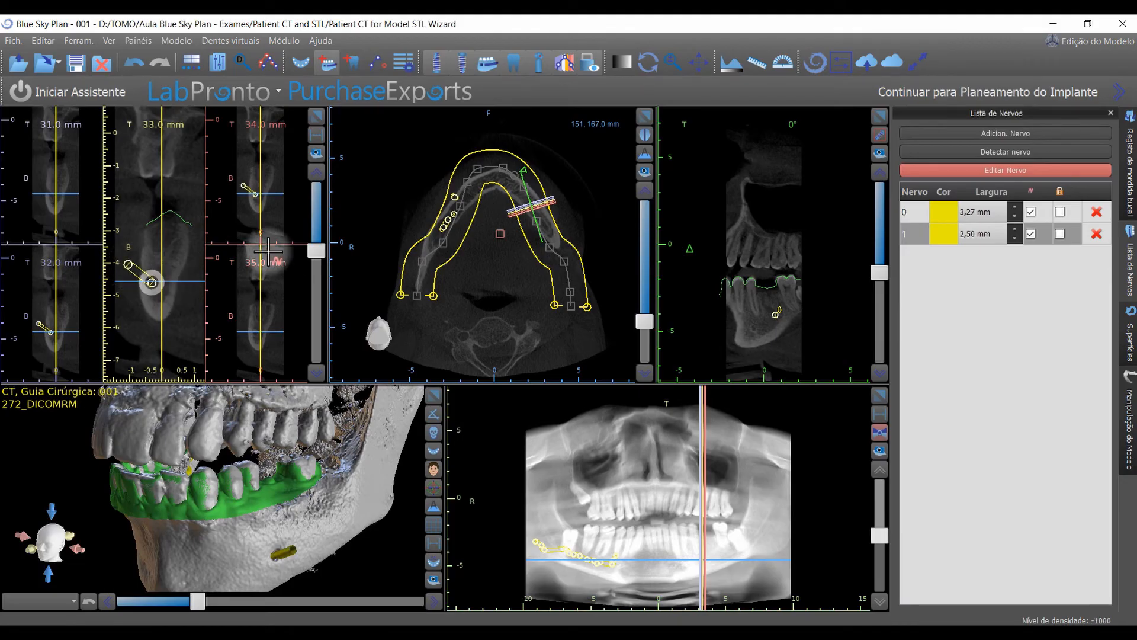
Continue the left nerve with points inside the mandible up to the 71 mm cross-section.
{"action": "left_click", "coordinate": [317, 116]}
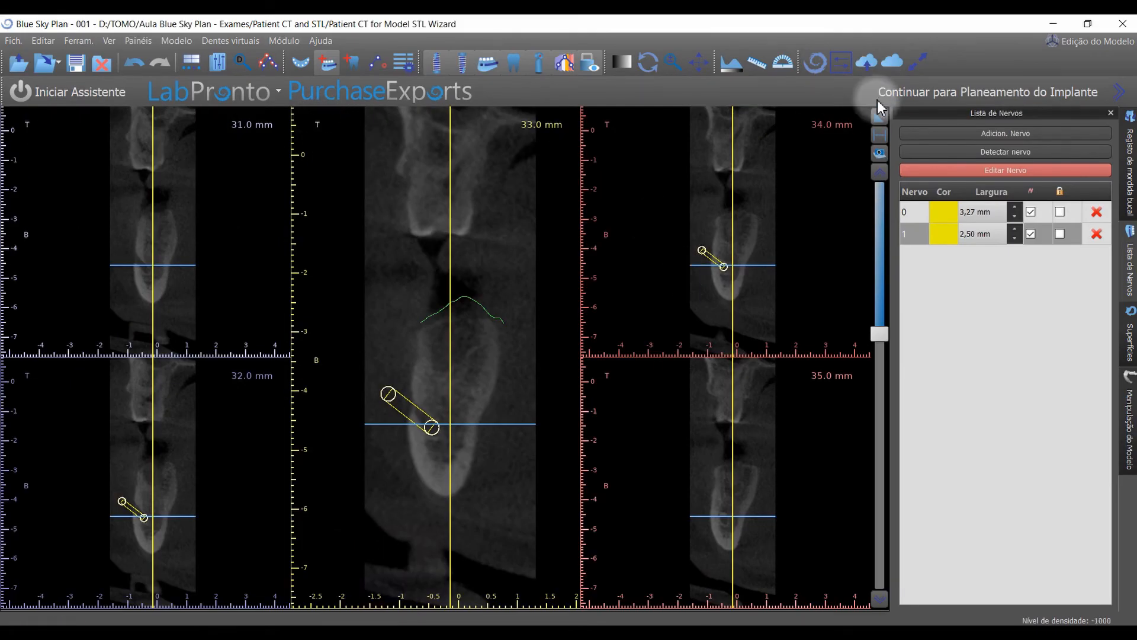
{"action": "left_click_drag", "start_coordinate": [879, 338], "coordinate": [879, 254]}
{"action": "left_click", "coordinate": [451, 352]}
{"action": "left_click", "coordinate": [462, 340]}
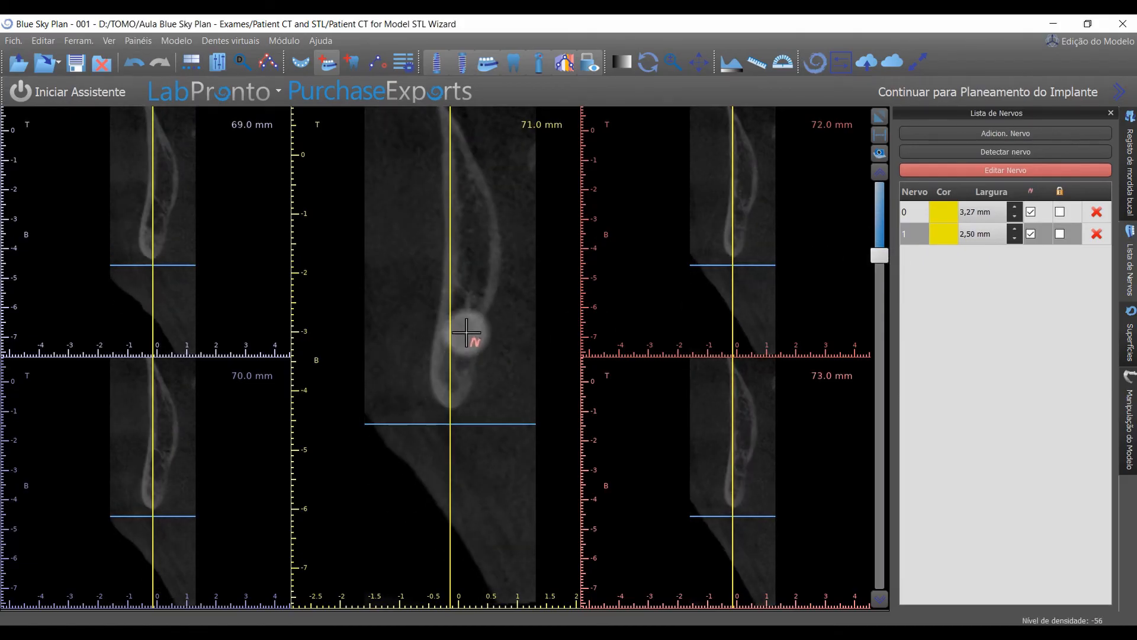
{"action": "left_click", "coordinate": [459, 292]}
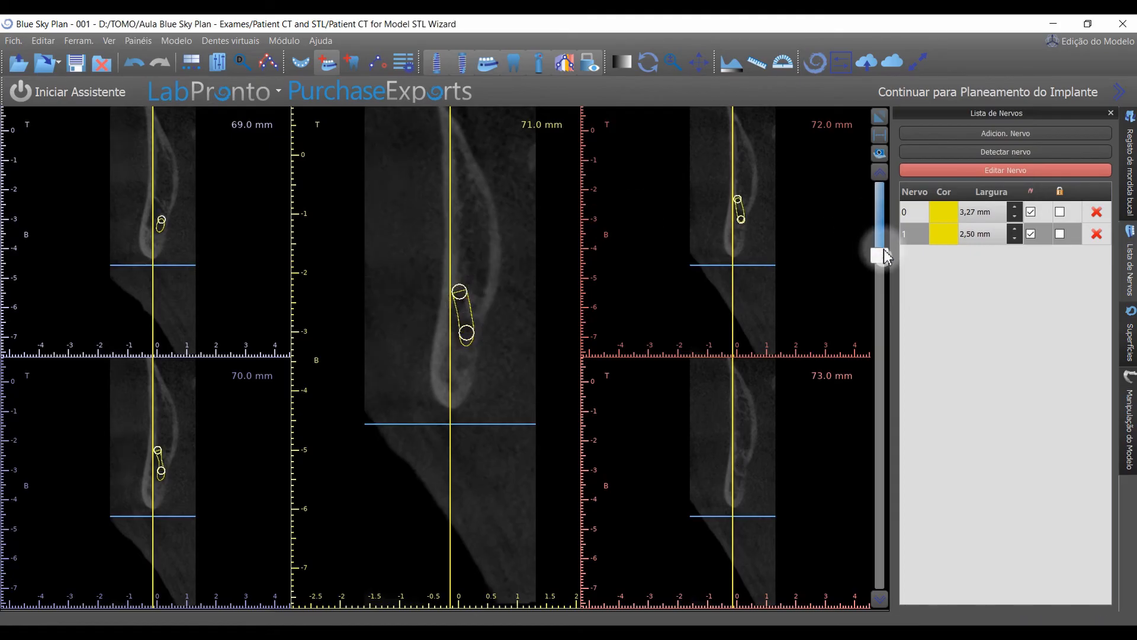
Finish the left nerve with points up to the 86 mm cross-section and lock it against changes.
{"action": "left_click_drag", "start_coordinate": [887, 256], "coordinate": [879, 230]}
{"action": "left_click", "coordinate": [462, 245]}
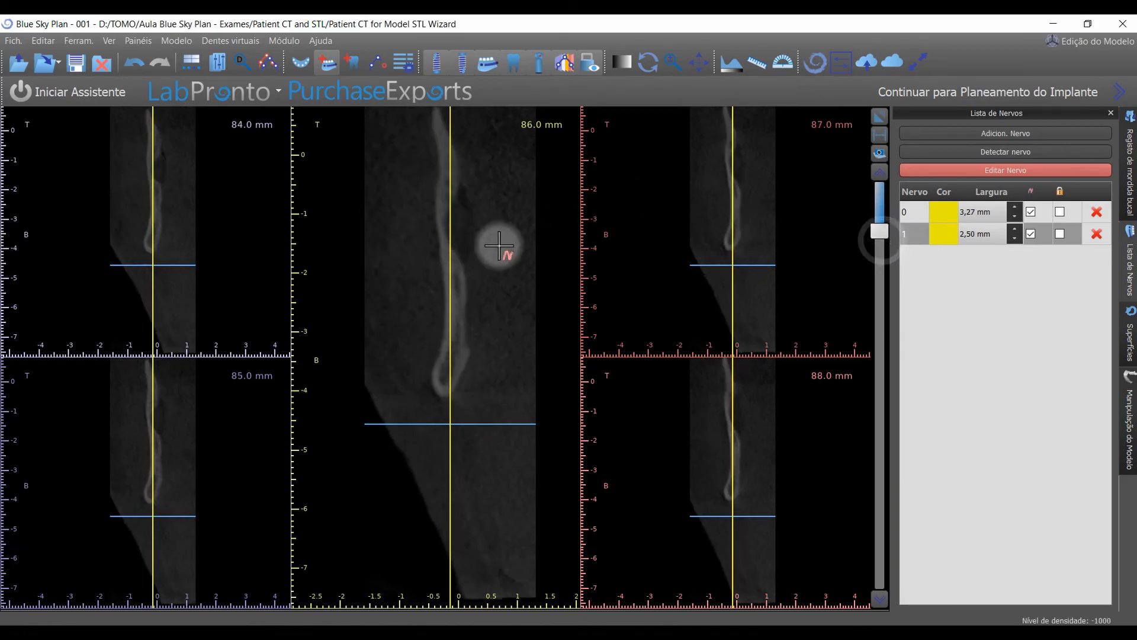
{"action": "left_click", "coordinate": [459, 218]}
{"action": "left_click", "coordinate": [487, 190]}
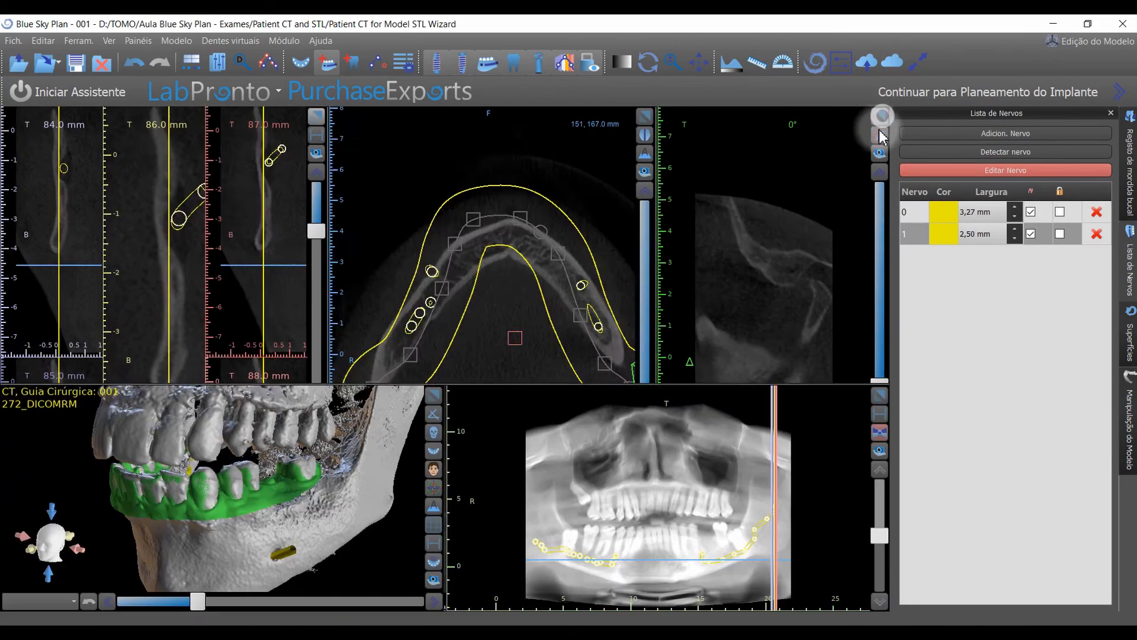
{"action": "left_click", "coordinate": [880, 117]}
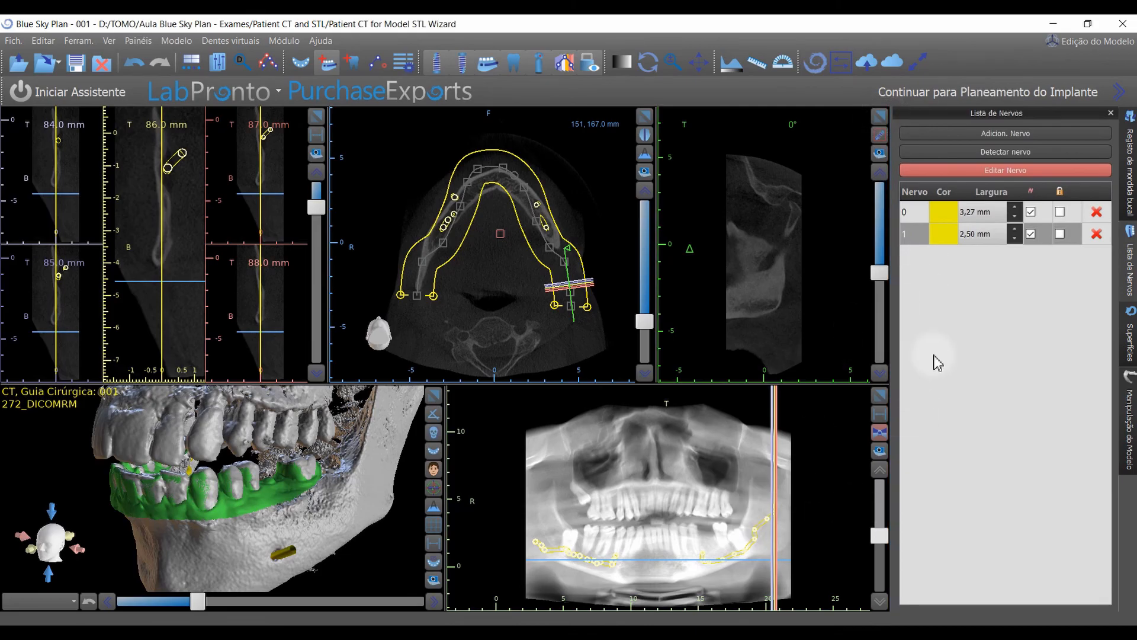
{"action": "left_click", "coordinate": [1060, 234]}
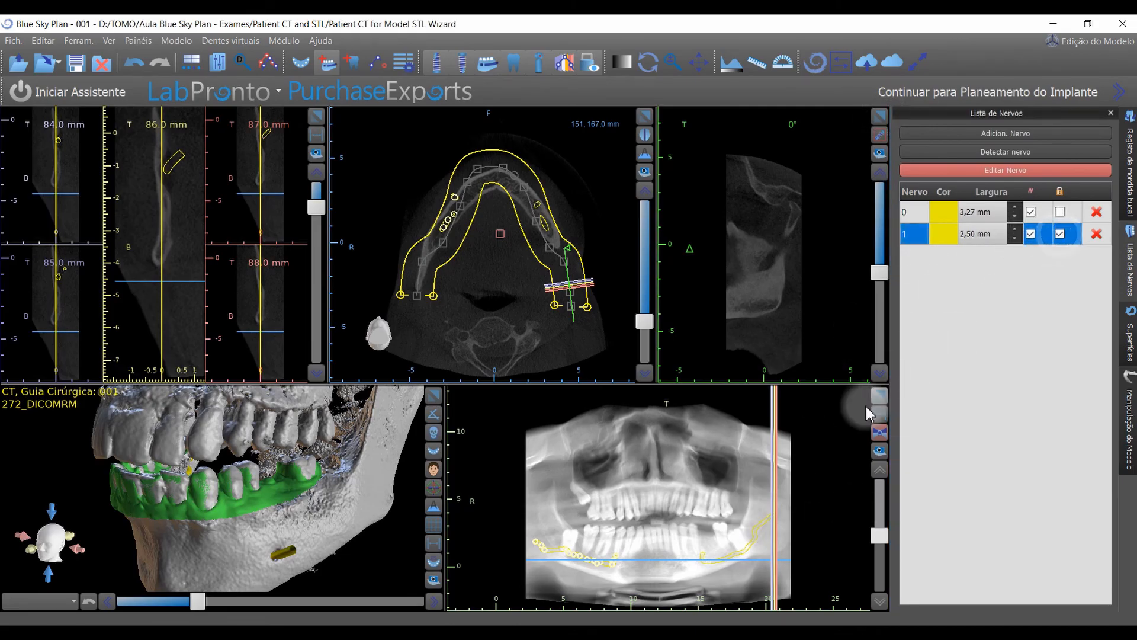
Render the enlarged 3D view with the MIP preset and examine both mandibular nerves from several angles.
{"action": "left_click", "coordinate": [434, 395]}
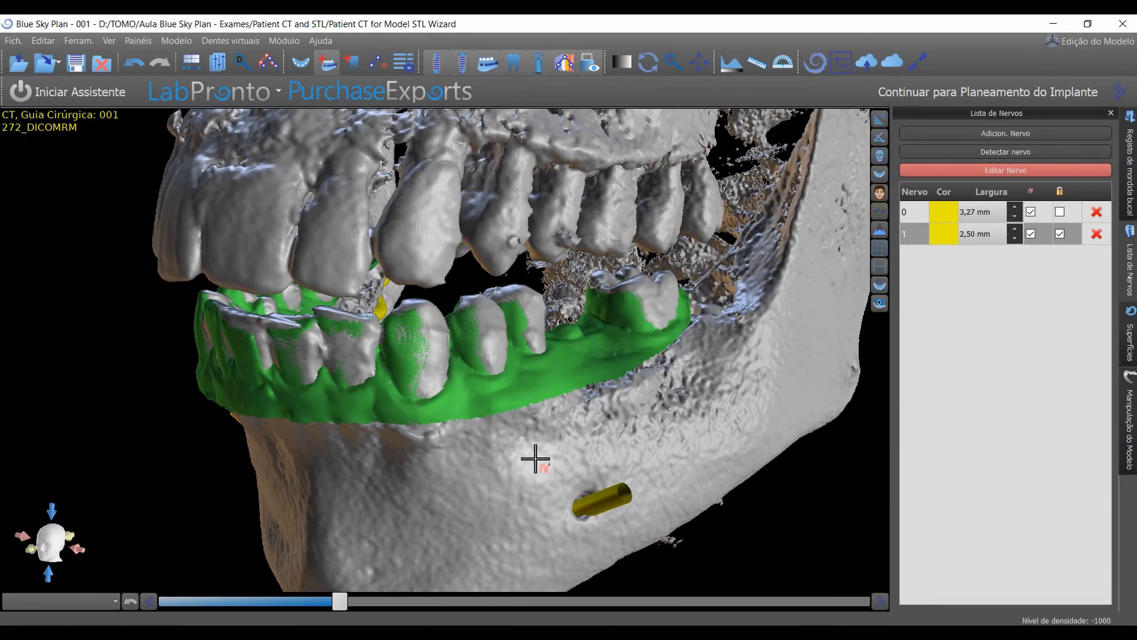
{"action": "key", "text": "Escape"}
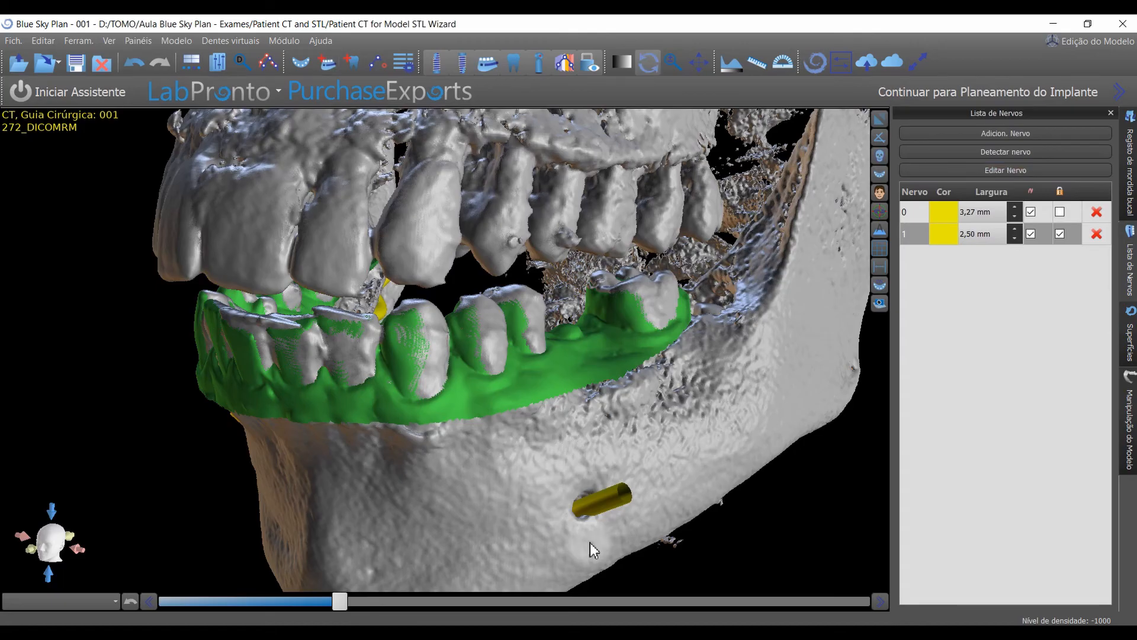
{"action": "left_click", "coordinate": [880, 157]}
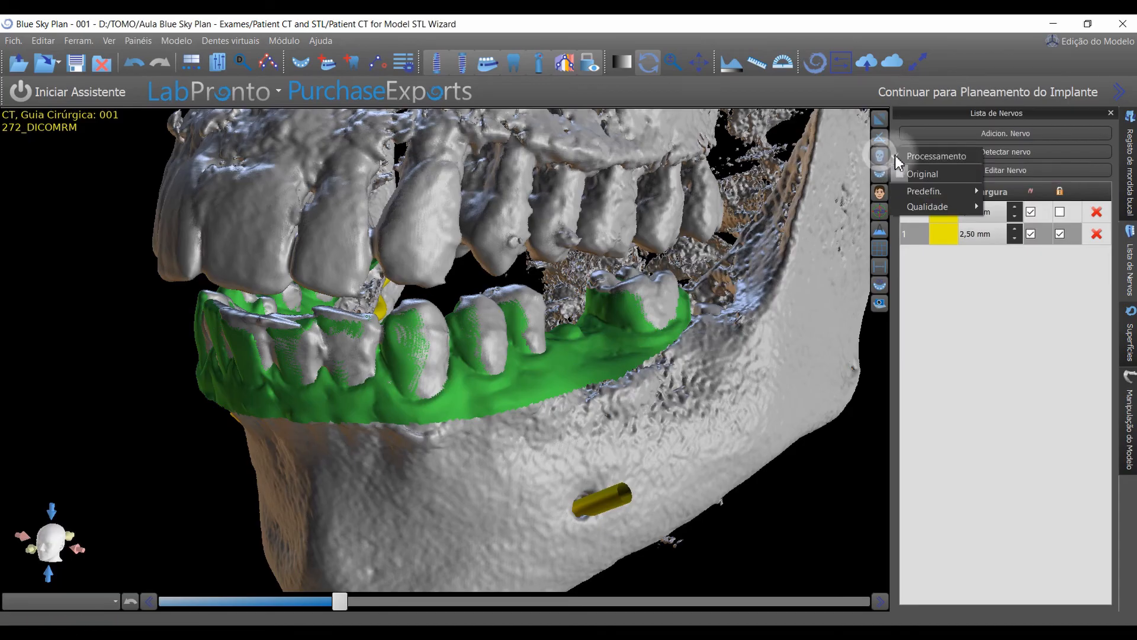
{"action": "mouse_move", "coordinate": [937, 192]}
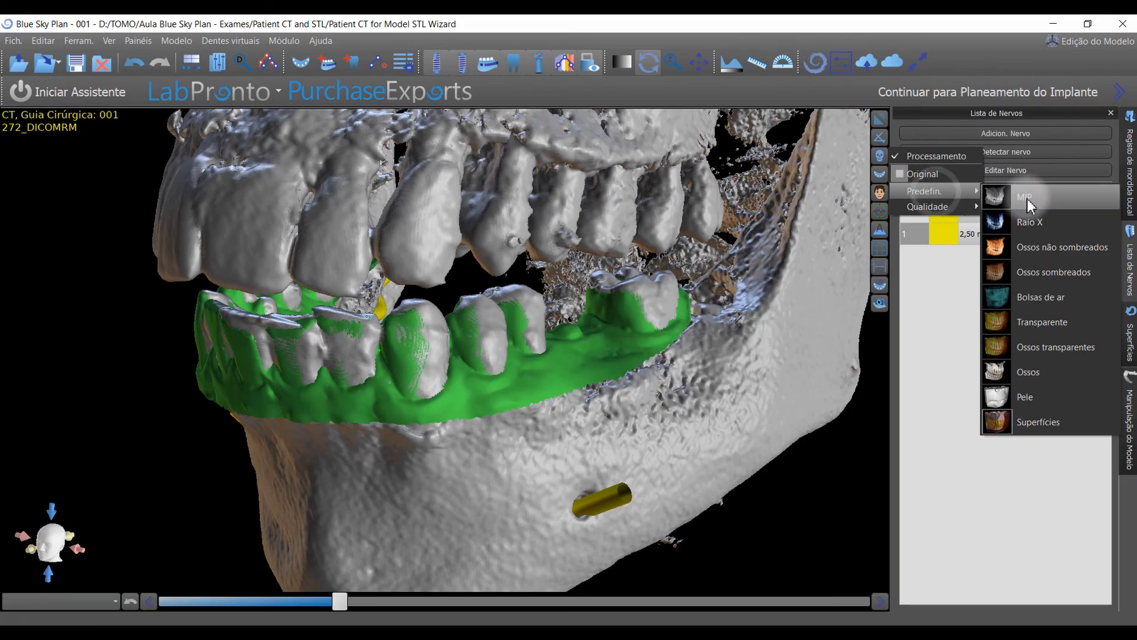
{"action": "left_click", "coordinate": [1033, 188]}
{"action": "left_click_drag", "start_coordinate": [788, 483], "coordinate": [717, 447]}
{"action": "left_click_drag", "start_coordinate": [504, 602], "coordinate": [245, 600]}
{"action": "left_click_drag", "start_coordinate": [315, 505], "coordinate": [683, 459]}
{"action": "left_click_drag", "start_coordinate": [369, 437], "coordinate": [499, 418]}
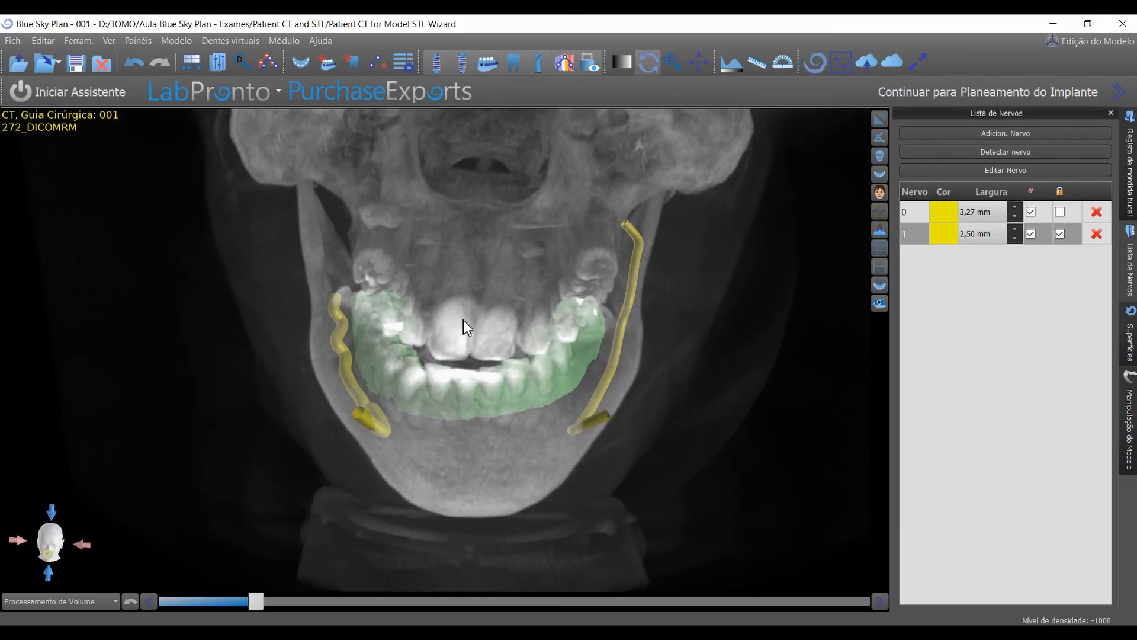
{"action": "left_click_drag", "start_coordinate": [421, 437], "coordinate": [337, 424]}
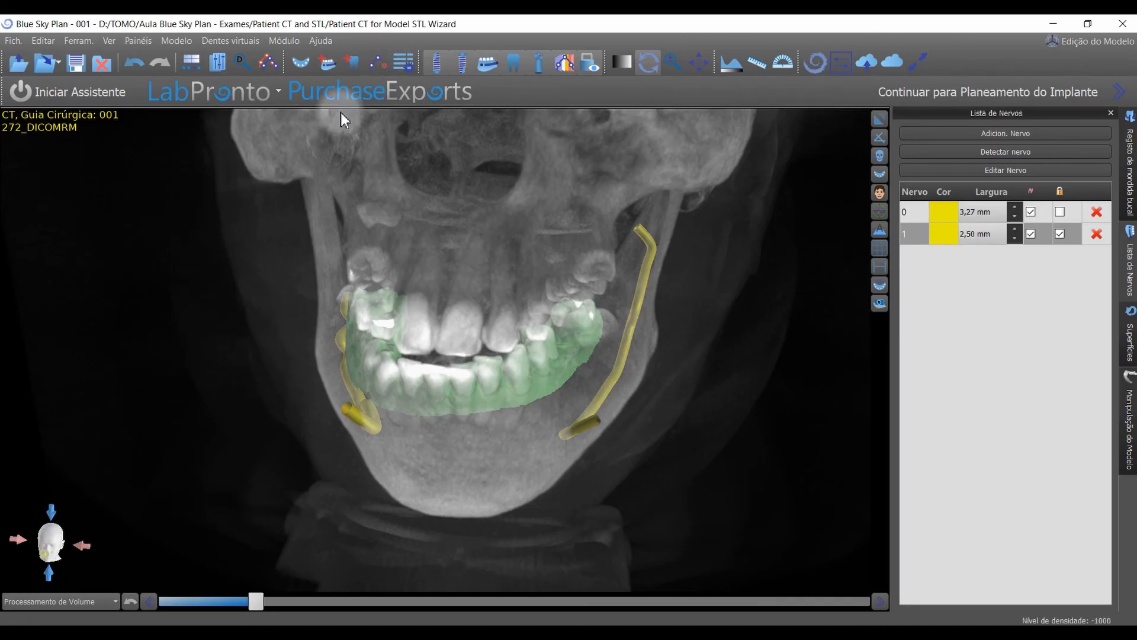
{"action": "left_click", "coordinate": [352, 62]}
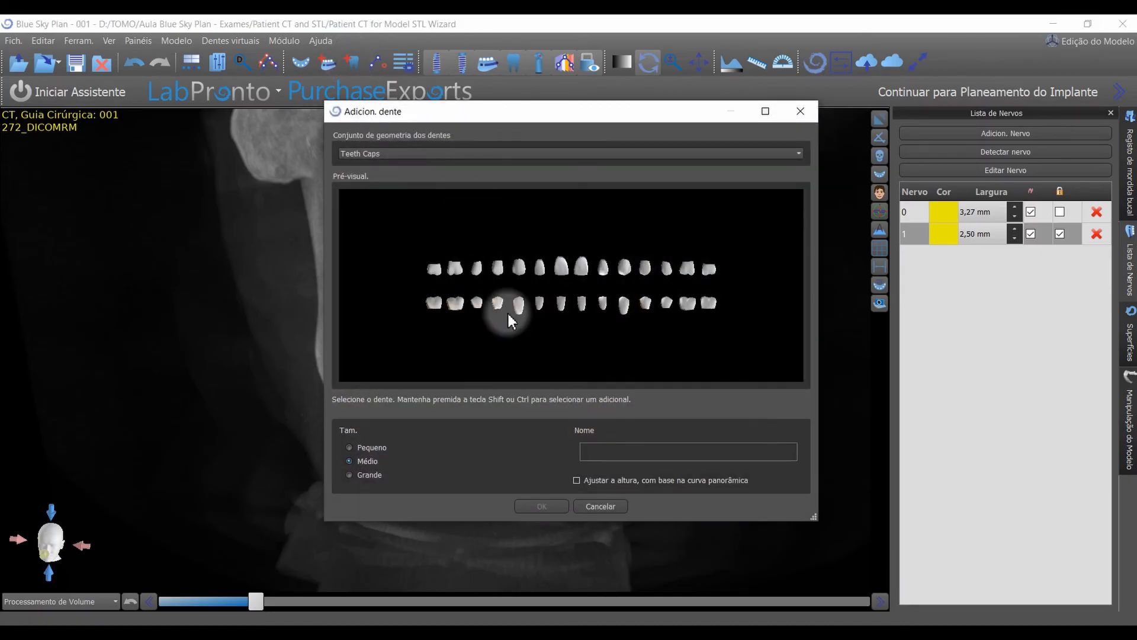
{"action": "left_click", "coordinate": [585, 265]}
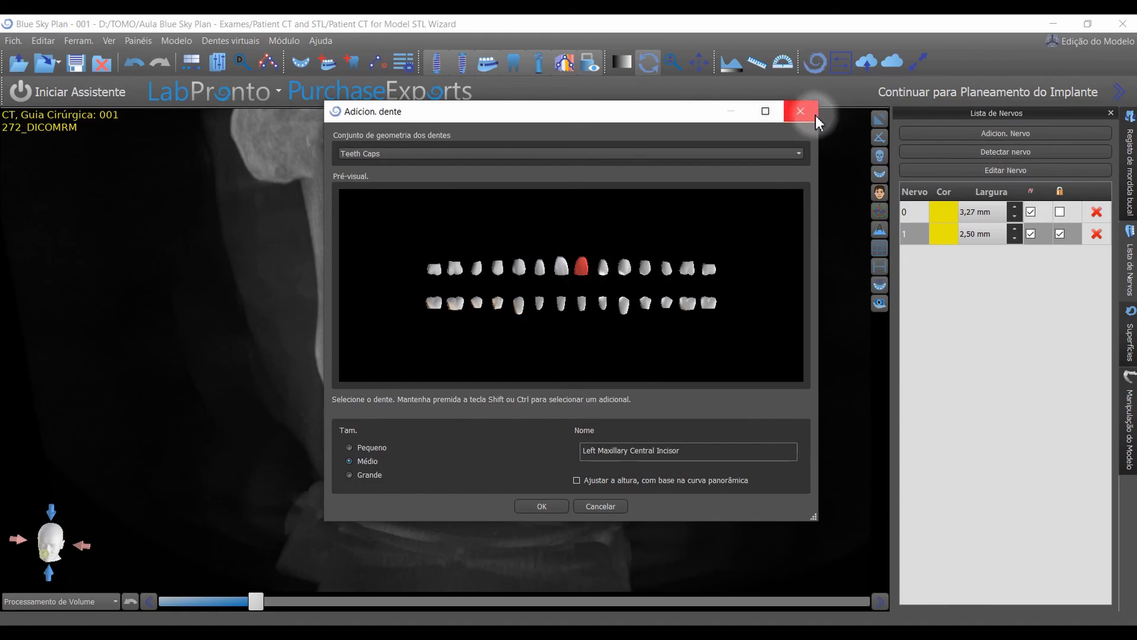
{"action": "left_click", "coordinate": [815, 115]}
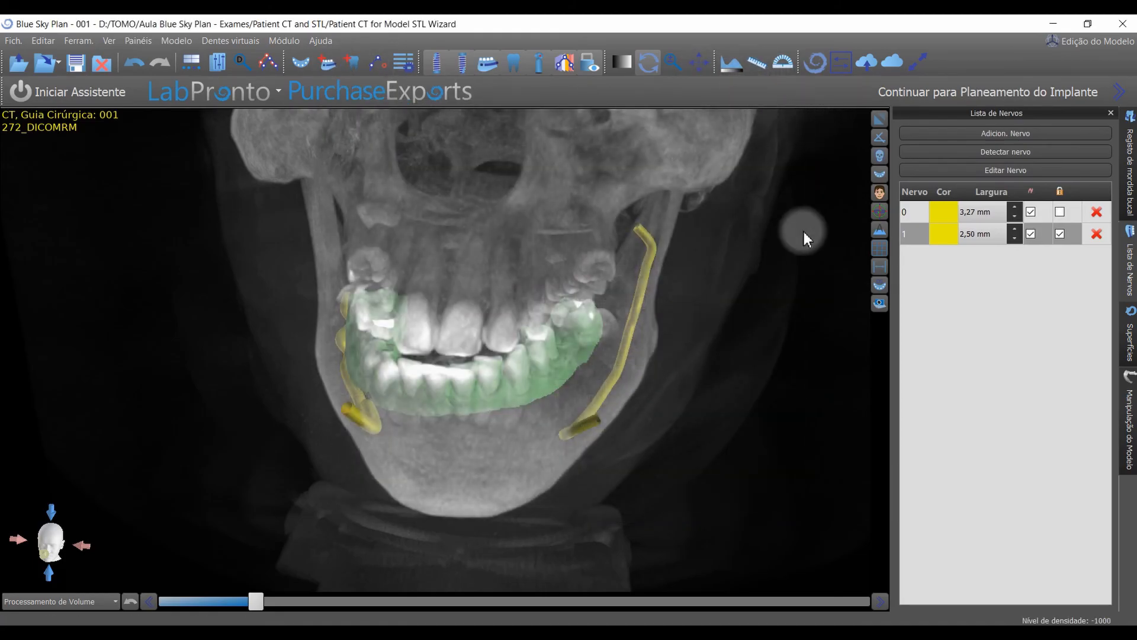
Switch the project to the advanced Surgical Guide module (Guia Cirúrgica, Avançadas).
{"action": "left_click", "coordinate": [1078, 45]}
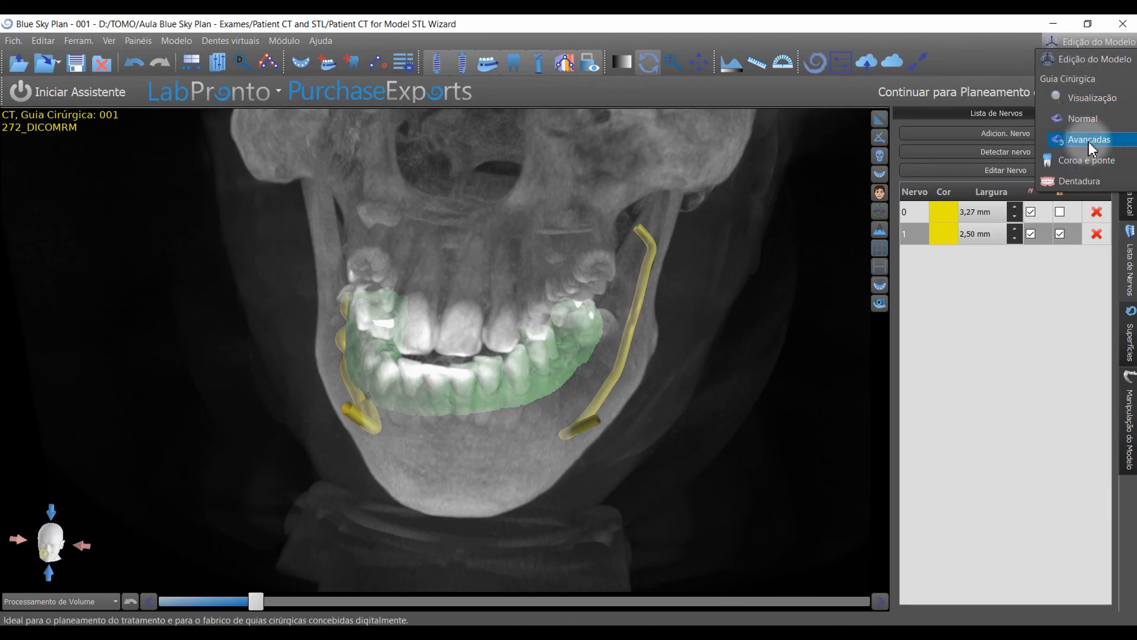
{"action": "left_click", "coordinate": [287, 41]}
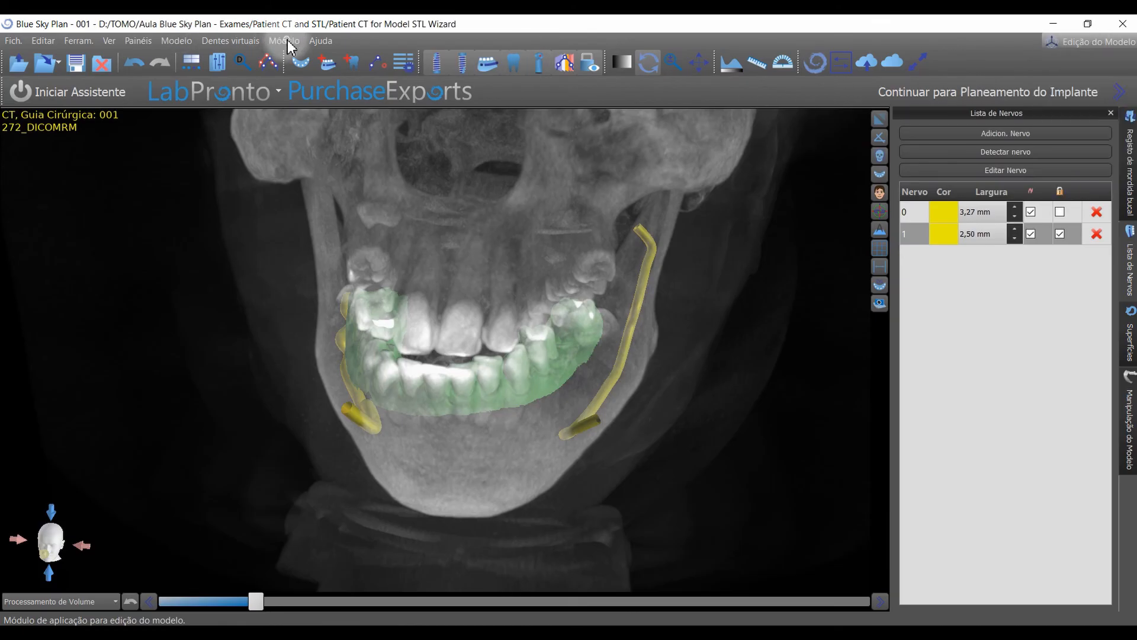
{"action": "left_click", "coordinate": [288, 42]}
{"action": "mouse_move", "coordinate": [304, 77]}
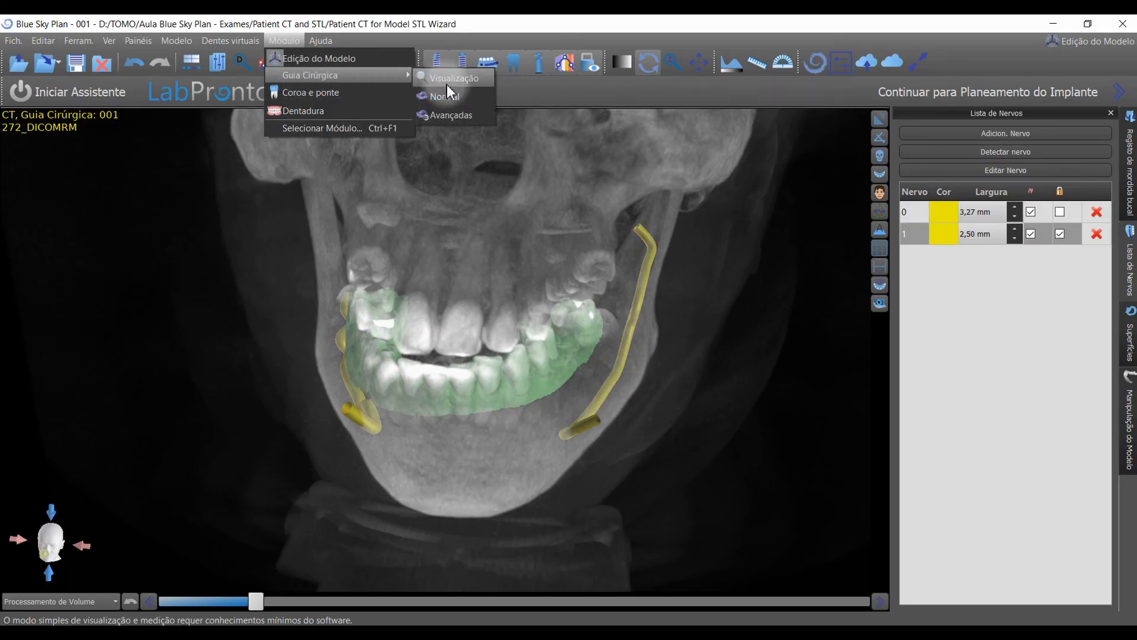
{"action": "left_click", "coordinate": [453, 113]}
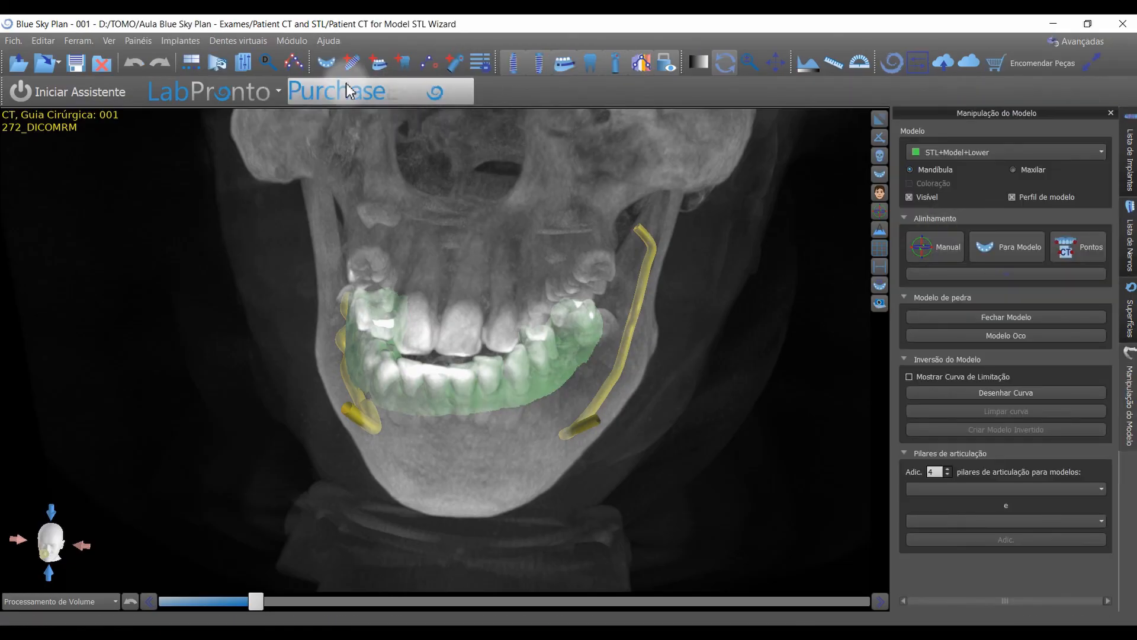
Examine the available implant systems and the custom implant's length and diameter options, without adding an implant.
{"action": "left_click", "coordinate": [353, 64]}
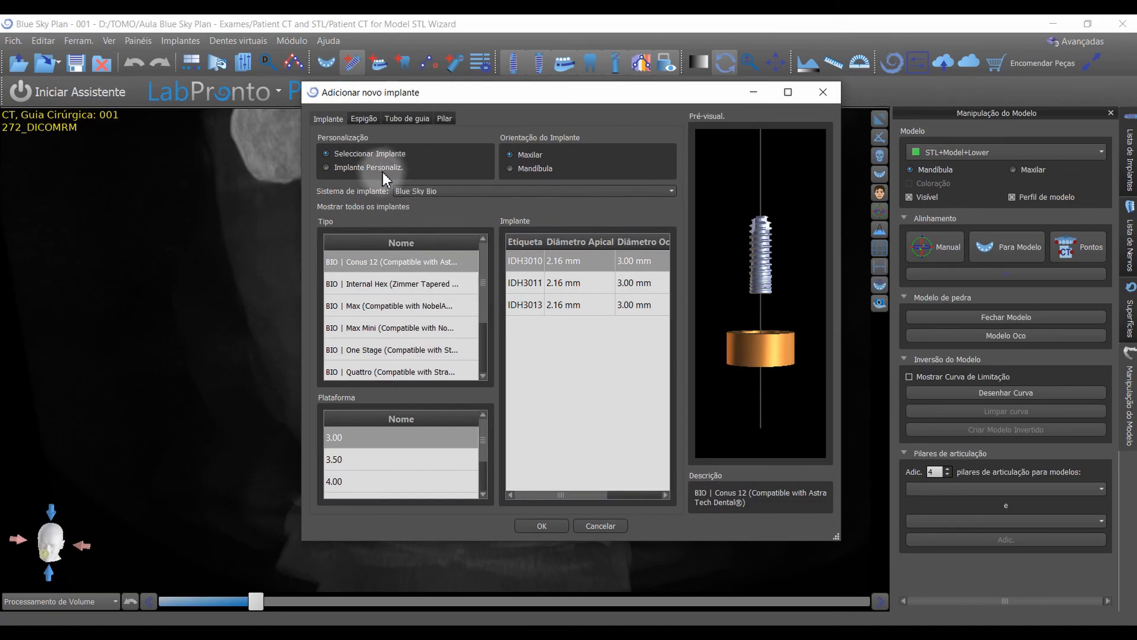
{"action": "left_click", "coordinate": [442, 191]}
{"action": "scroll", "coordinate": [477, 343], "scroll_direction": "down", "scroll_amount": 4}
{"action": "scroll", "coordinate": [477, 346], "scroll_direction": "up", "scroll_amount": 5}
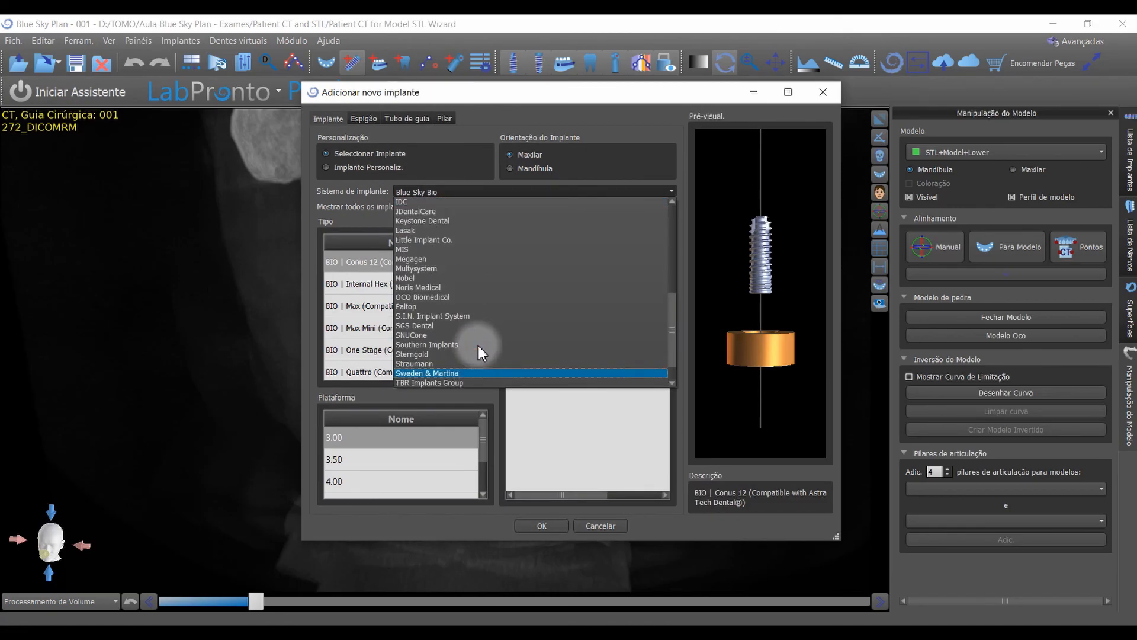
{"action": "left_click", "coordinate": [368, 169]}
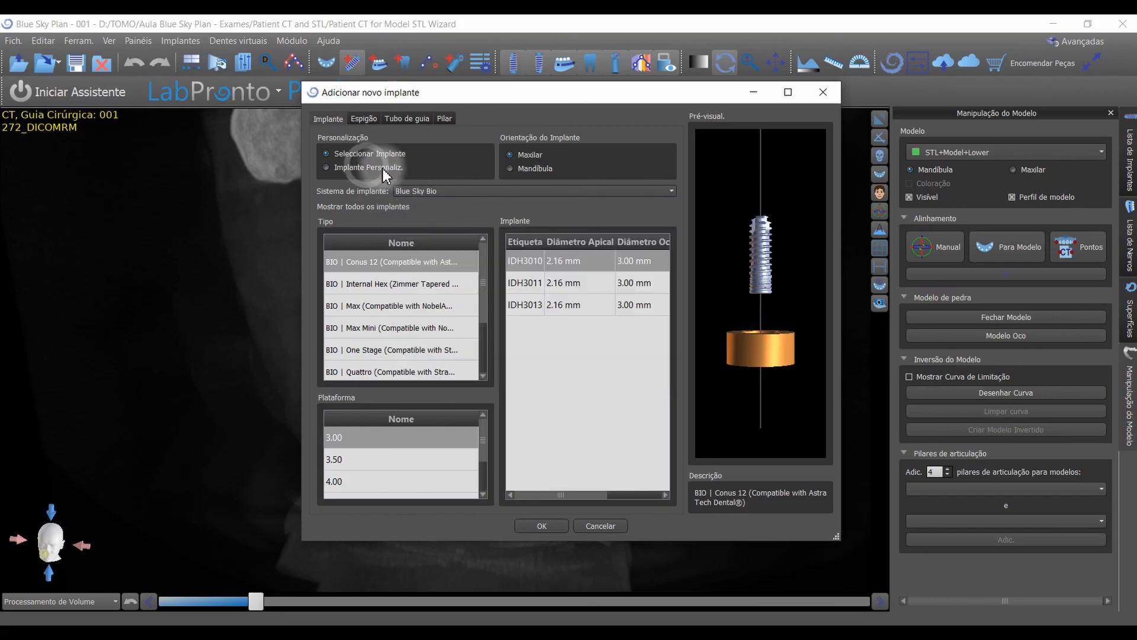
{"action": "left_click", "coordinate": [326, 168]}
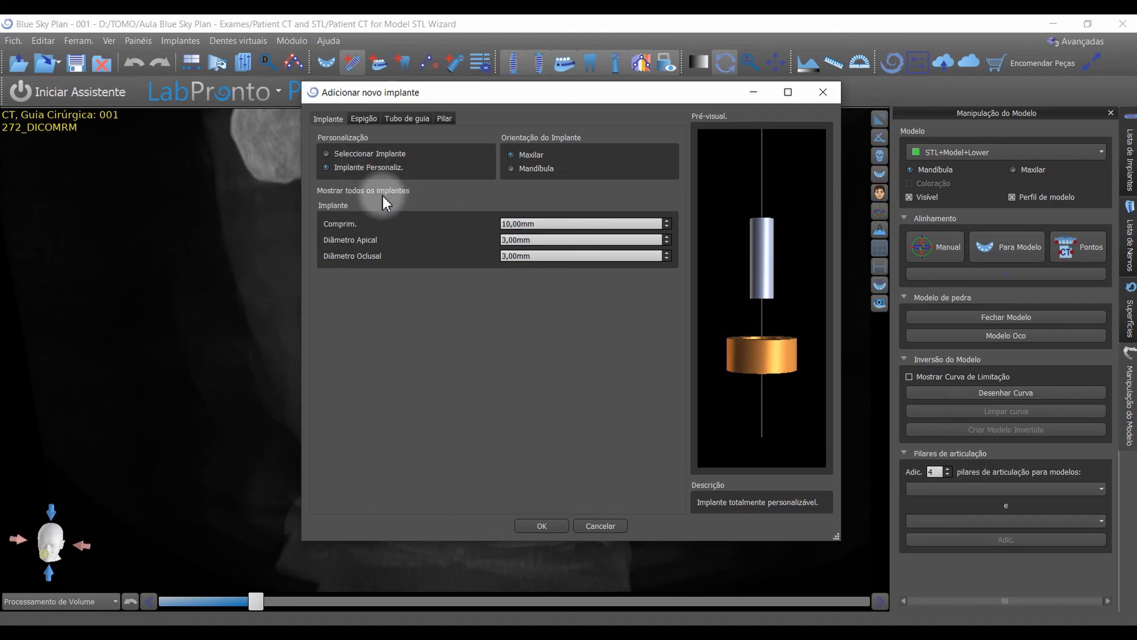
{"action": "left_click", "coordinate": [538, 255]}
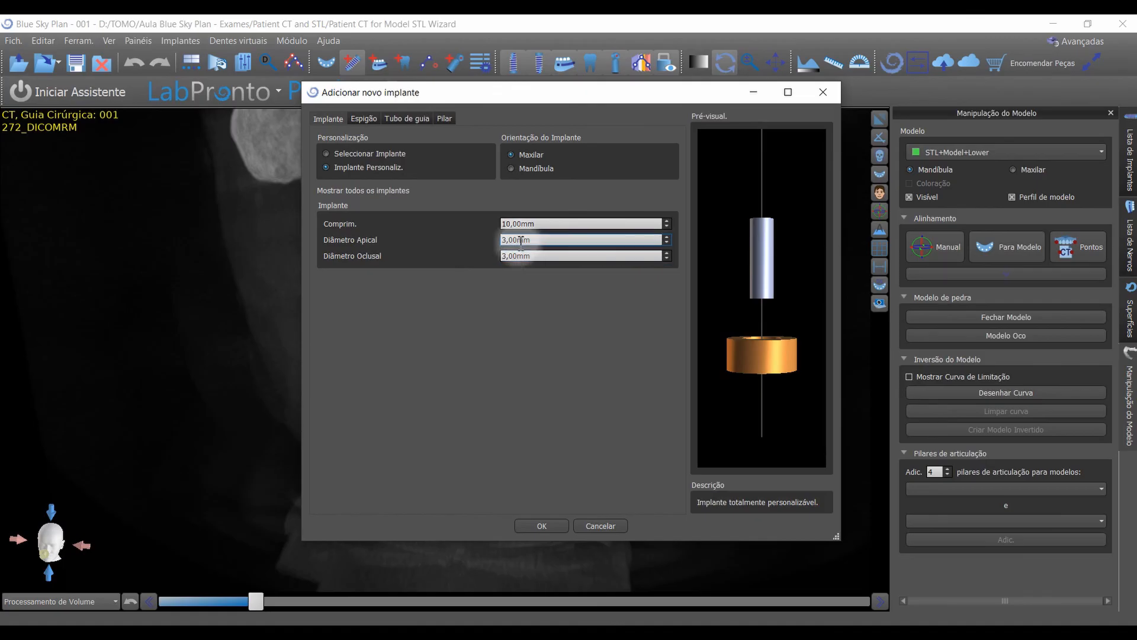
{"action": "left_click", "coordinate": [600, 525]}
Check the software version and remaining credit in the program information.
{"action": "left_click", "coordinate": [329, 41]}
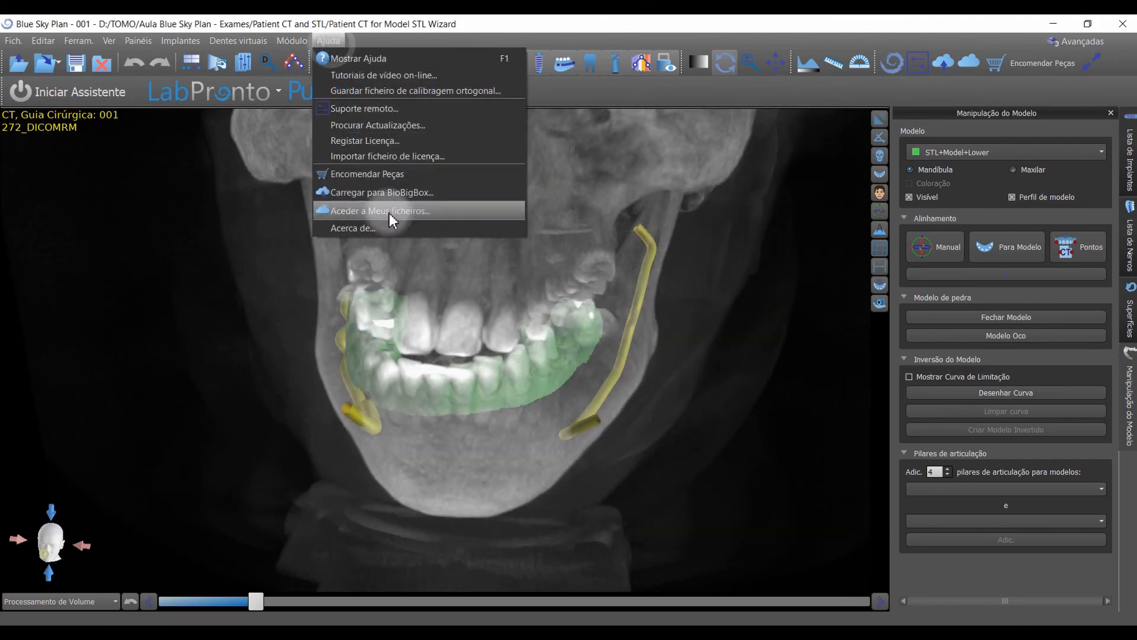
{"action": "left_click", "coordinate": [392, 228]}
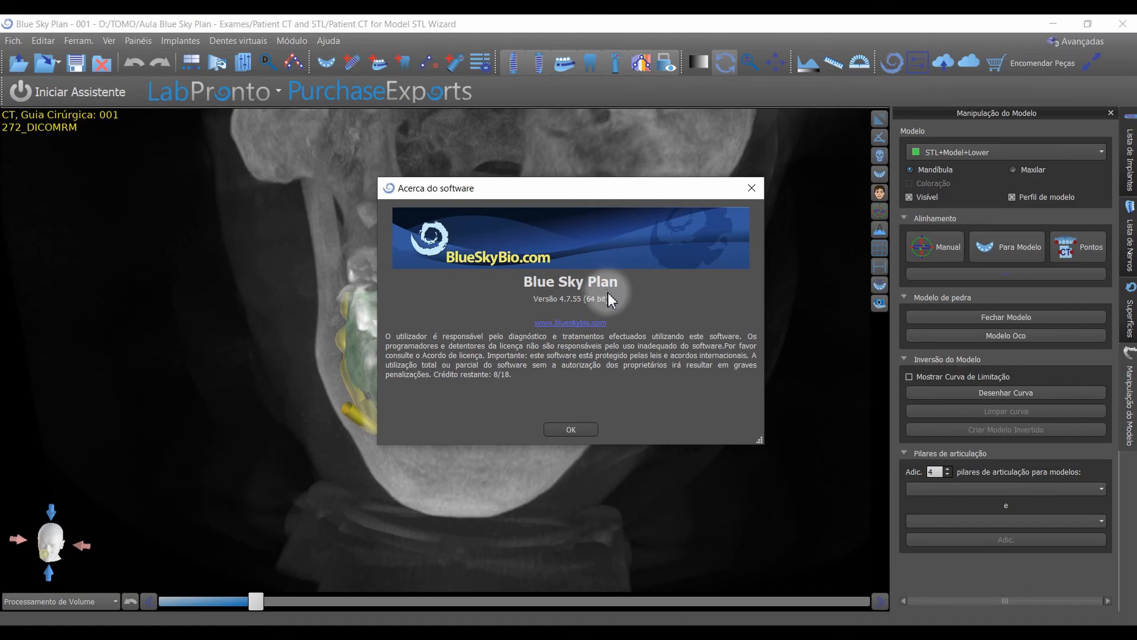
{"action": "left_click", "coordinate": [586, 429]}
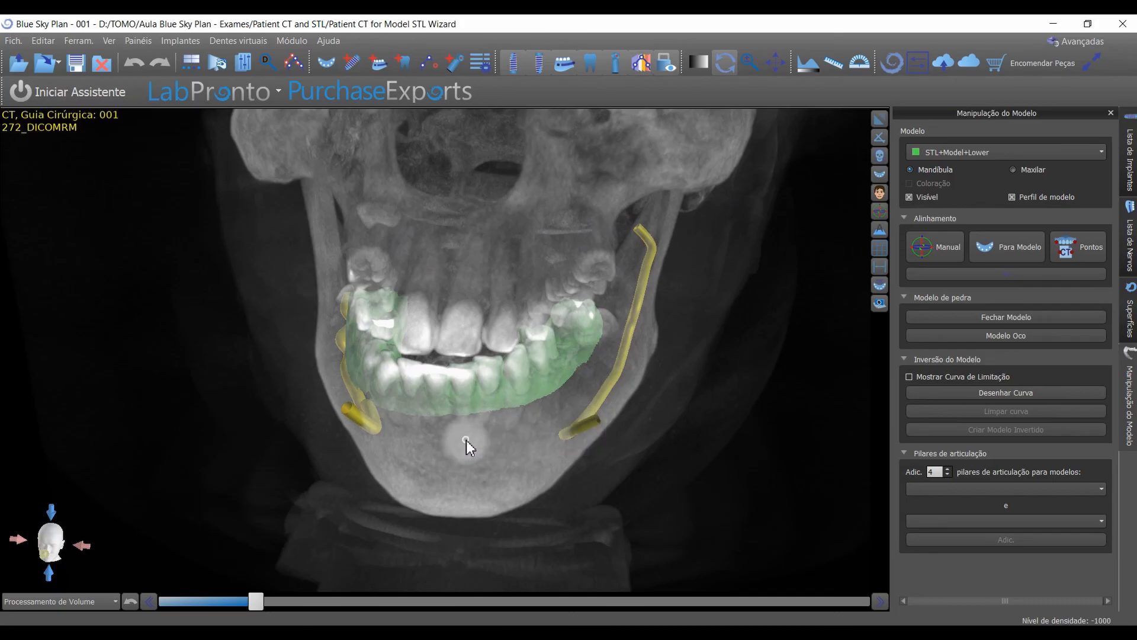
{"action": "left_click_drag", "start_coordinate": [467, 439], "coordinate": [515, 392]}
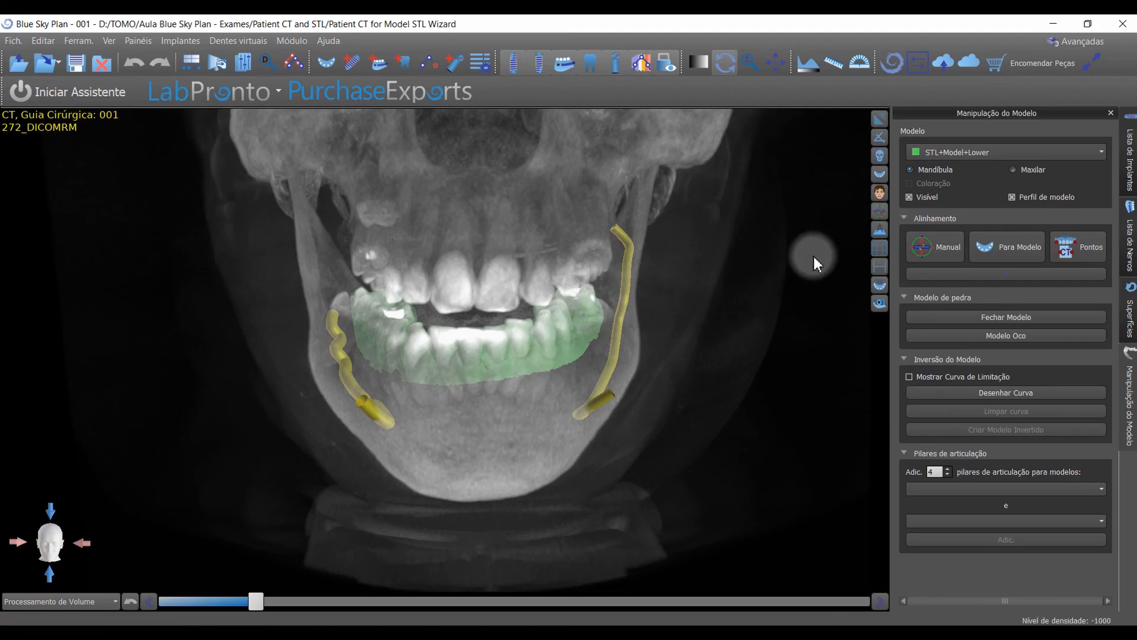
{"action": "left_click_drag", "start_coordinate": [770, 293], "coordinate": [528, 395]}
{"action": "left_click_drag", "start_coordinate": [505, 405], "coordinate": [570, 378]}
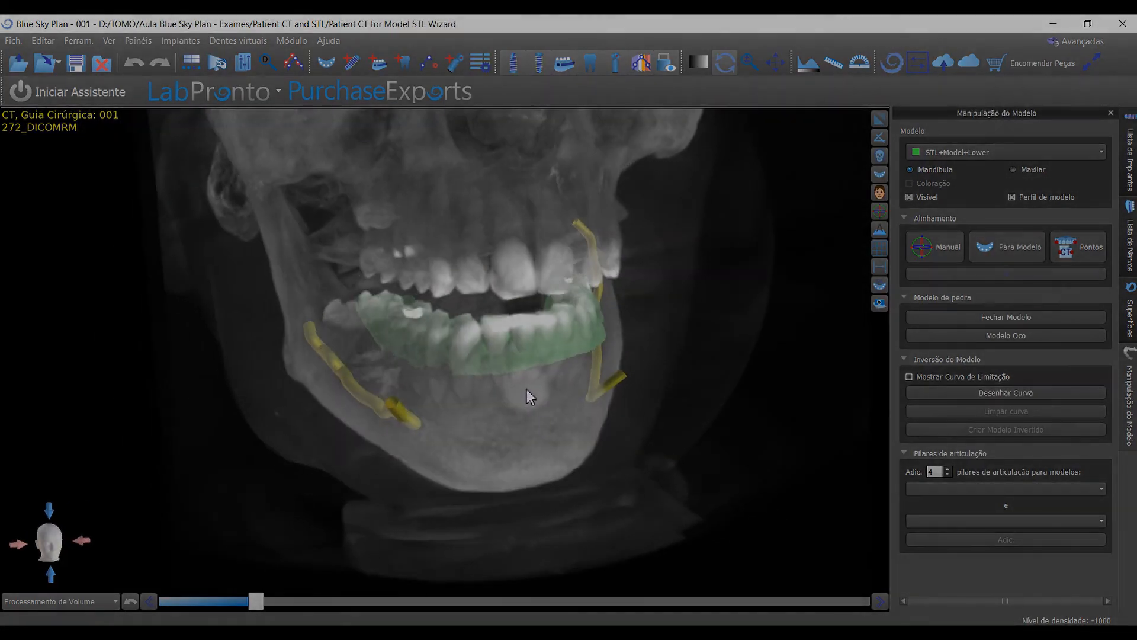